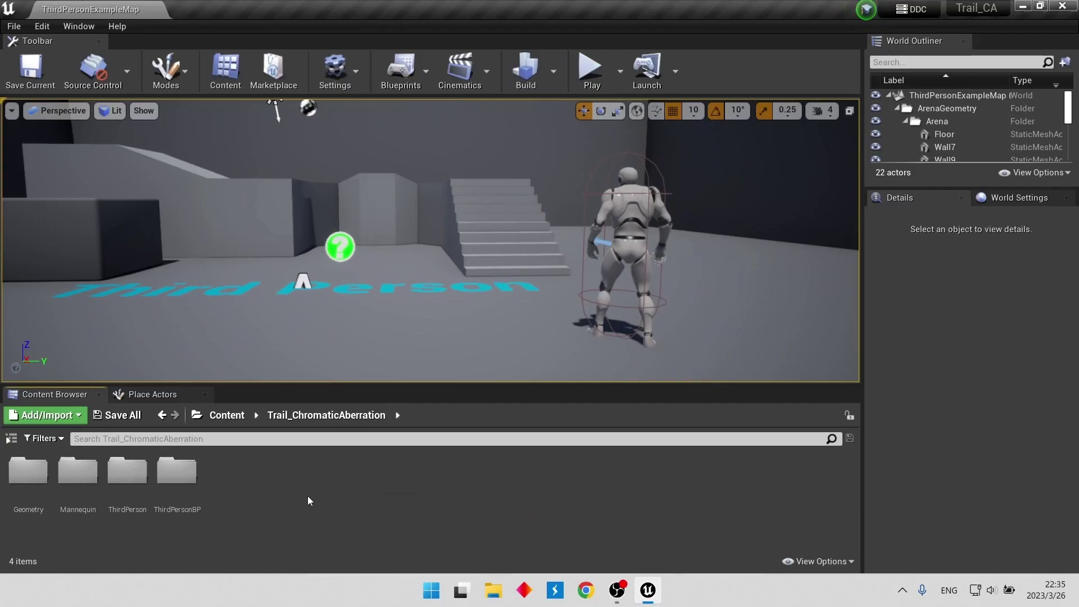
Create a new material named M_CA in the Content Browser and open it
right_click(309, 498)
left_click(372, 201)
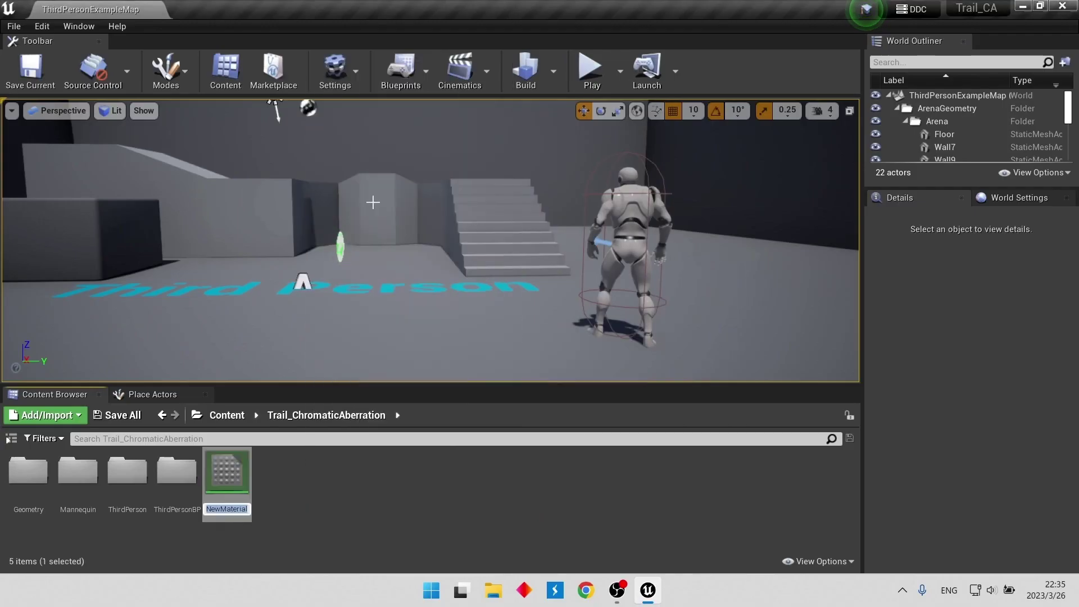
type("M_CA")
key("Return")
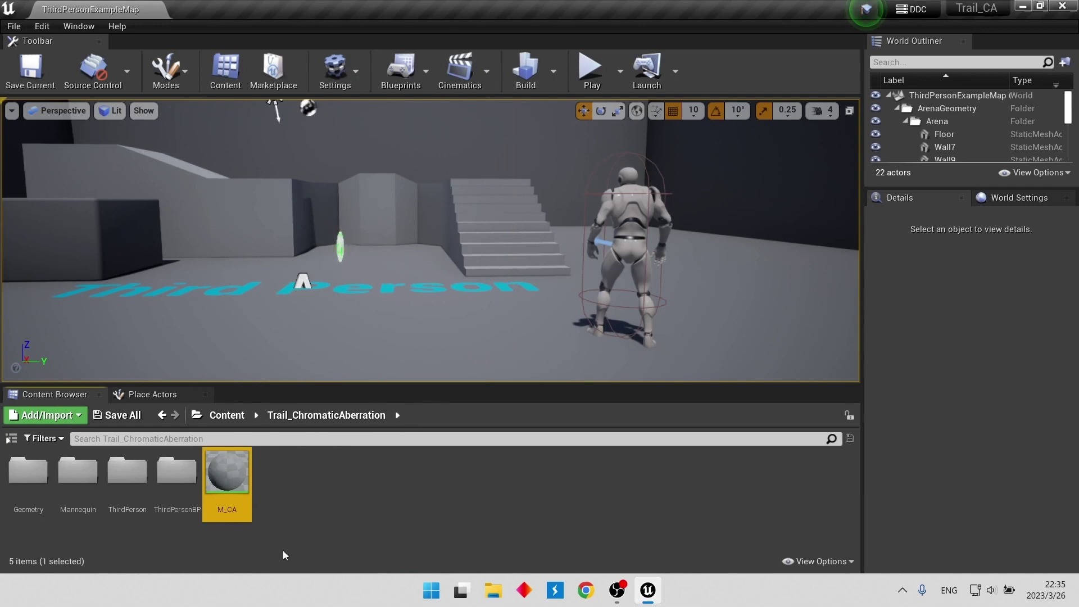
key("Return")
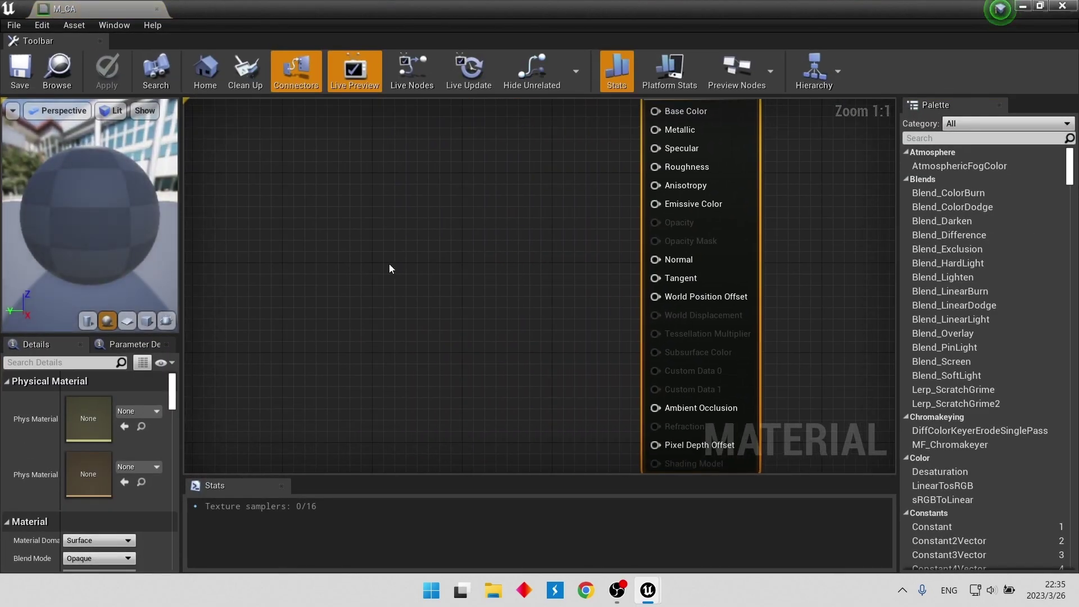
Set M_CA's Blend Mode to Translucent and its Shading Model to Unlit
scroll(37, 534, "down", 3)
left_click(96, 493)
left_click(99, 512)
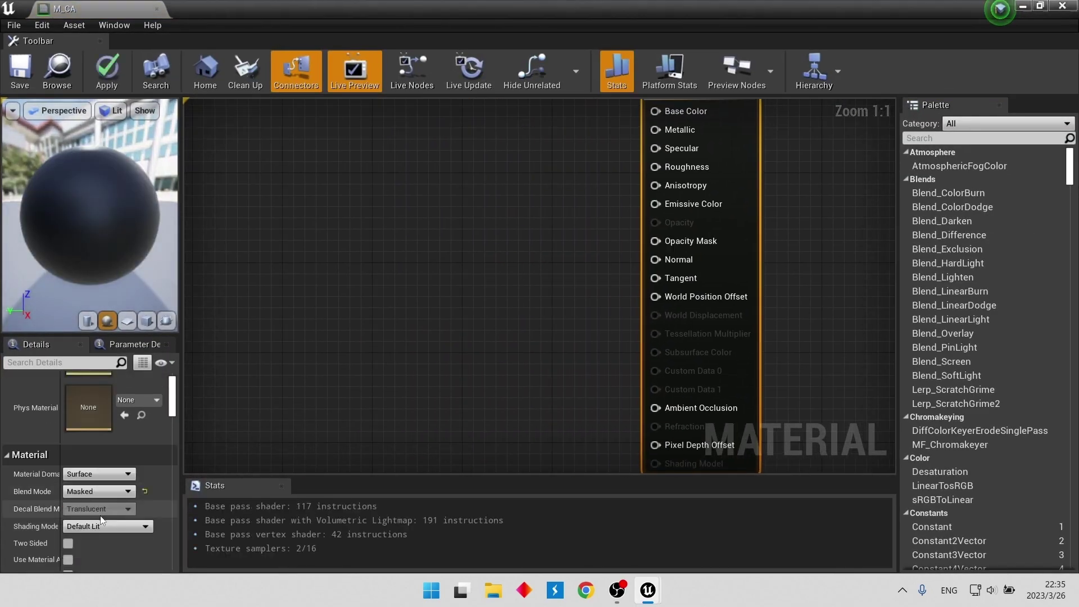
left_click(99, 492)
left_click(84, 519)
left_click(107, 526)
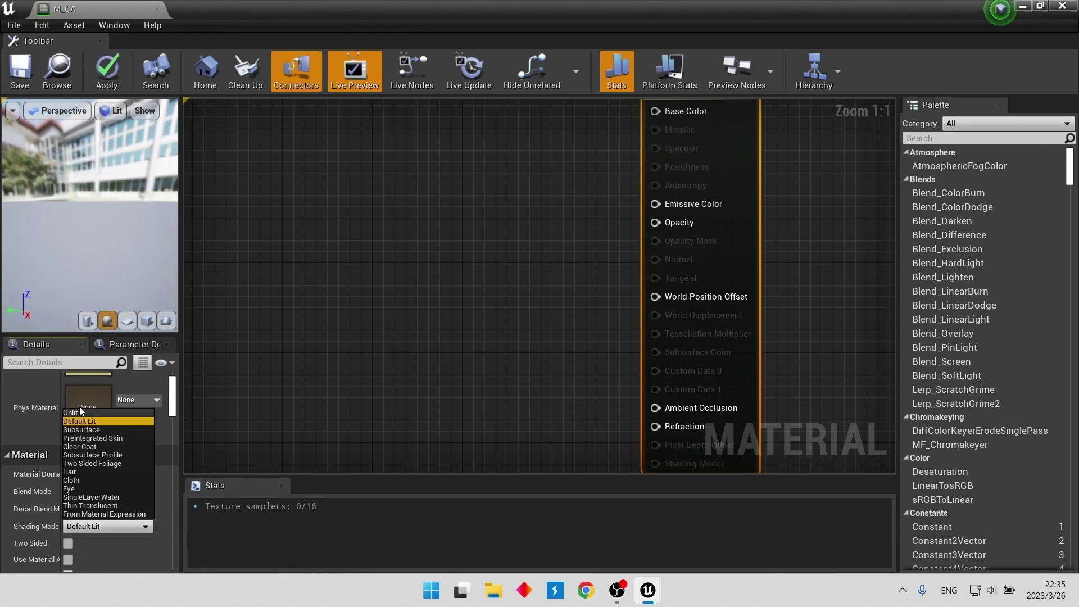
left_click(79, 412)
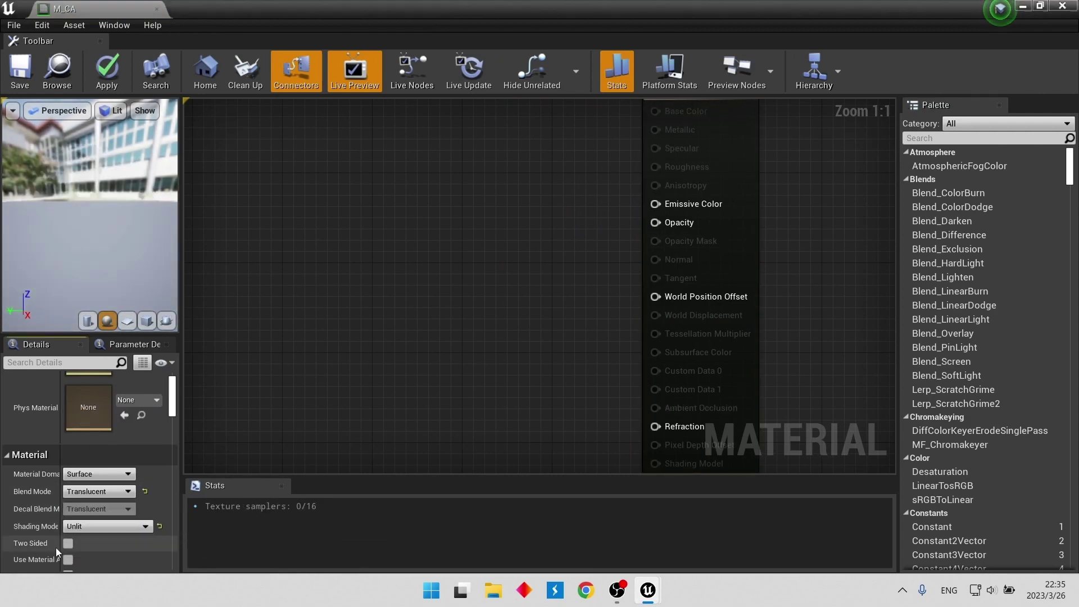
Add a Scene Color node wired into Emissive Color and preview the material on a plane
right_click(489, 188)
type("scen")
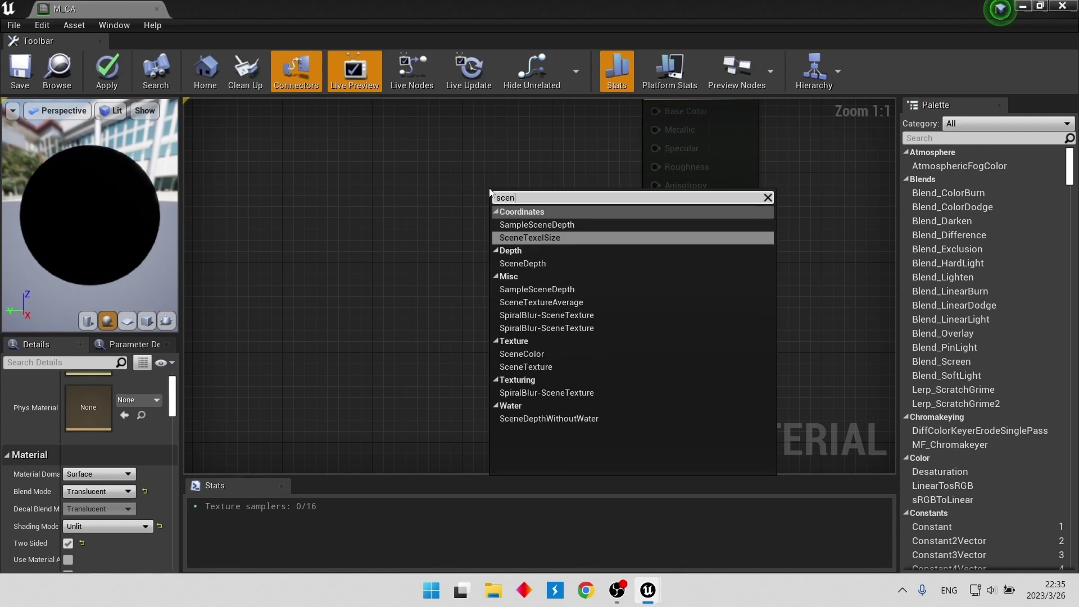
type("c")
left_click(521, 225)
left_click_drag(520, 225, 292, 230)
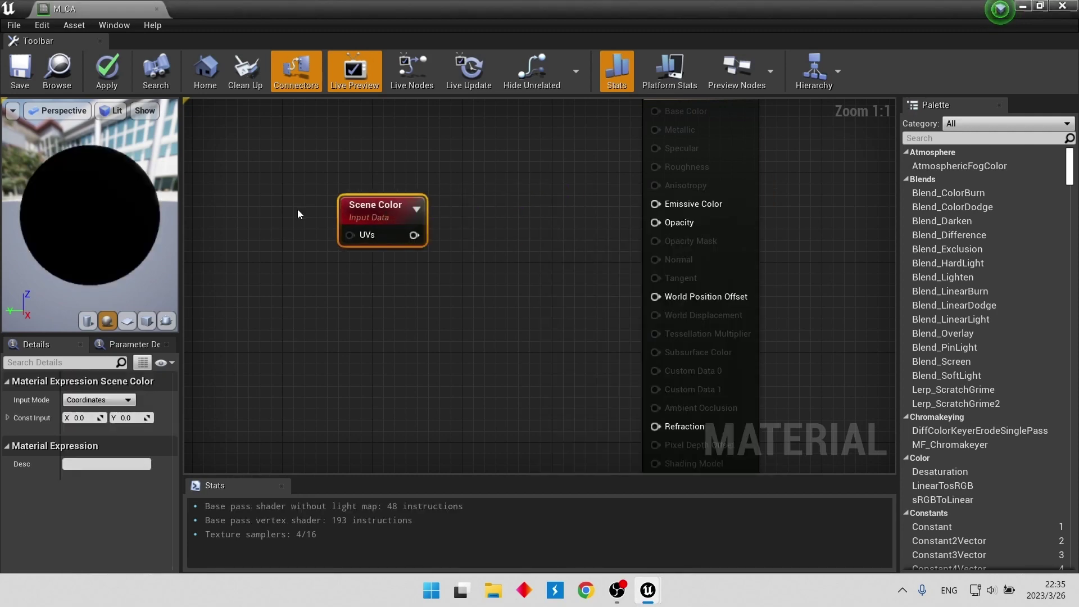
left_click(400, 237)
left_click_drag(661, 221, 656, 203)
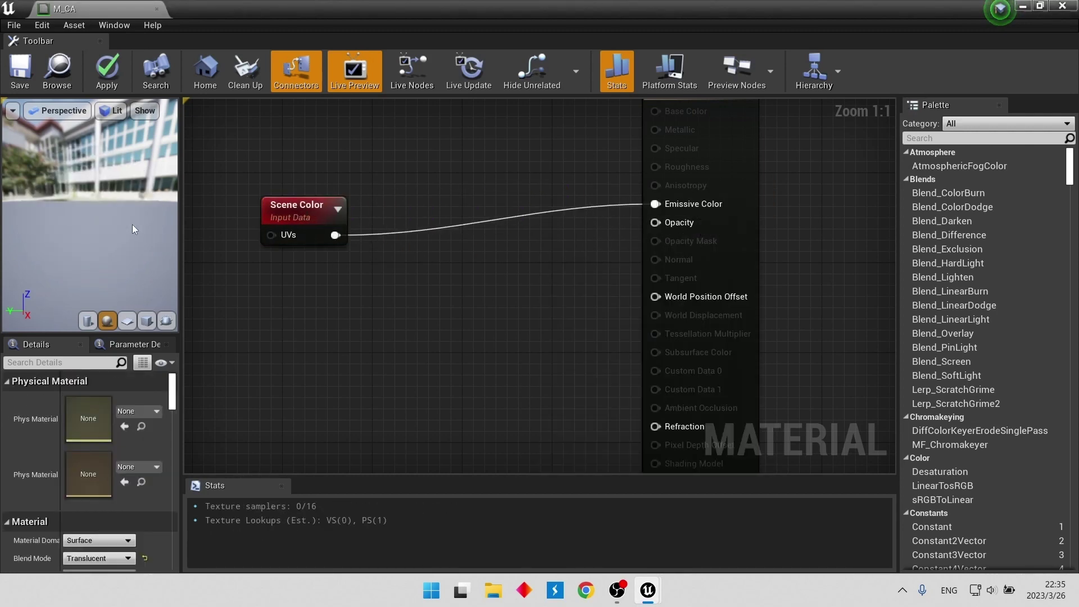
left_click(139, 321)
left_click(127, 321)
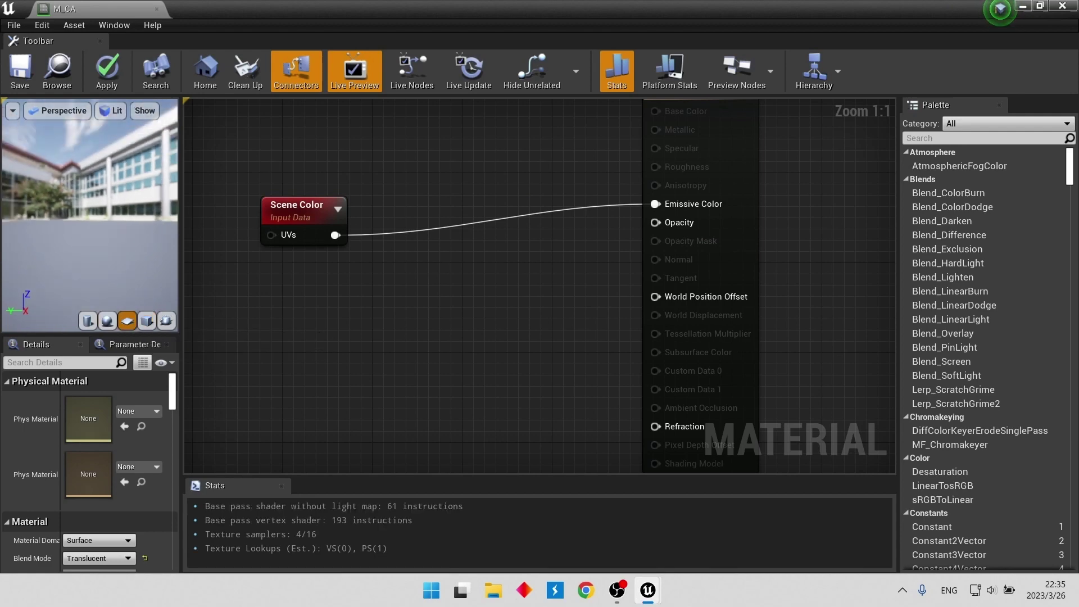
Try a Desaturation node between Scene Color and Emissive Color, then delete it
left_click_drag(335, 235, 360, 235)
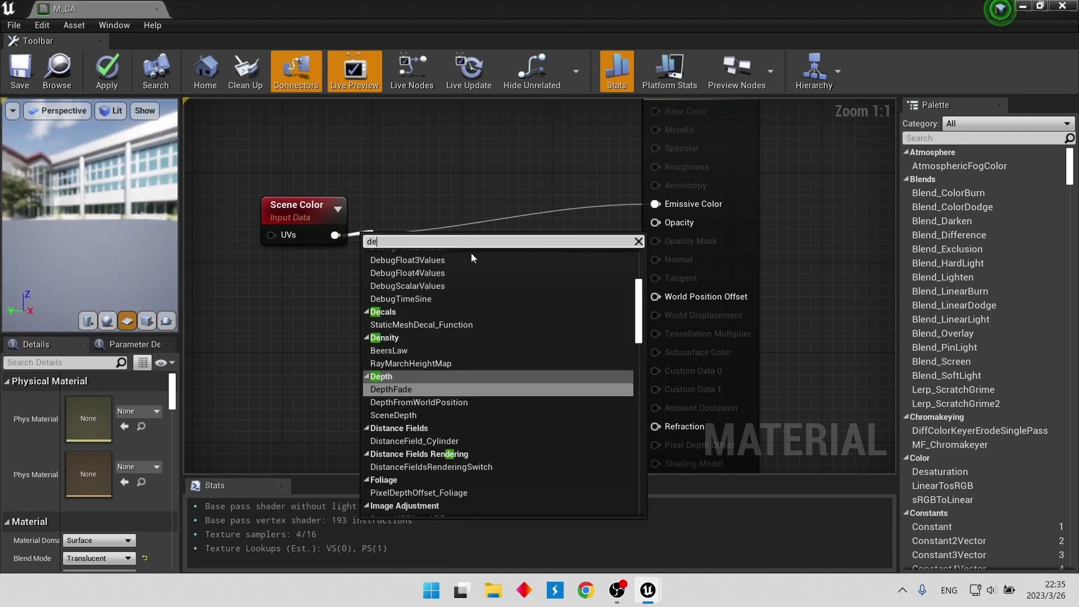
type("desat")
left_click(402, 296)
mouse_move(439, 259)
left_mouse_down()
mouse_move(646, 221)
mouse_move(655, 204)
left_mouse_up()
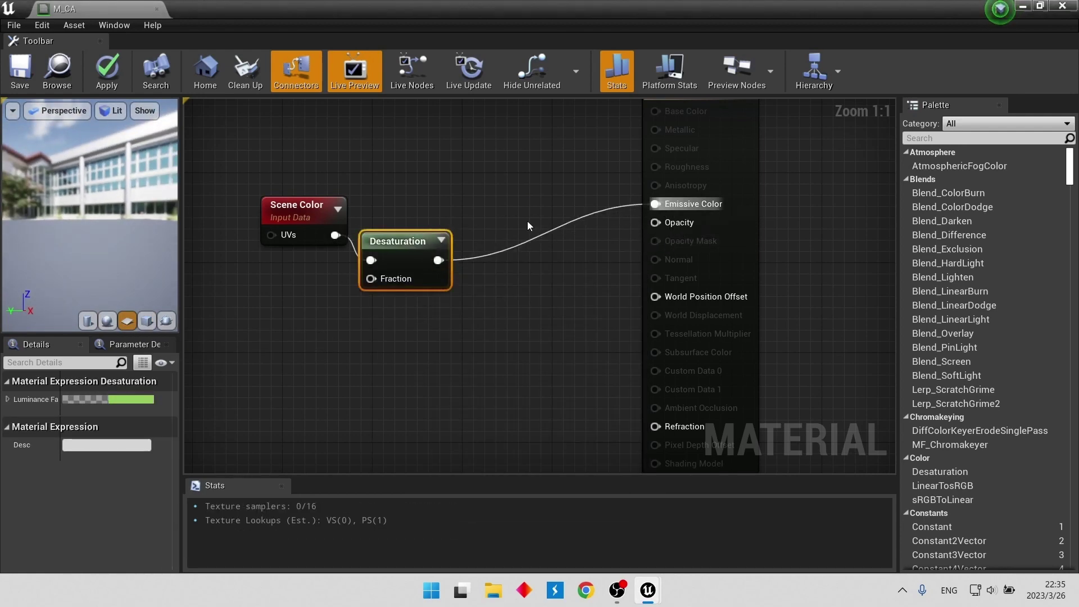
left_click_drag(397, 241, 455, 204)
left_click_drag(125, 260, 76, 240)
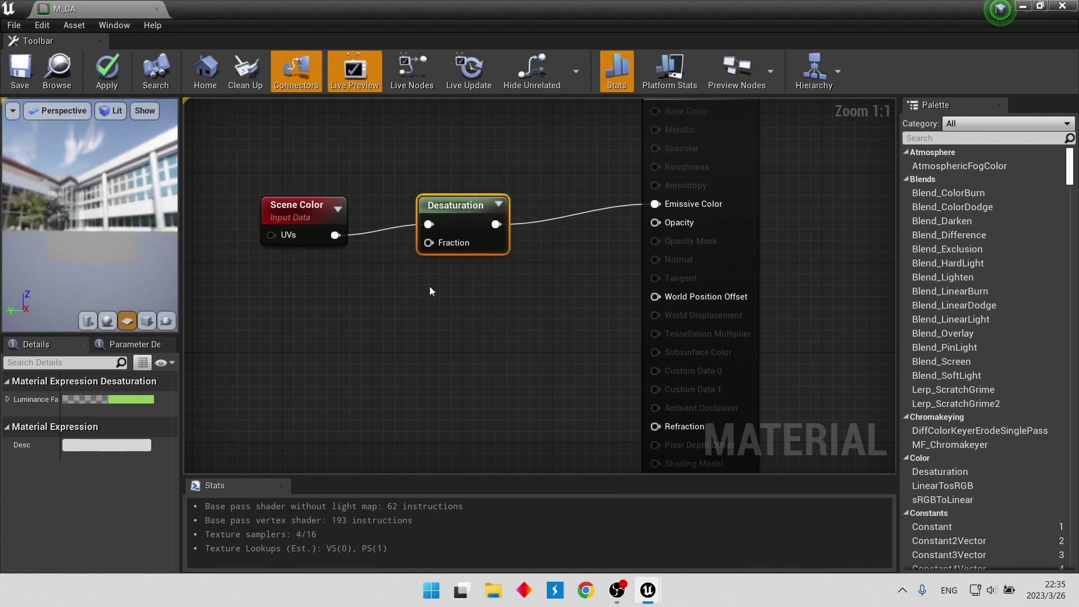
key("Delete")
Add a MakeFloat3 node and connect its result to Emissive Color
right_click_drag(414, 286, 616, 348)
left_click_drag(537, 298, 602, 264)
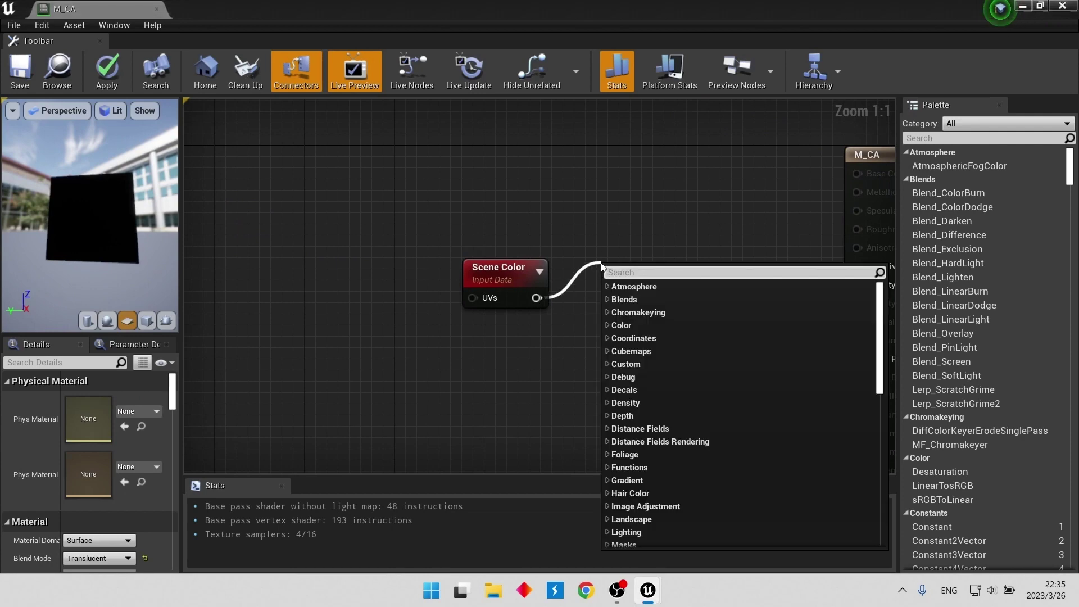
type("make")
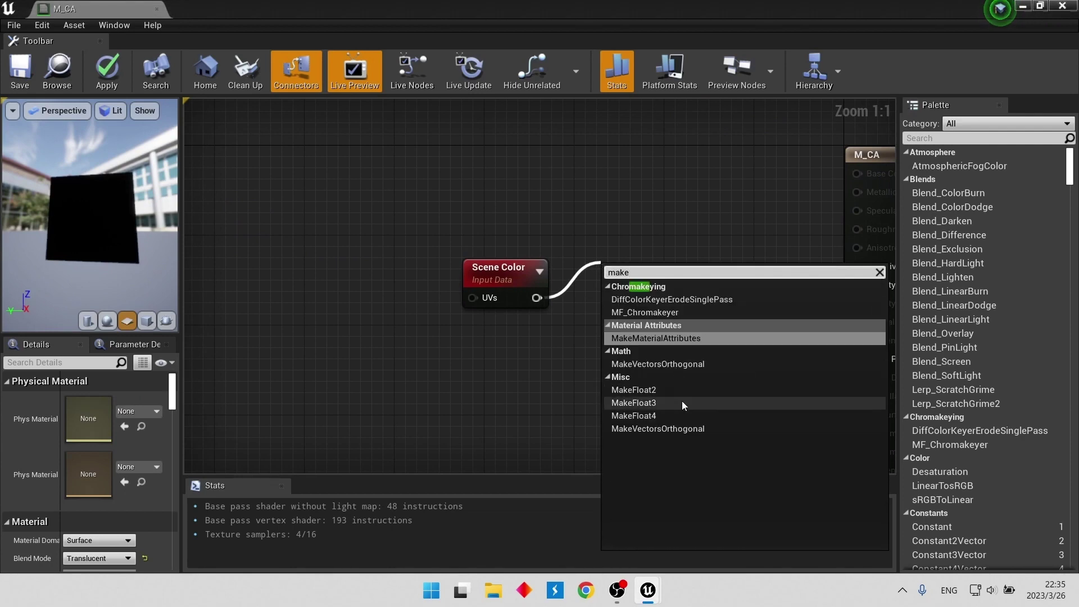
left_click(682, 403)
left_click(536, 298, "alt")
mouse_move(637, 272)
left_mouse_down()
mouse_move(644, 289)
mouse_move(842, 260)
left_mouse_up()
right_click_drag(832, 264, 917, 270)
left_click_drag(586, 280, 395, 197)
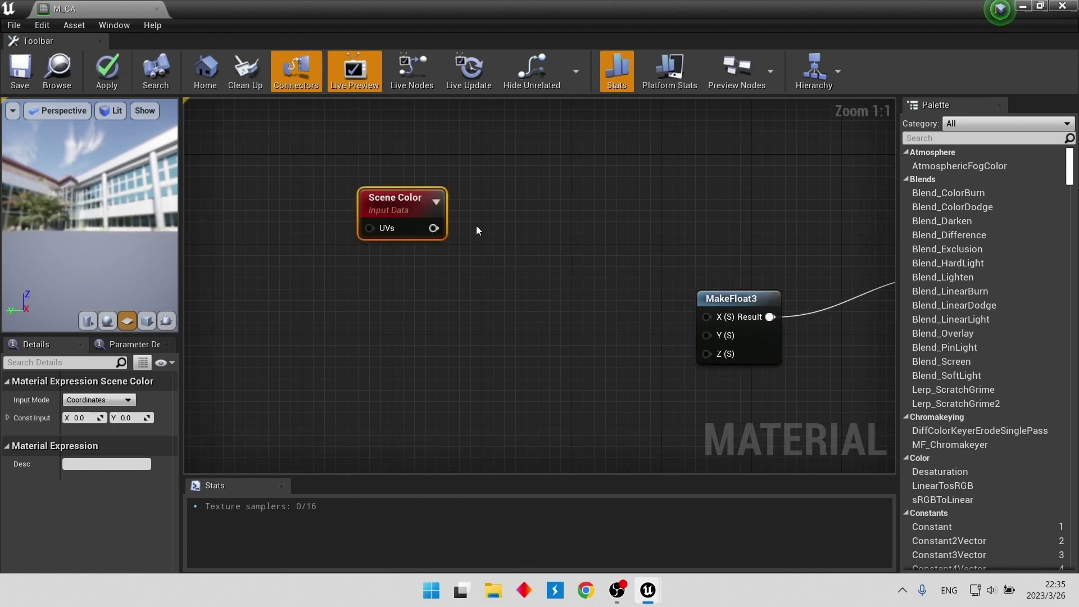
Add a Component Mask after Scene Color keeping only the R channel
left_click_drag(434, 227, 516, 224)
type("comp")
key("Return")
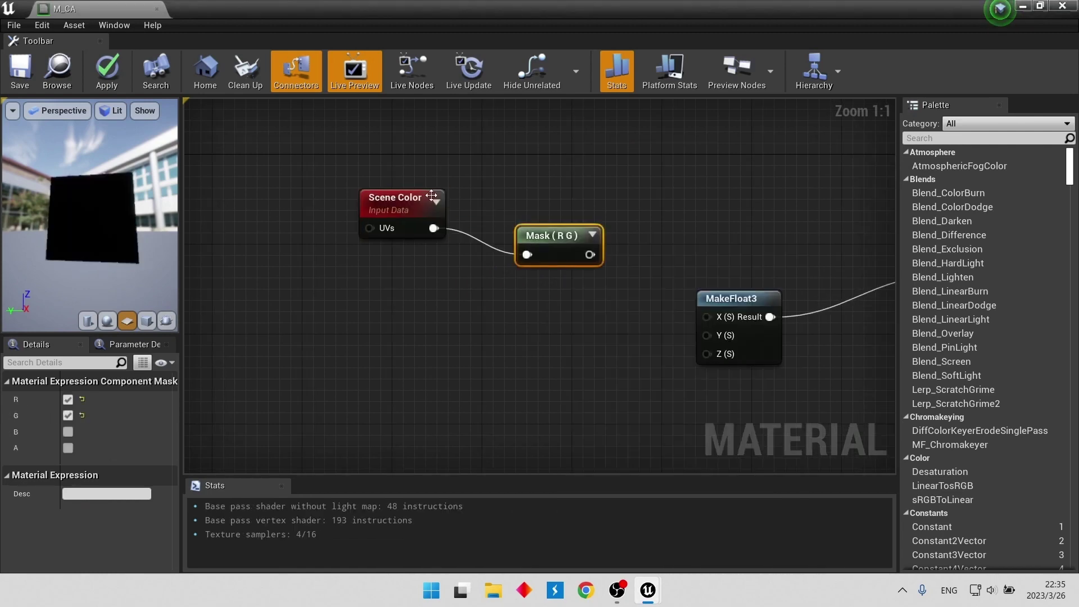
left_click(68, 415)
left_click_drag(556, 247, 543, 221)
Duplicate the Scene Color and mask pair twice, setting the copies to G and B
left_click_drag(575, 176, 348, 247)
key("ctrl+c")
key("ctrl+v")
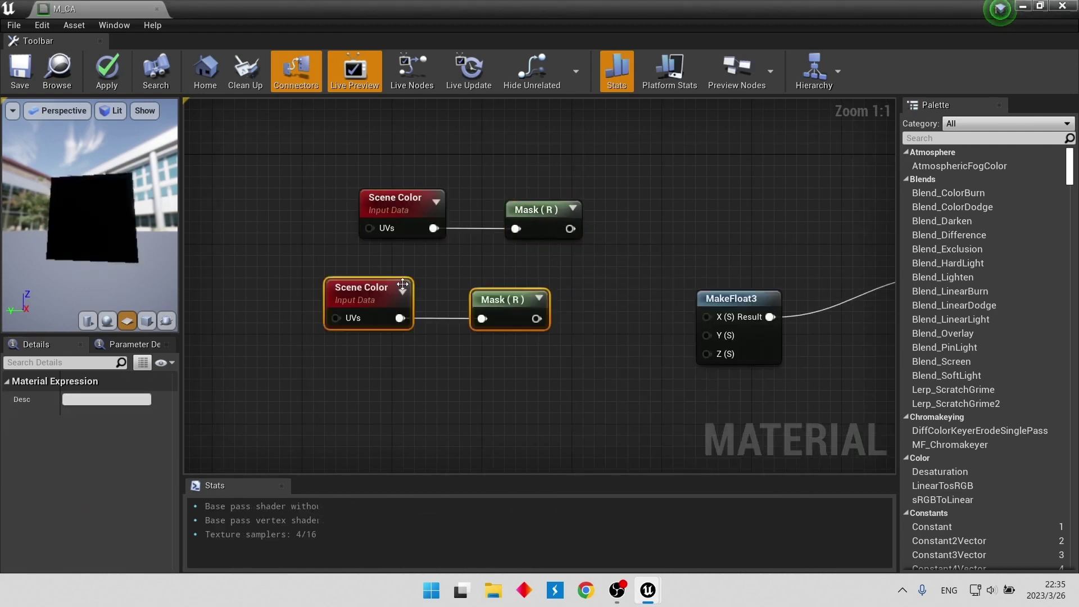
key("ctrl+v")
left_click(519, 315)
left_click(68, 399)
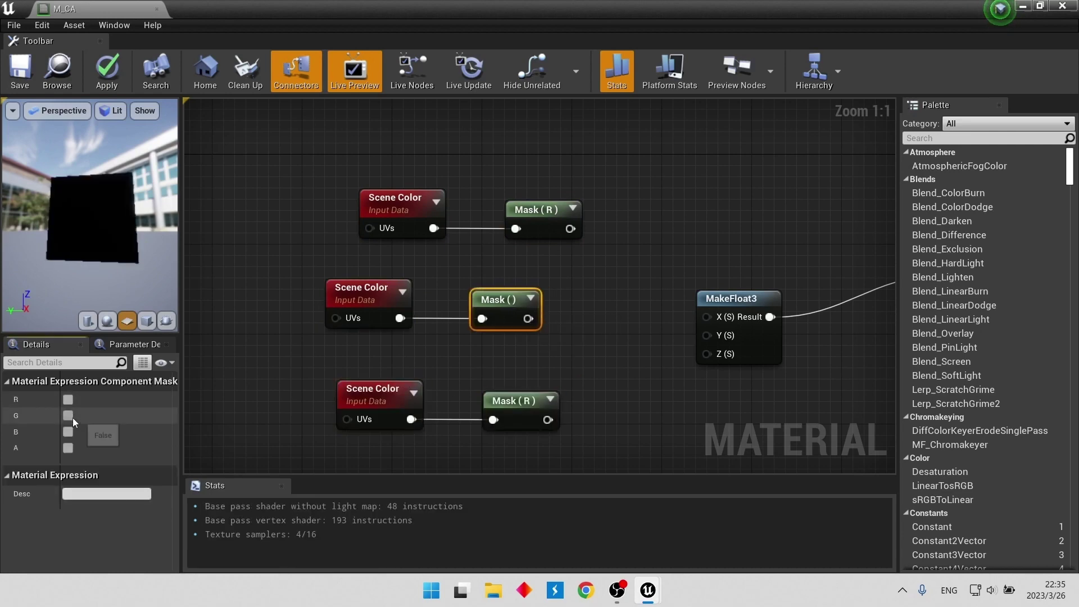
left_click(68, 415)
left_click(504, 401)
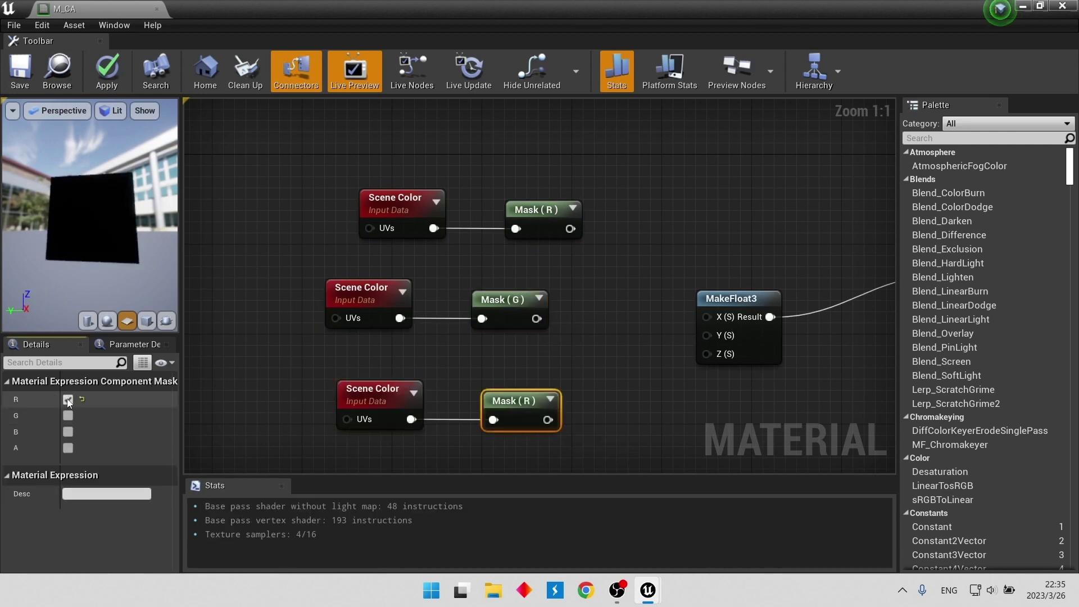
left_click(68, 399)
Wire the mask outputs into MakeFloat3 Y and Z and shift all nodes up
left_click_drag(732, 362, 537, 318)
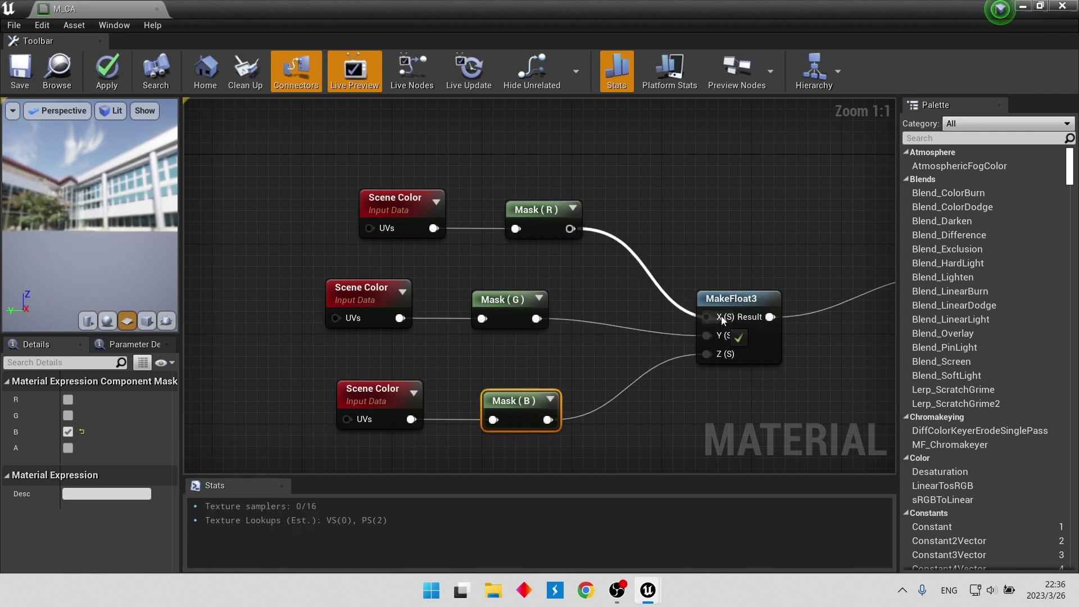
scroll(506, 245, "down", 2)
left_click_drag(356, 123, 756, 447)
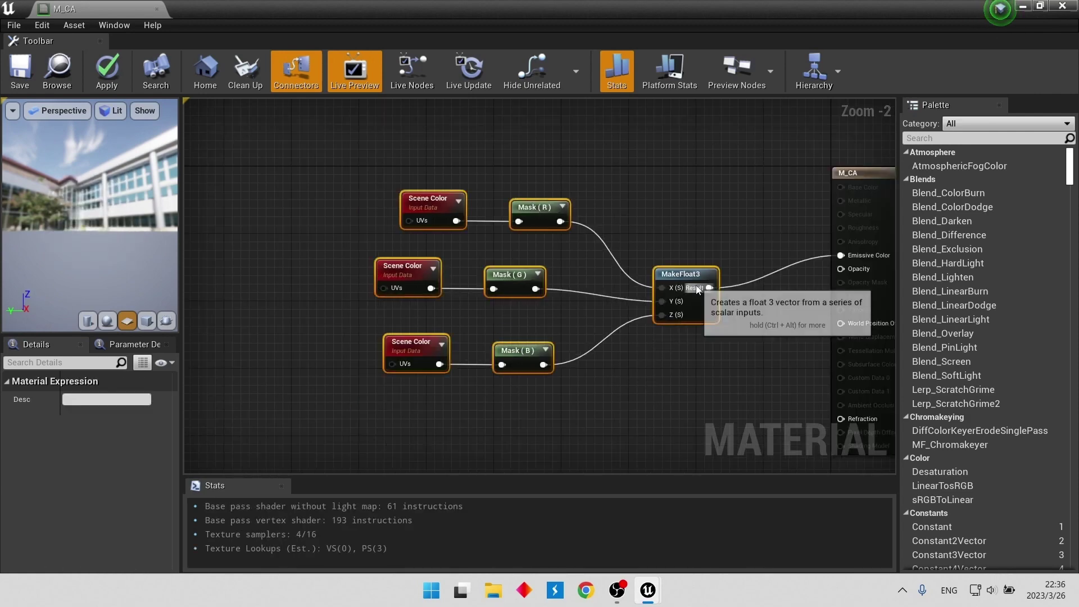
left_click_drag(701, 288, 701, 246)
Move the top Scene Color and Mask (R) pair up-right to make room
left_click(287, 228)
right_click_drag(286, 227, 430, 312)
scroll(430, 312, "up", 2)
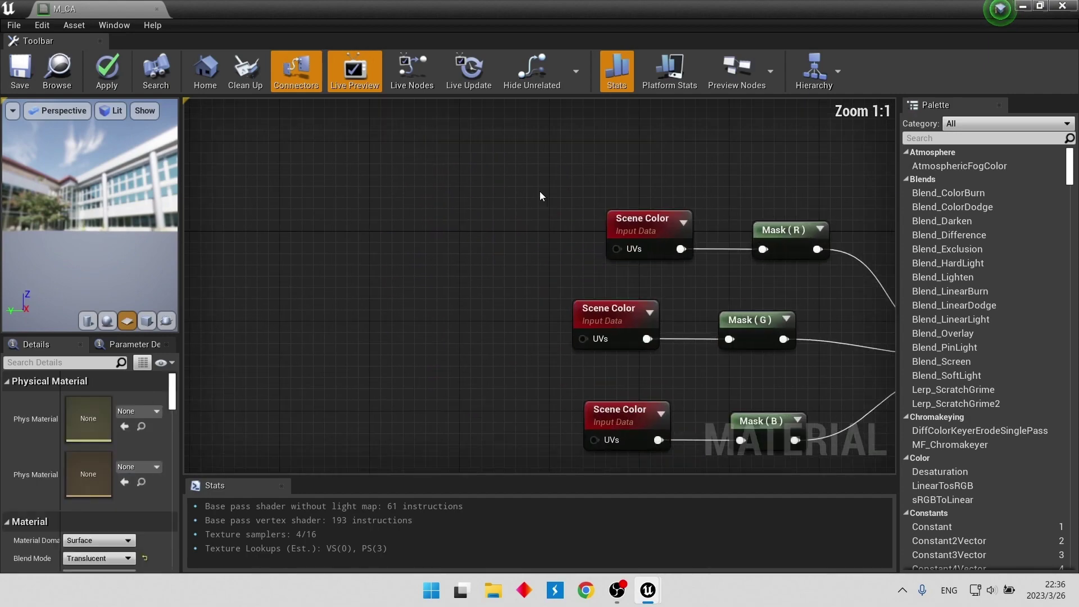
right_click_drag(539, 191, 435, 214)
left_click_drag(470, 176, 744, 319)
left_click_drag(575, 258, 609, 157)
left_click(291, 153)
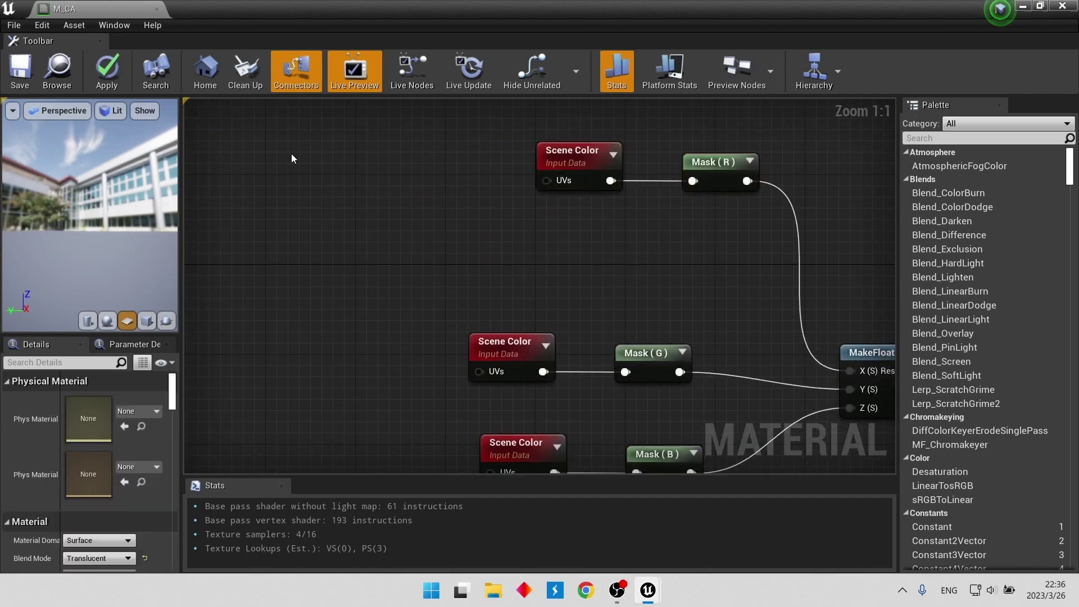
Add a ScreenPosition node and connect ViewportUV to the top Scene Color's UVs
right_click(291, 153)
type("scsa")
key("BackSpace")
key("BackSpace")
type("r")
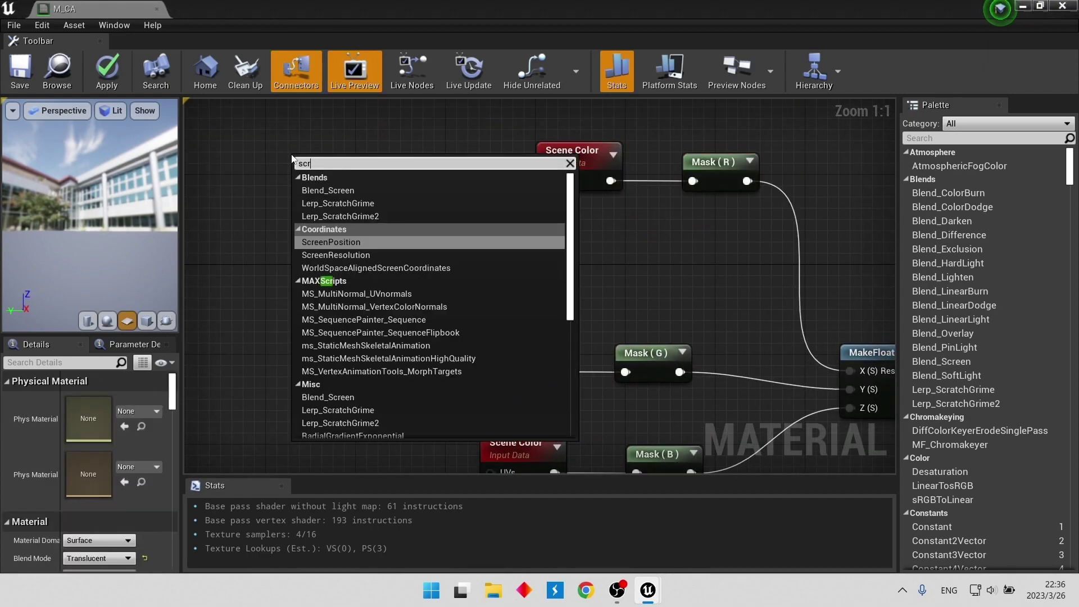
key("Return")
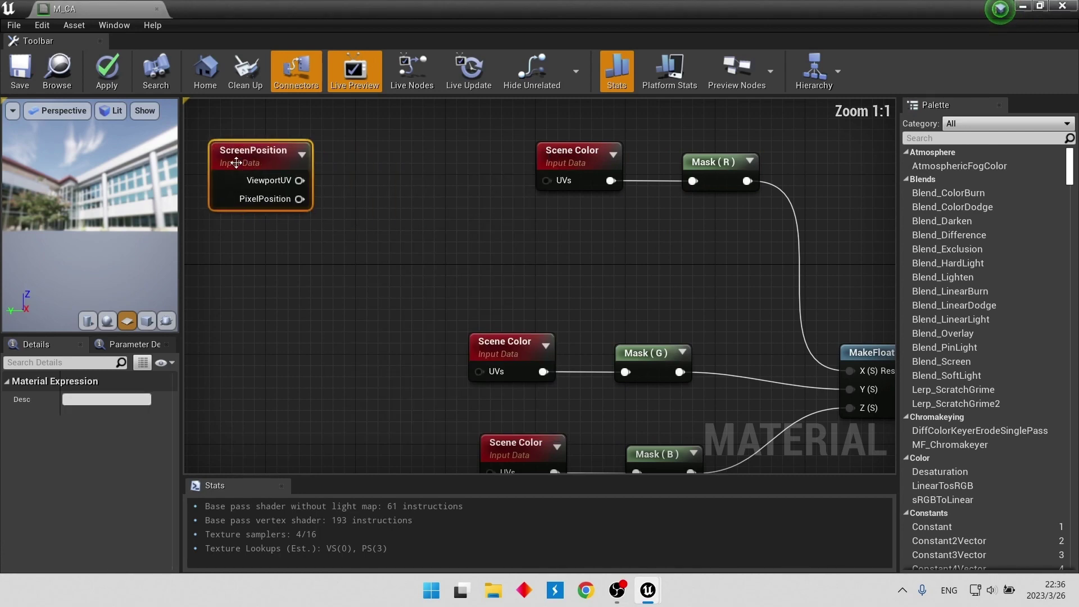
left_click_drag(283, 181, 342, 174)
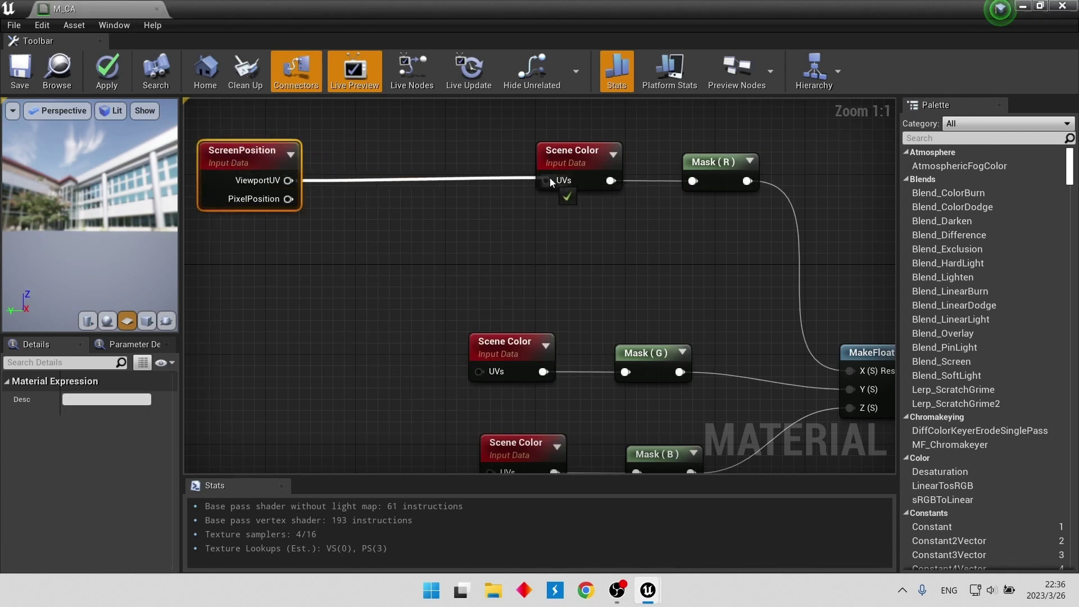
Insert an Add node into the UV wire with Const B set to 0.1
left_click_drag(549, 177, 469, 179)
type("add")
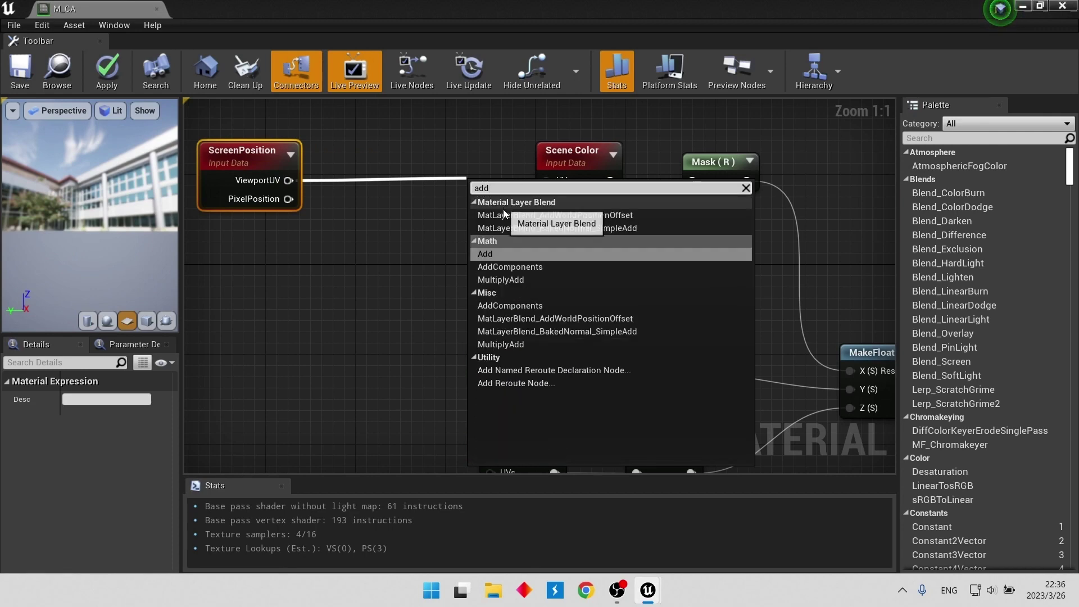
key("Return")
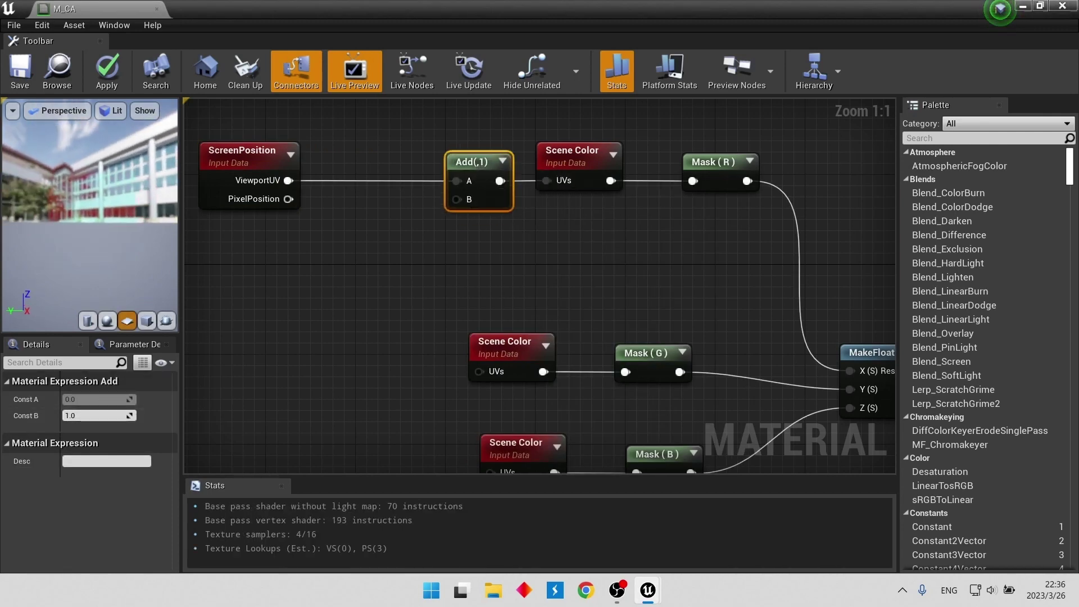
left_click(98, 410)
type("0.1")
key("Tab")
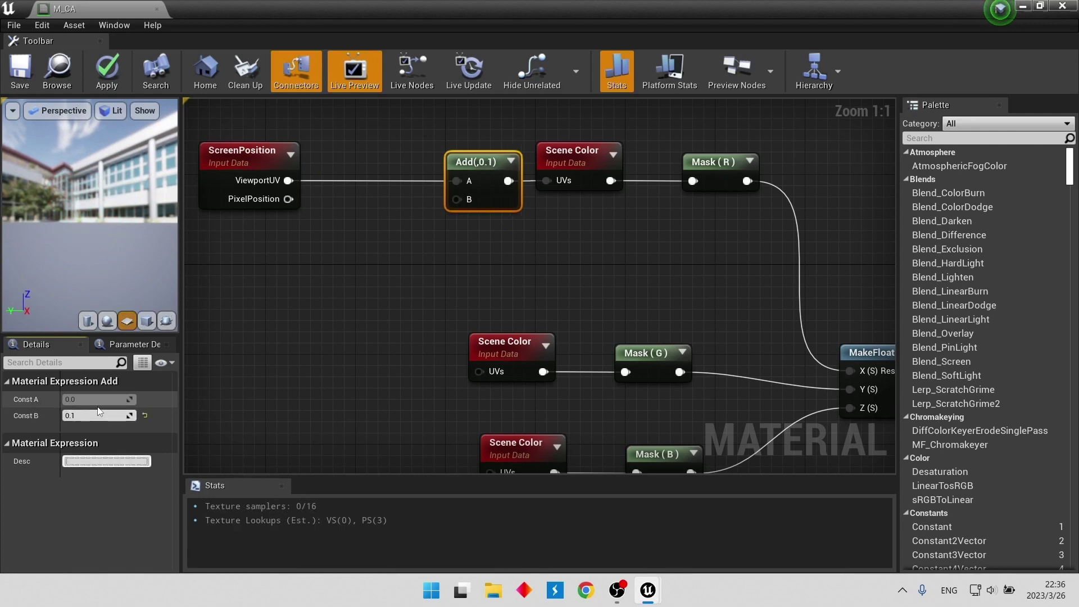
Move ScreenPosition left and feed ViewportUV into a new Multiply node's A input
left_click_drag(103, 234, 93, 257)
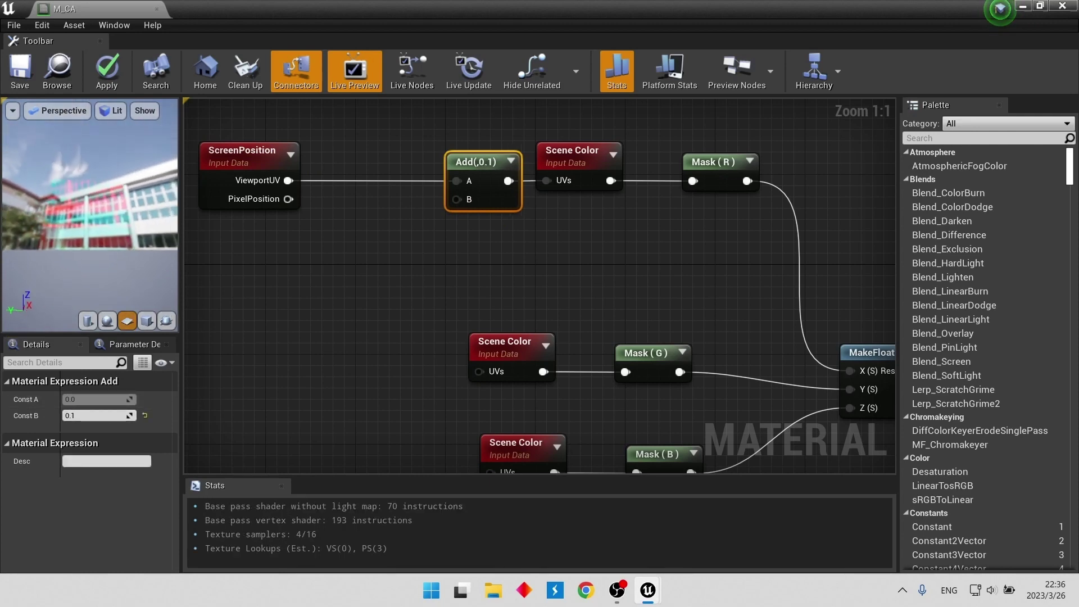
right_click_drag(442, 153, 510, 178)
left_click_drag(510, 178, 467, 167)
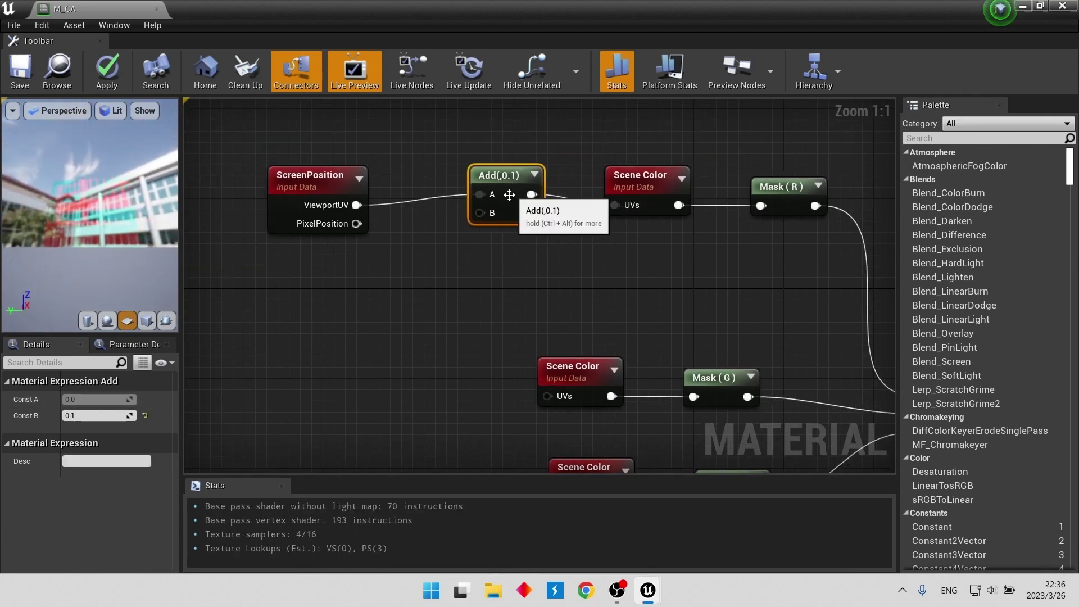
right_click_drag(467, 167, 638, 199)
left_click_drag(468, 206, 230, 199)
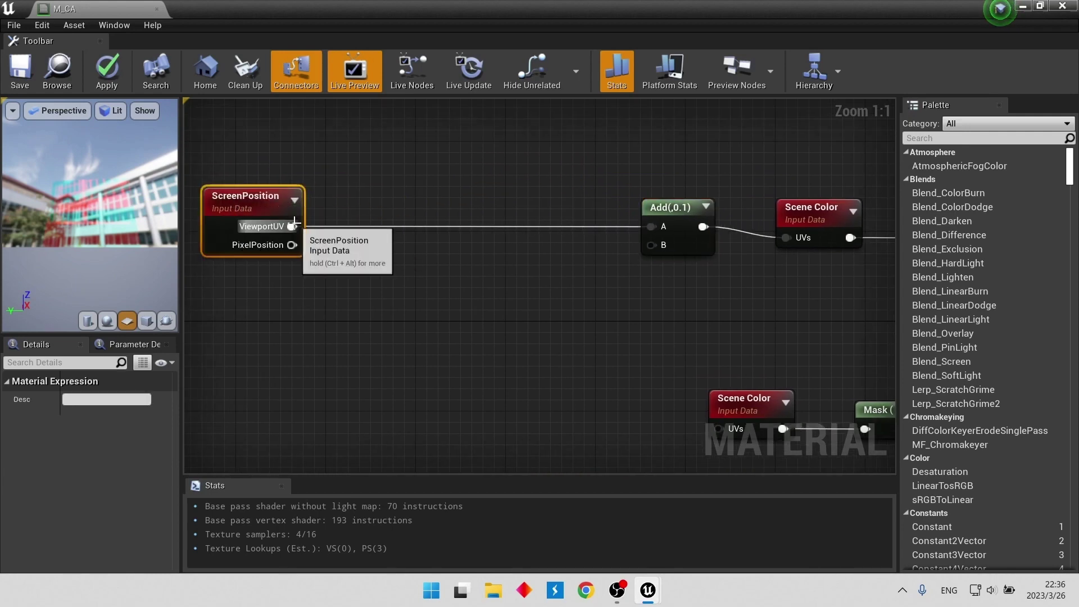
left_click(352, 222)
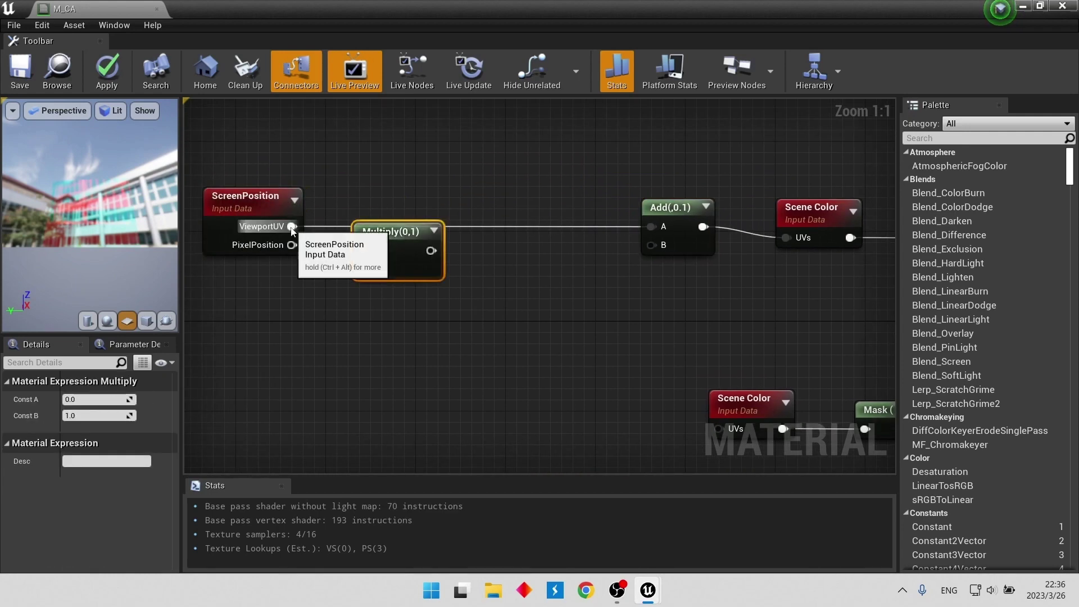
left_click_drag(292, 227, 362, 251)
Chain a Floor node and a Divide node after the Multiply
left_click_drag(428, 252, 475, 248)
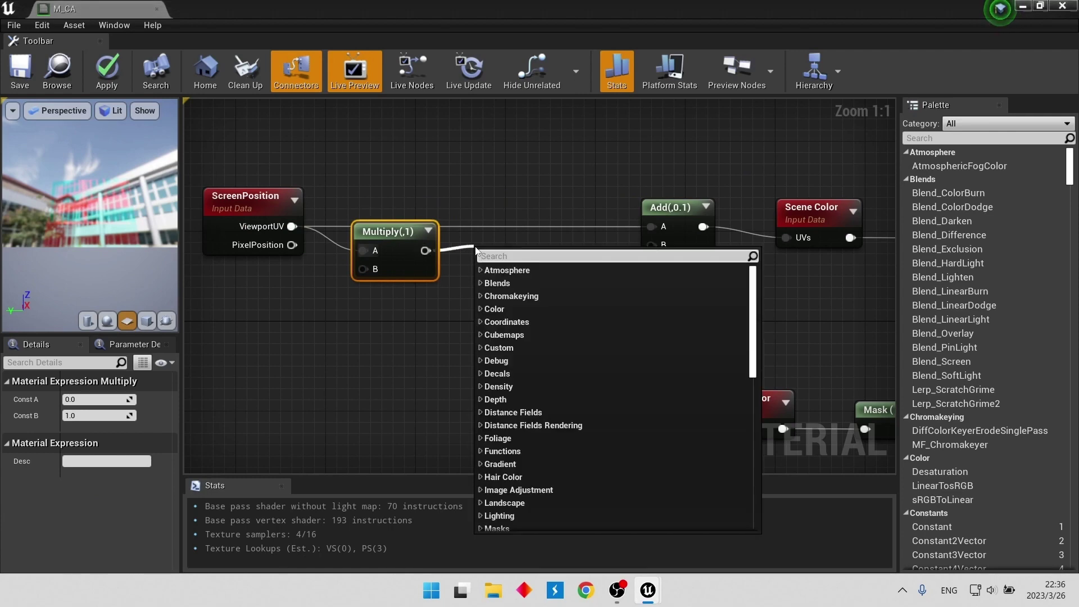
type("floor")
key("Return")
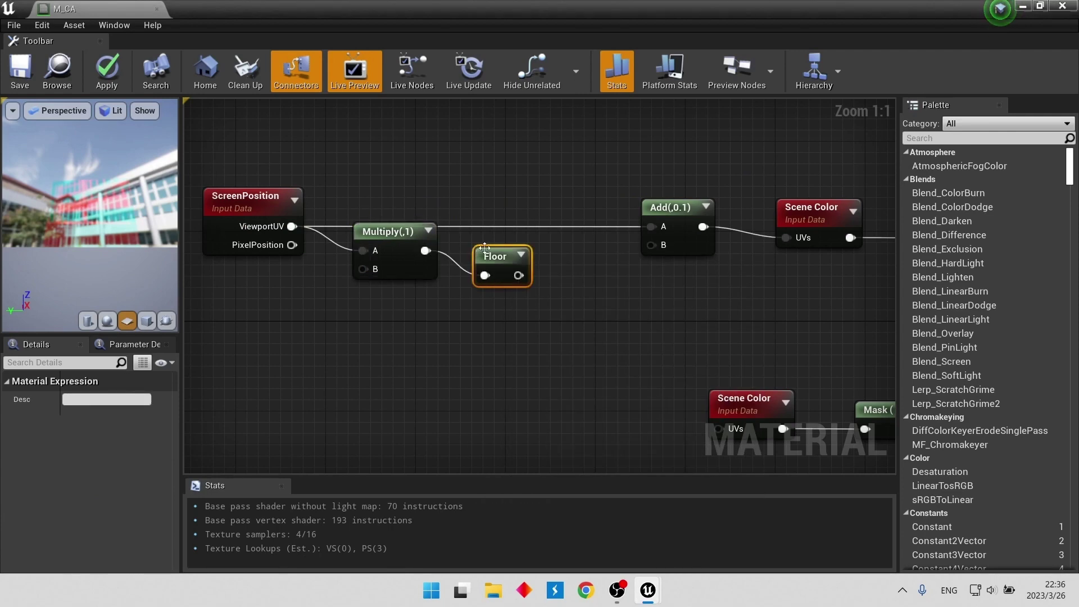
left_click(557, 272)
left_click_drag(579, 272, 577, 243)
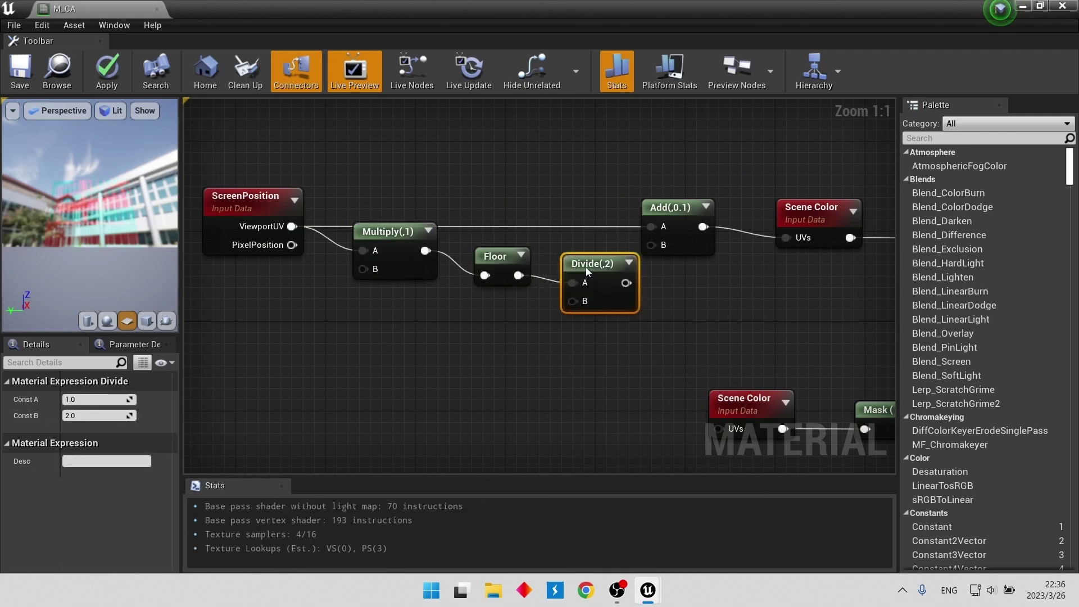
left_click_drag(503, 264, 490, 237)
mouse_move(577, 251)
left_mouse_down()
mouse_move(556, 238)
mouse_move(651, 227)
left_mouse_up()
left_click(330, 301)
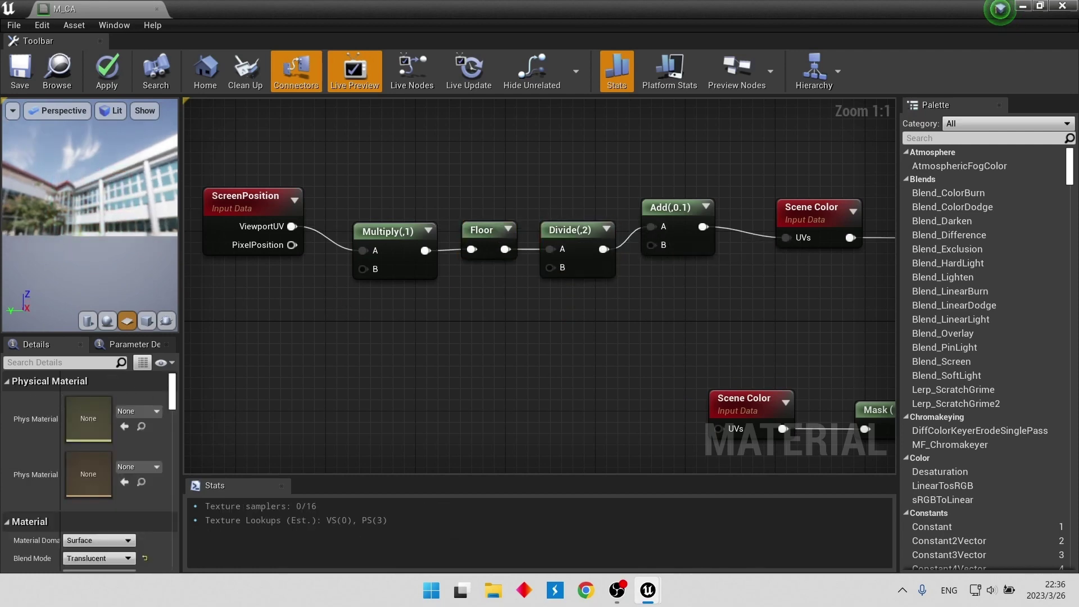
Wire a scalar constant into Multiply's B input, setting it to 50
left_click(313, 314)
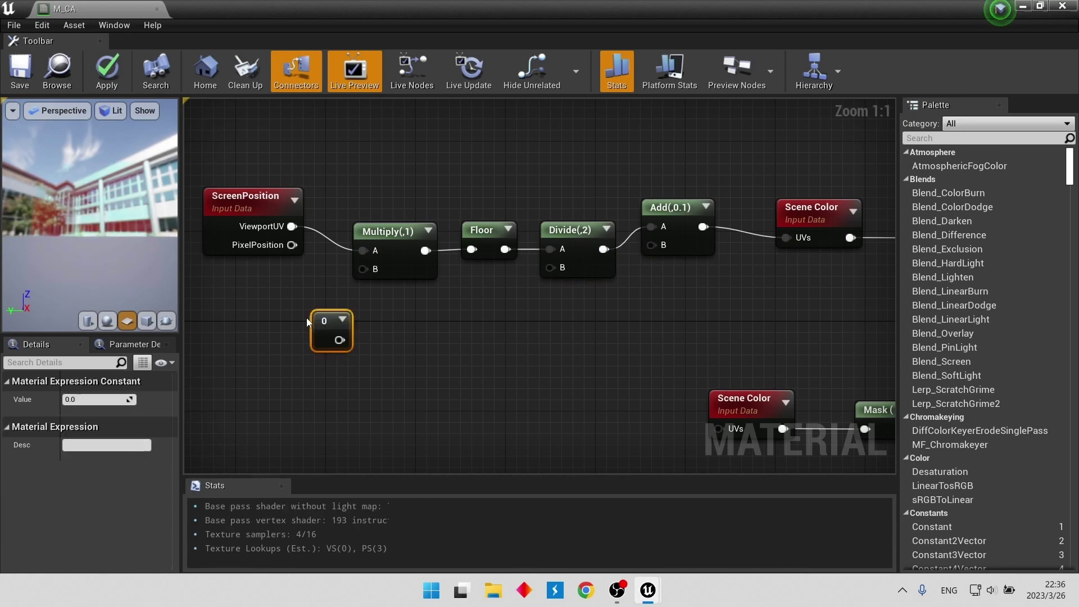
mouse_move(339, 340)
left_mouse_down()
mouse_move(363, 269)
mouse_move(550, 267)
left_mouse_up()
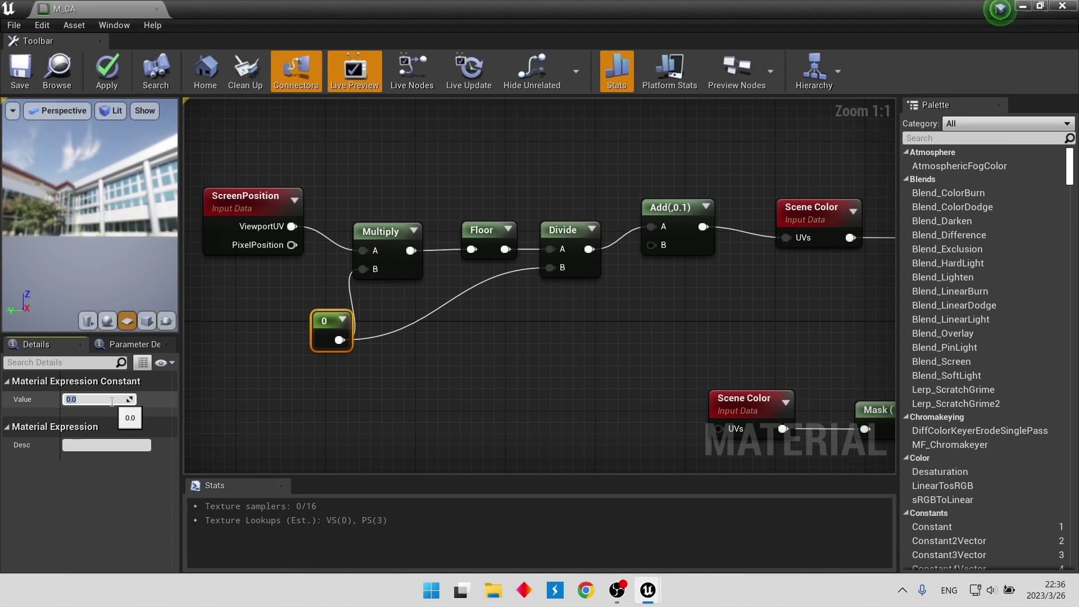
type("20")
key("Tab")
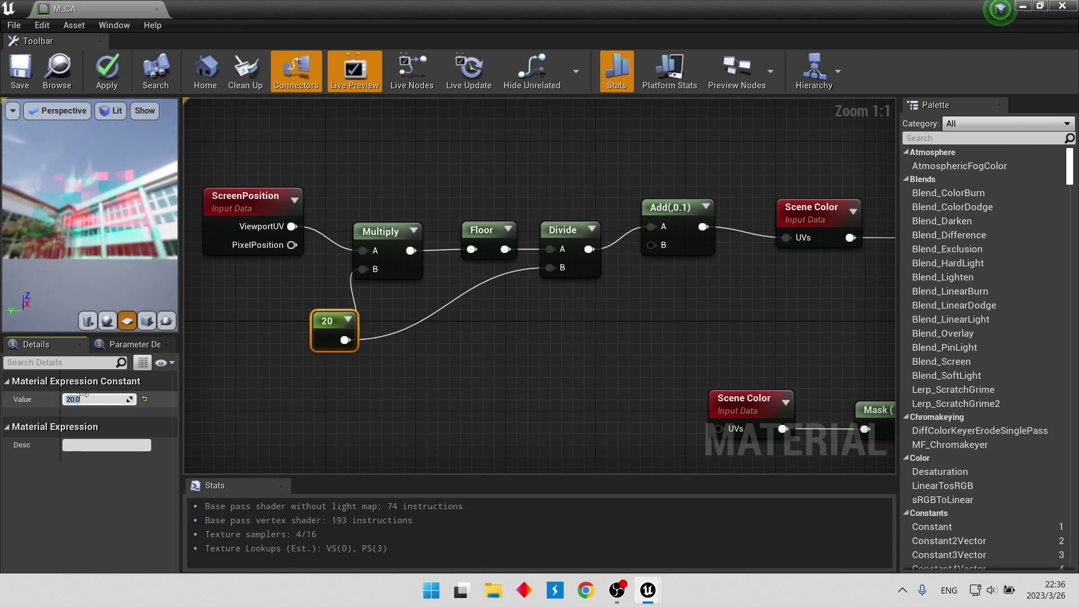
key("Tab")
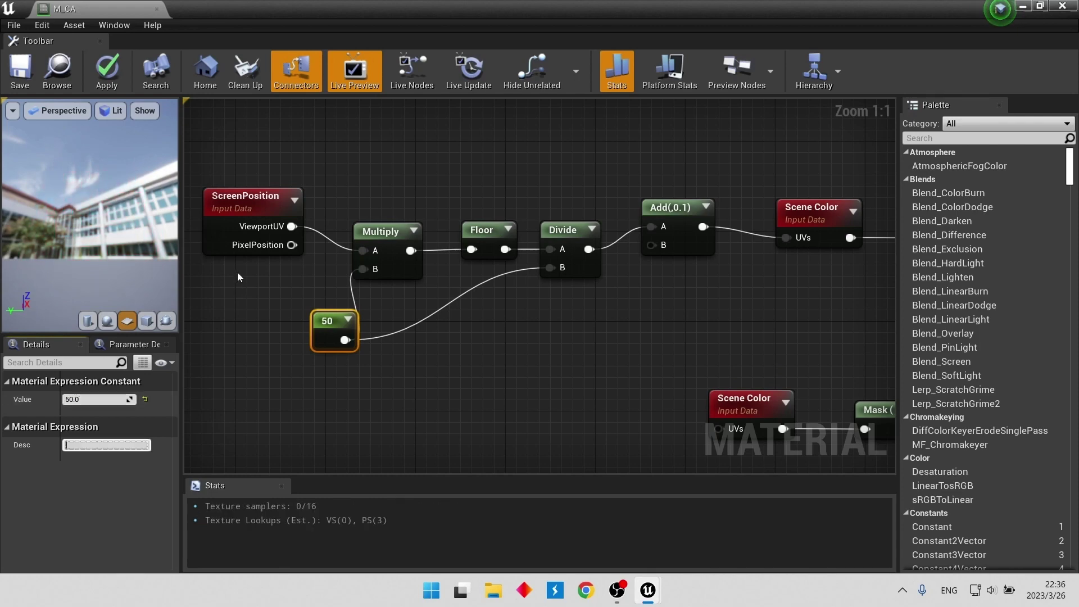
mouse_move(130, 244)
left_mouse_down()
mouse_move(112, 264)
mouse_move(95, 225)
left_mouse_up()
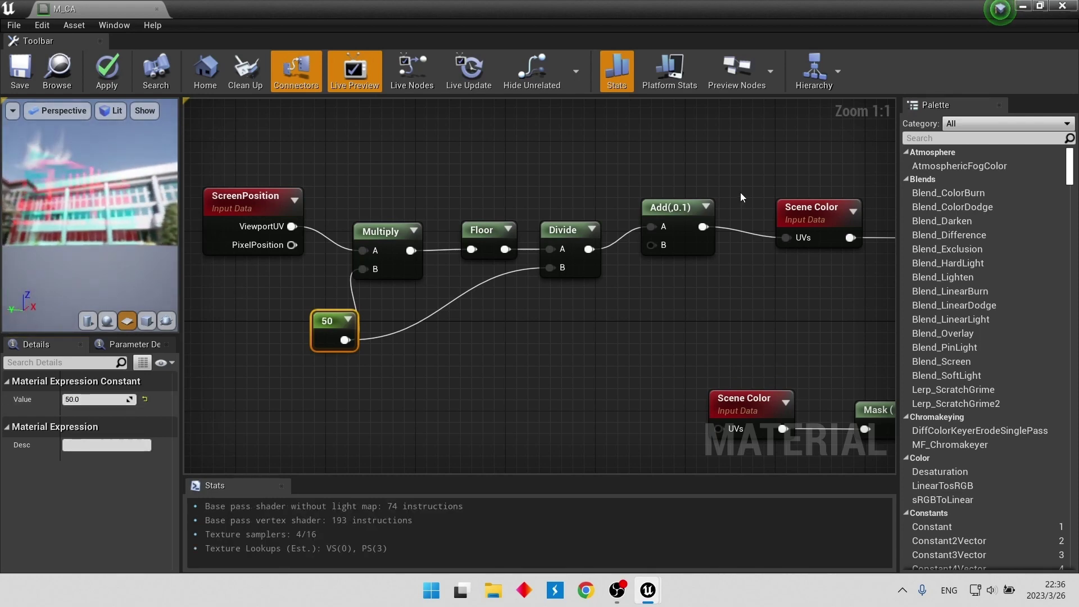
Lower the Add node's offset to 0.05 and select the UV pixelation nodes
left_click(674, 207)
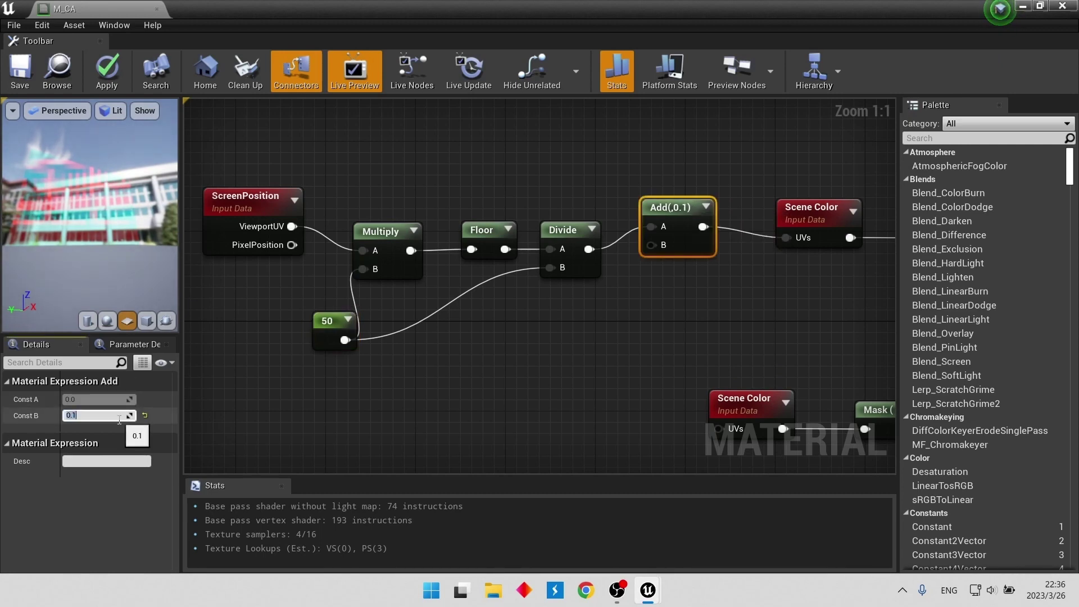
type("5")
key("Tab")
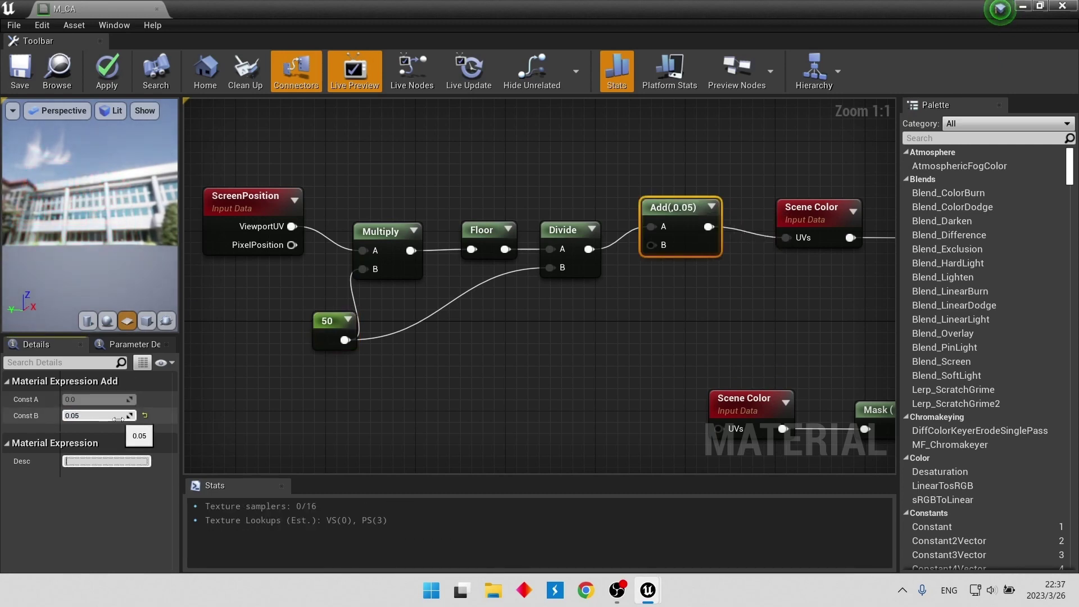
left_click_drag(28, 214, 68, 197)
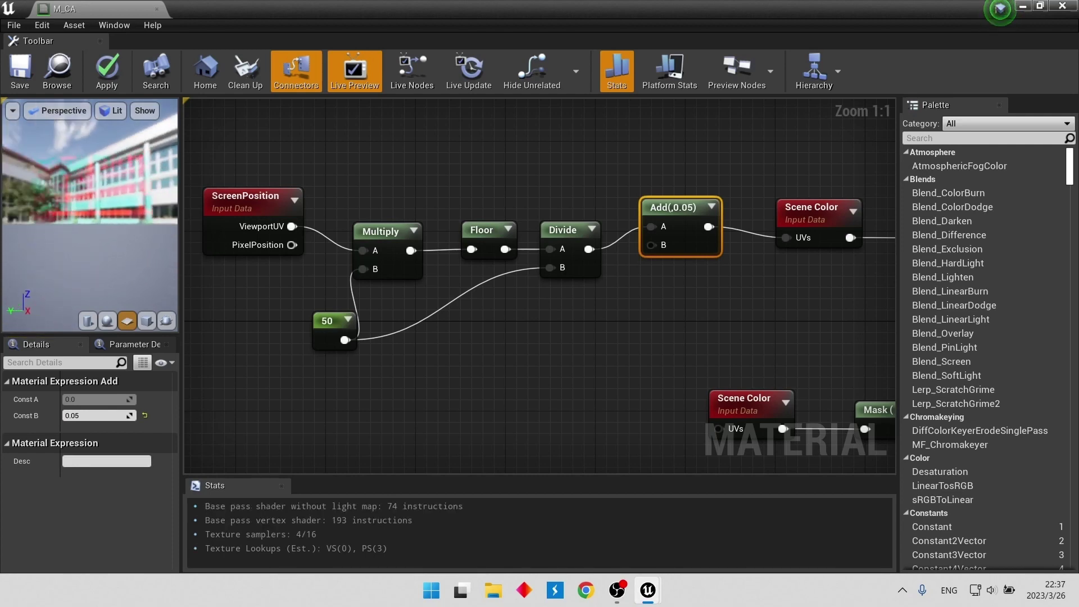
right_click_drag(373, 191, 390, 176)
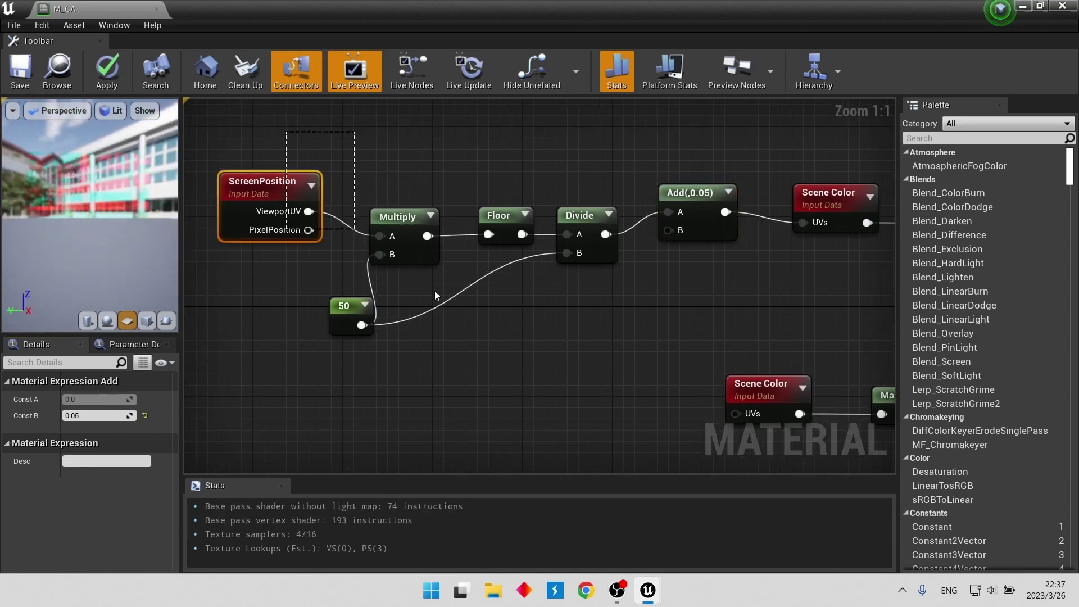
left_click_drag(277, 142, 608, 372)
Build a Time → Sine → ConstantBiasScale chain below the pixelation nodes
left_click_drag(578, 214, 545, 146)
right_click(411, 255)
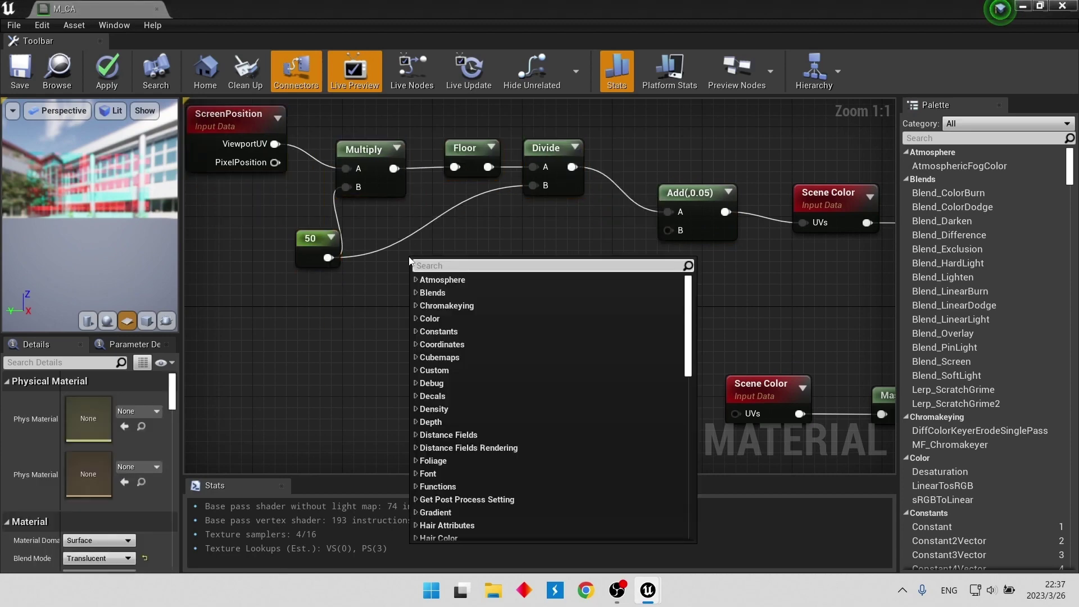
type("time")
key("Return")
left_click_drag(471, 296, 528, 286)
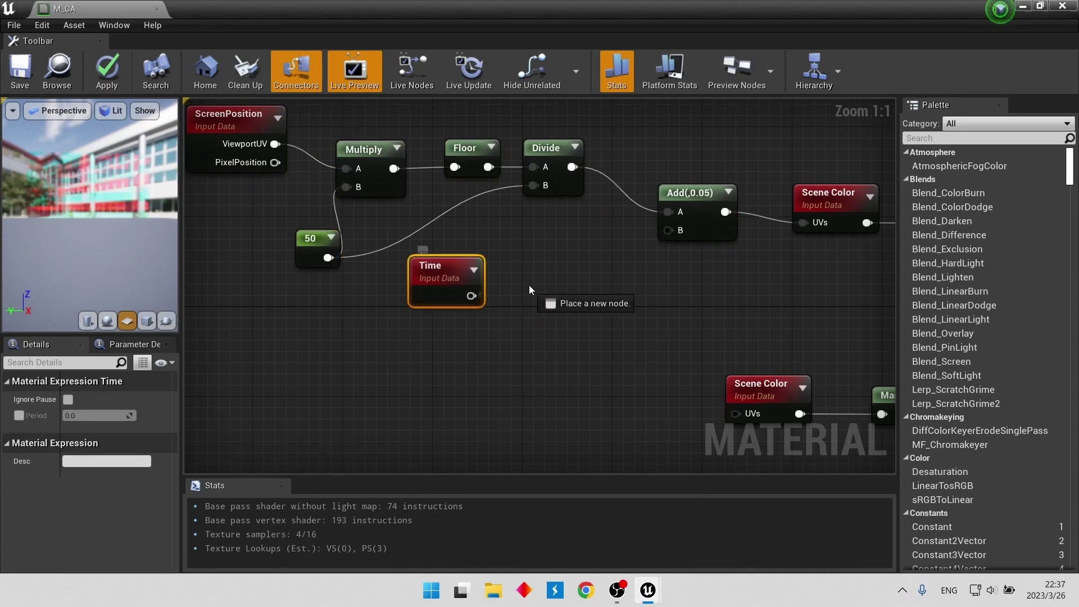
type("sine")
key("Return")
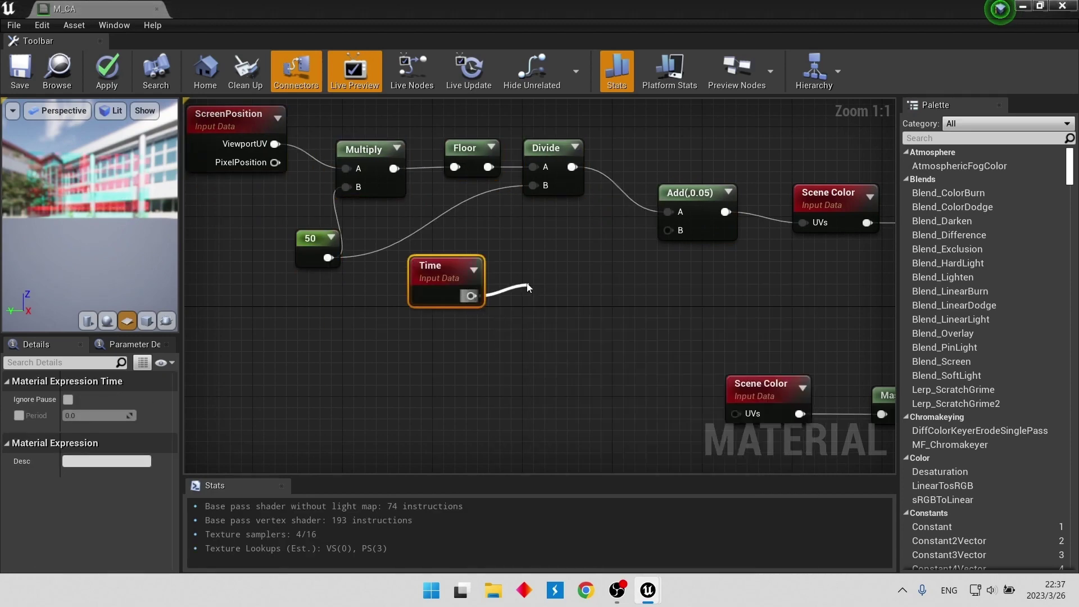
mouse_move(571, 314)
left_mouse_down()
mouse_move(646, 285)
mouse_move(449, 350)
left_mouse_up()
type("constantbias")
key("Return")
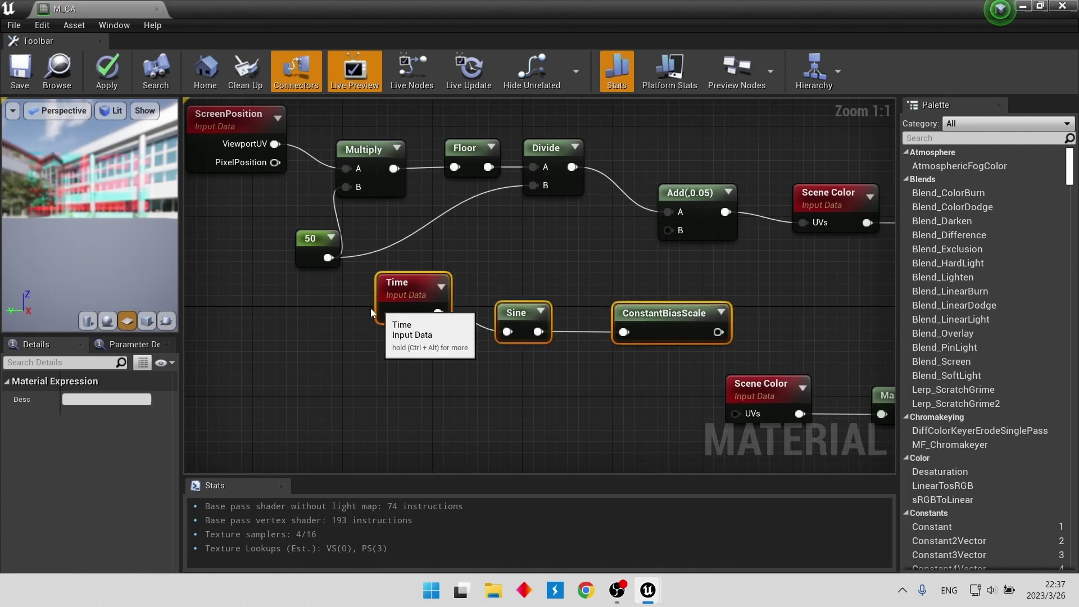
left_click_drag(444, 280, 321, 309)
left_click_drag(437, 313, 420, 295)
left_click_drag(537, 303, 500, 303)
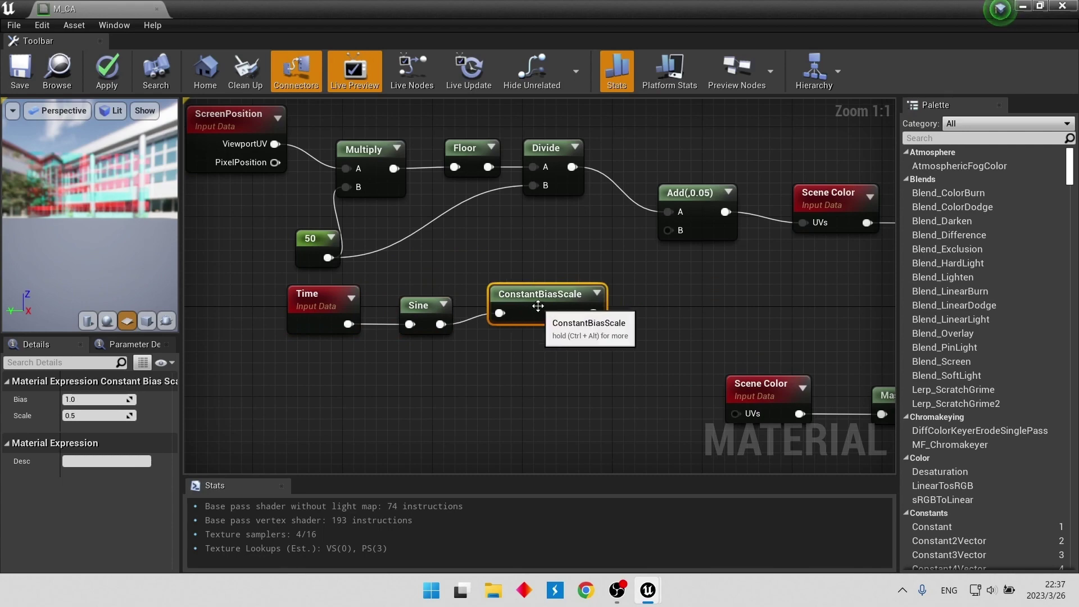
right_click_drag(572, 258, 495, 289)
Feed ConstantBiasScale into a new Multiply with Const B of 0.05
left_click(563, 318)
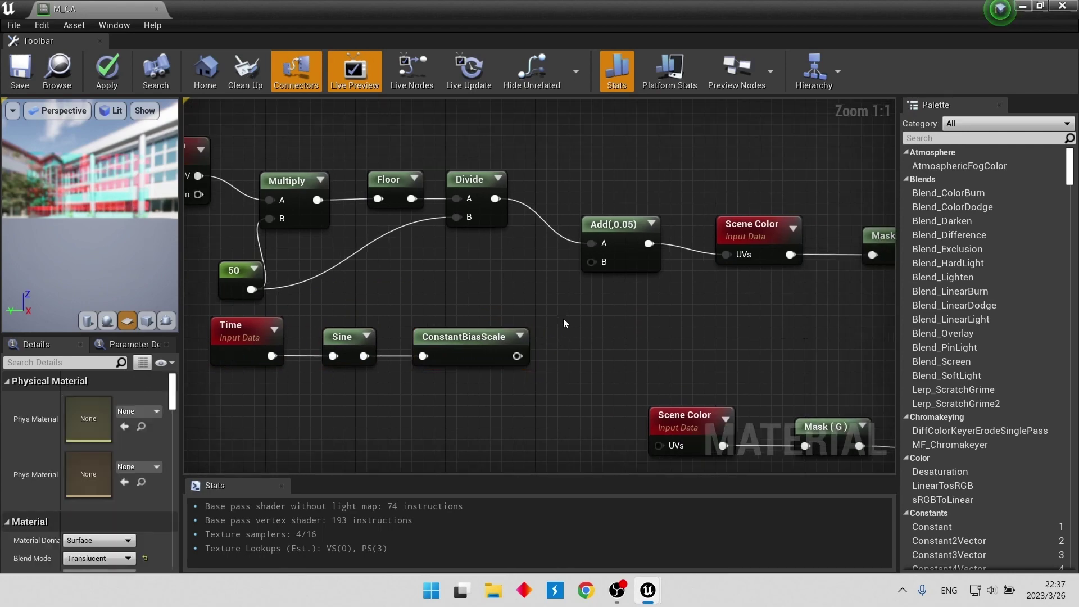
left_click(568, 331)
mouse_move(515, 355)
left_mouse_down()
mouse_move(577, 360)
mouse_move(603, 263)
left_mouse_up()
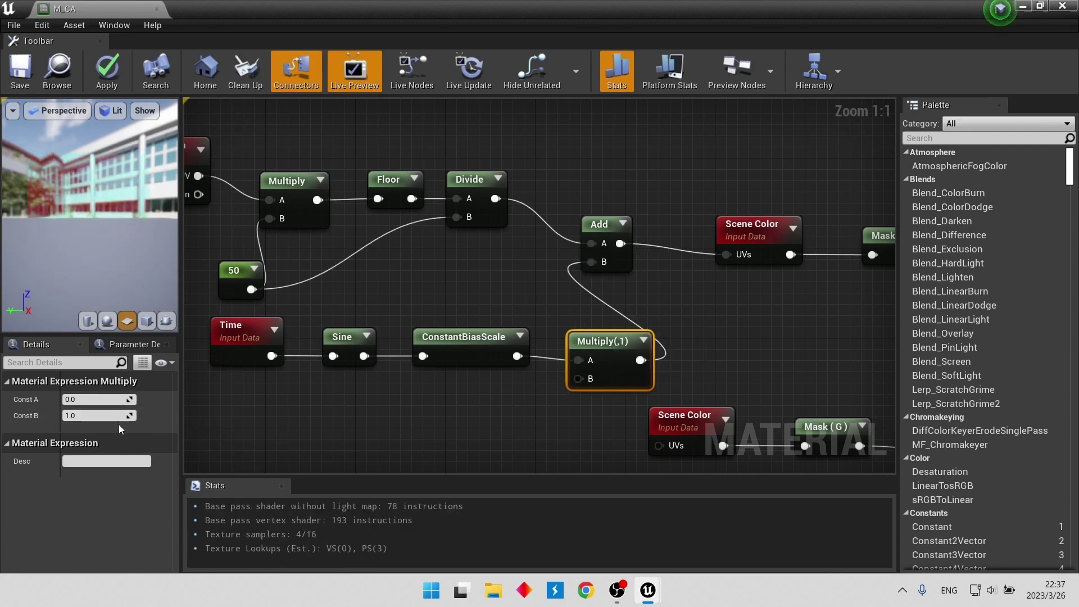
left_click(101, 416)
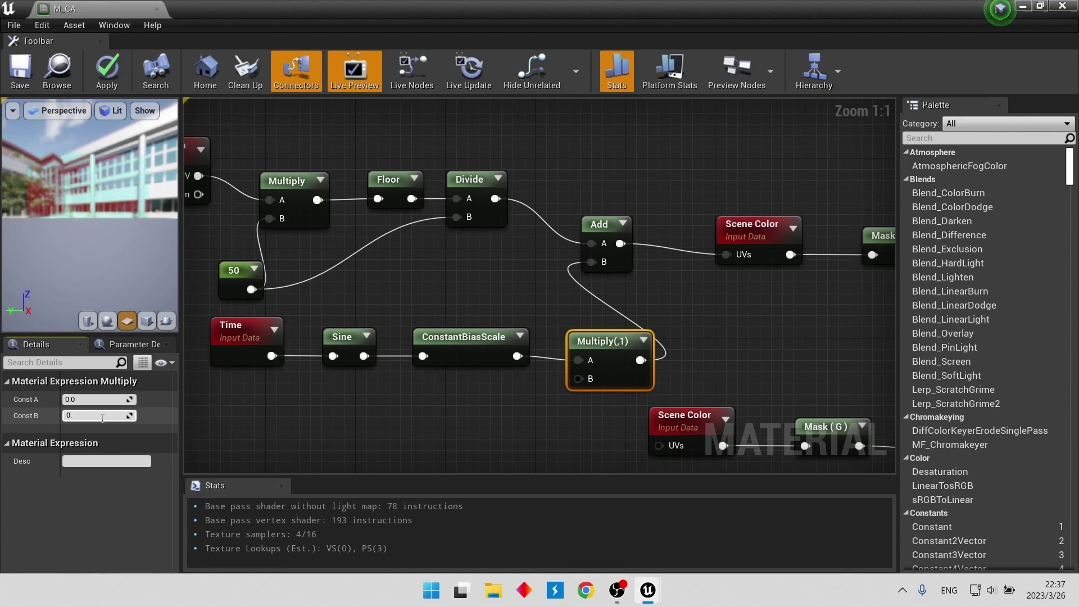
type(".05")
key("Return")
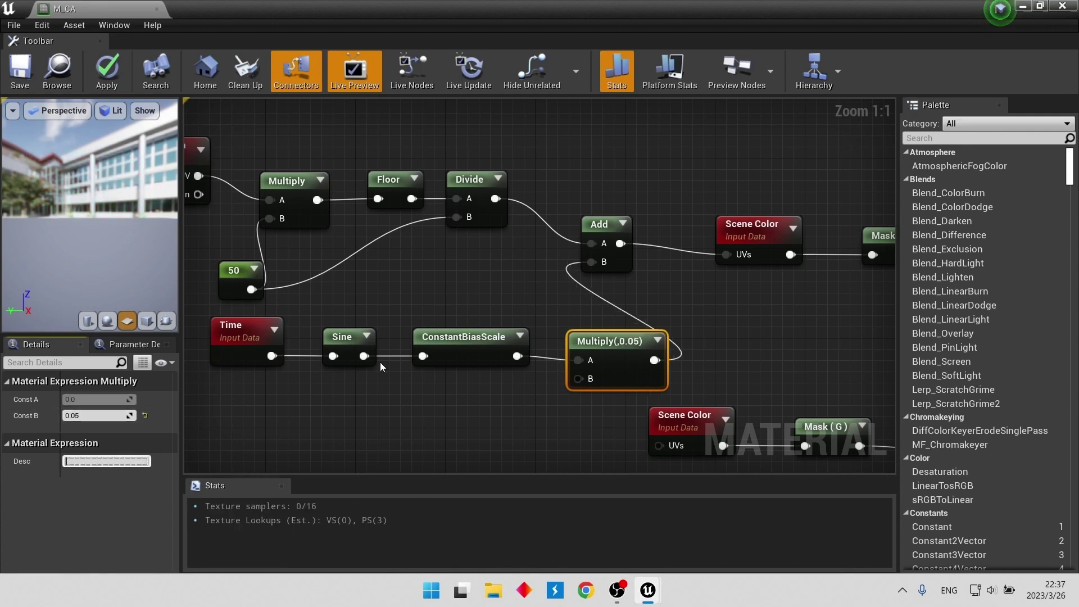
Give ConstantBiasScale a bias of 1.5 and scale of 0.5
left_click(462, 346)
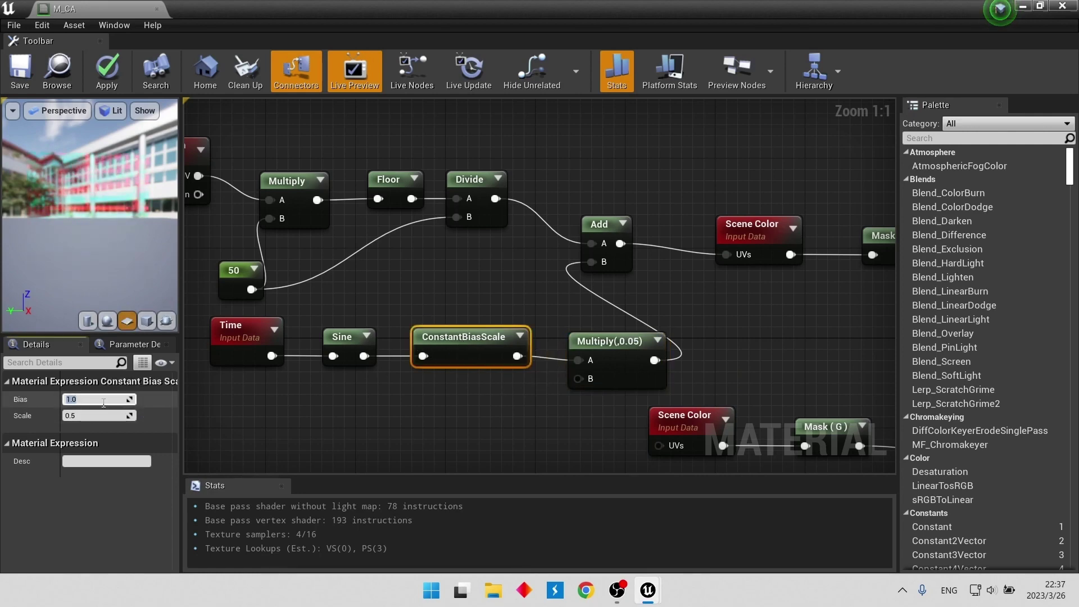
type("1.5")
key("Tab")
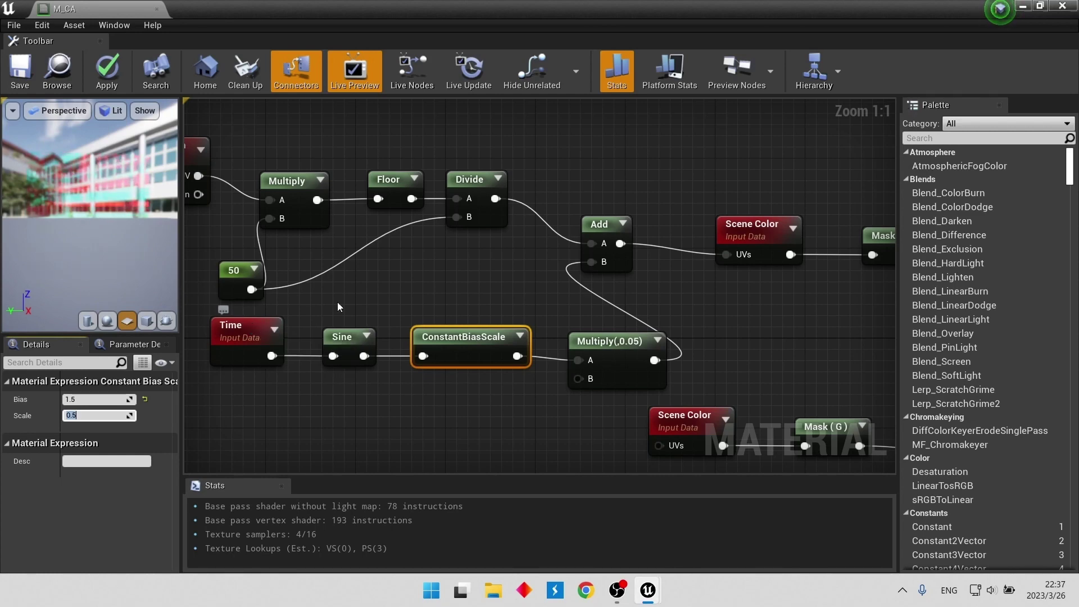
left_click(419, 279)
left_click(445, 337)
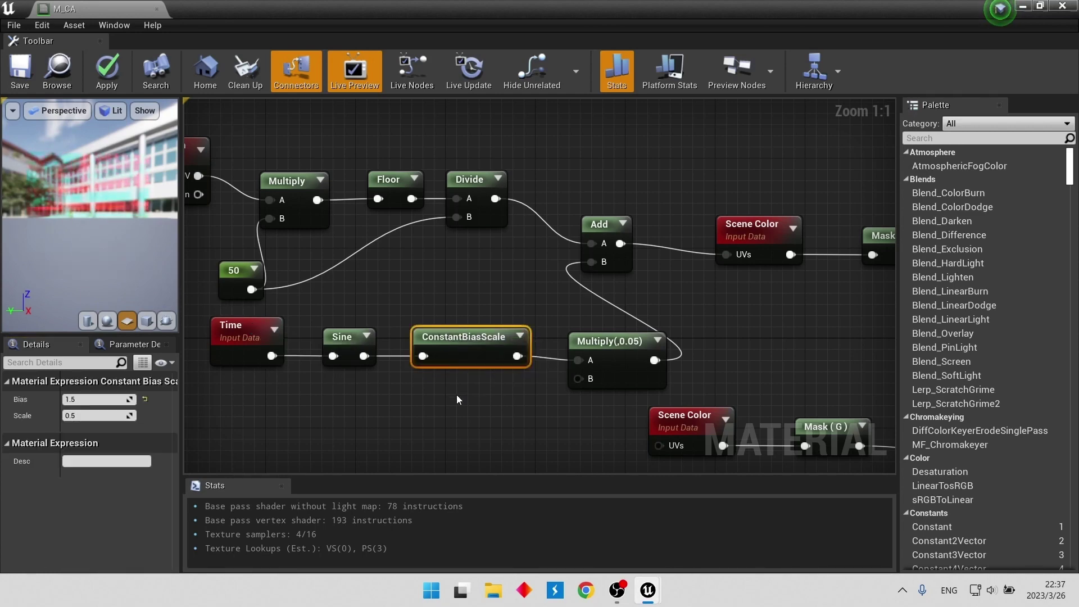
Tidy the layout by raising the Add node and shifting the time-offset nodes left
right_click_drag(448, 403, 465, 364)
left_click(607, 296)
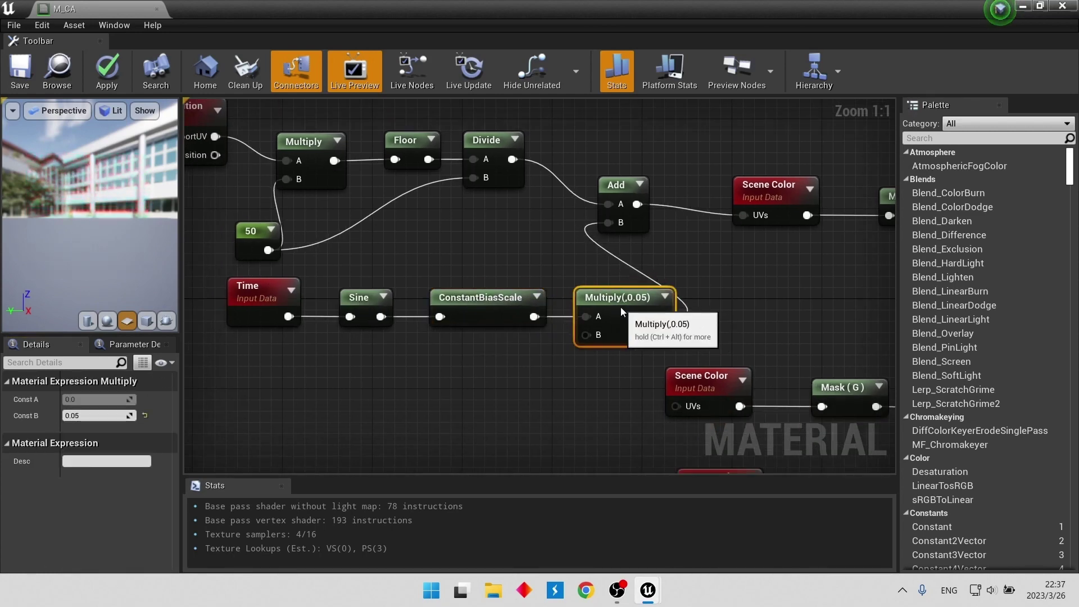
scroll(620, 306, "down", 2)
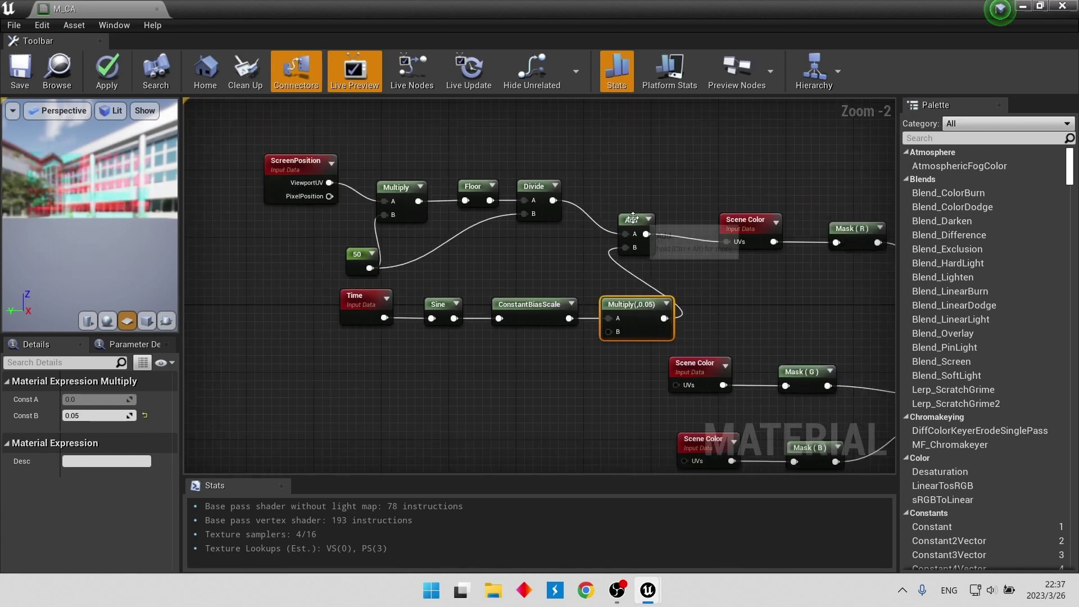
left_click_drag(644, 233, 645, 201)
left_click_drag(645, 281, 456, 348)
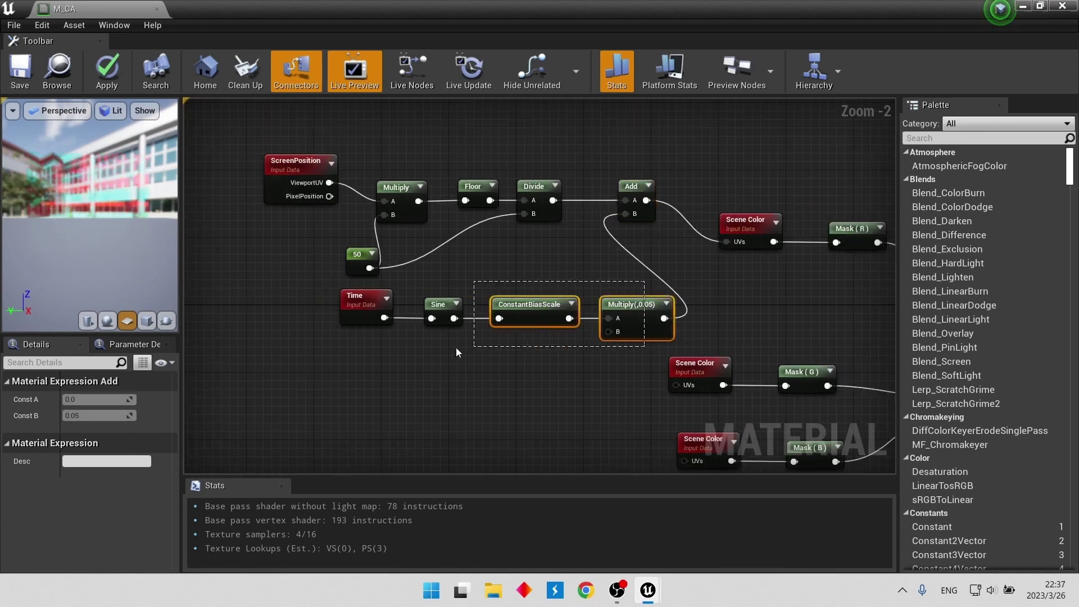
left_click_drag(524, 308, 389, 300)
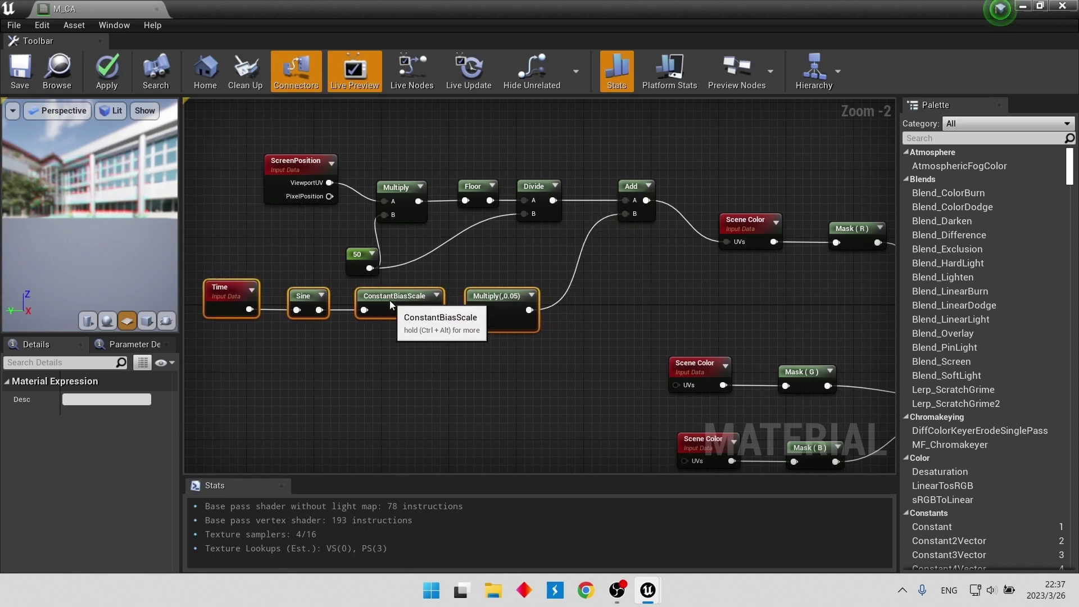
Copy the UV-offset network and wire the duplicate Add into green Scene Color's UVs
left_click_drag(262, 140, 624, 364)
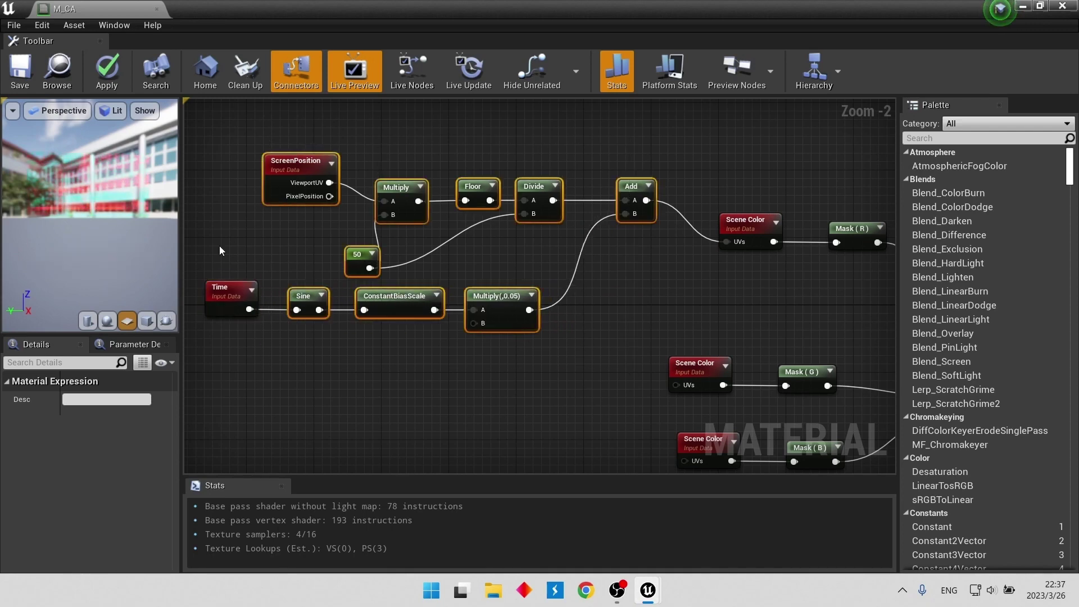
right_click_drag(264, 360, 301, 285)
key("ctrl+c")
key("ctrl+v")
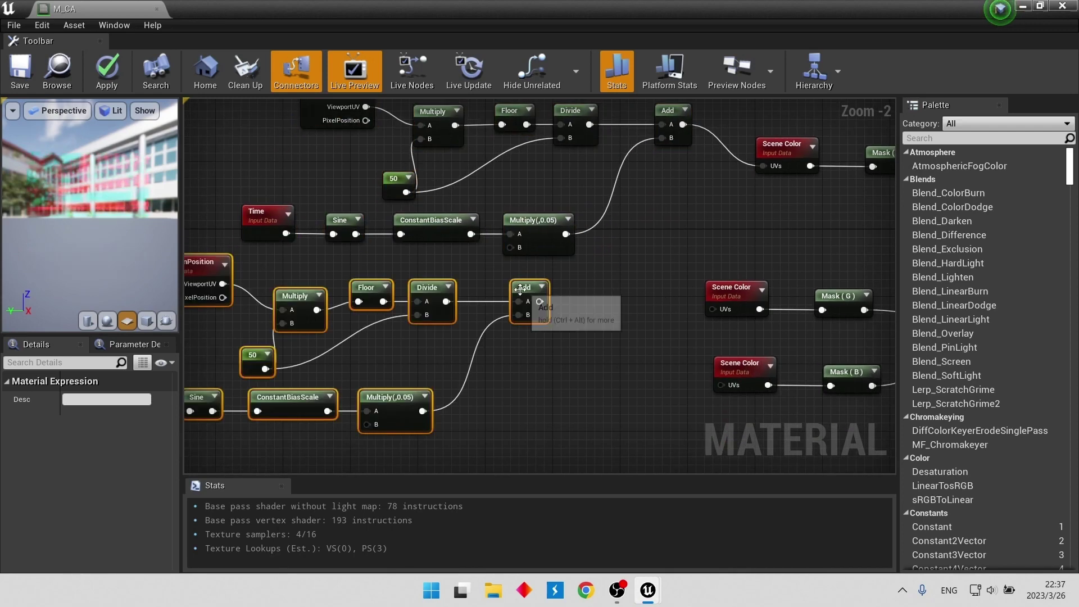
left_click_drag(603, 325, 713, 309)
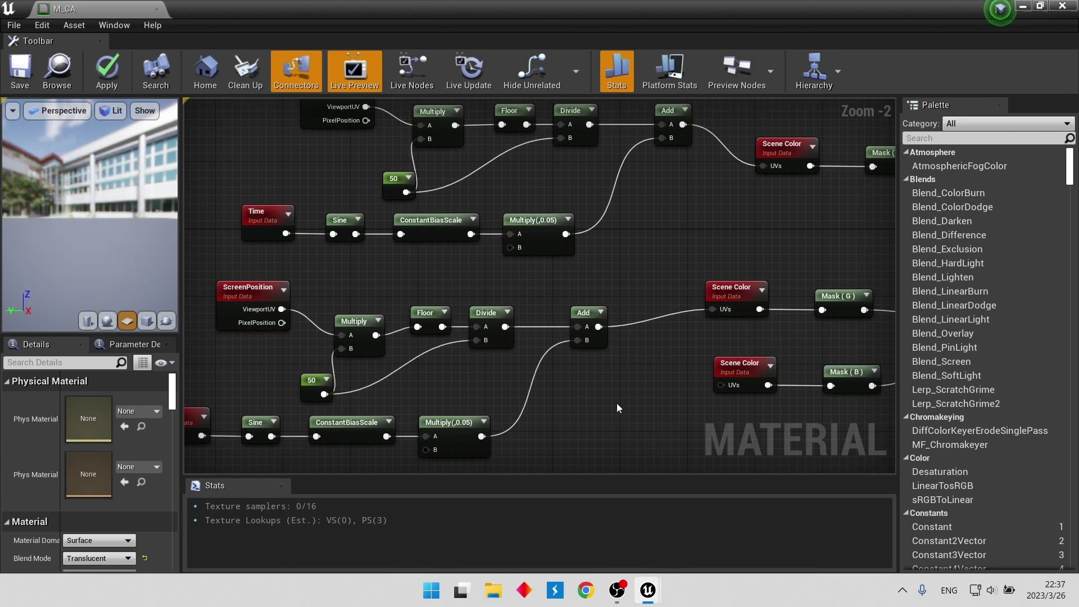
scroll(562, 370, "up", 2)
left_click(529, 350)
left_click(103, 415)
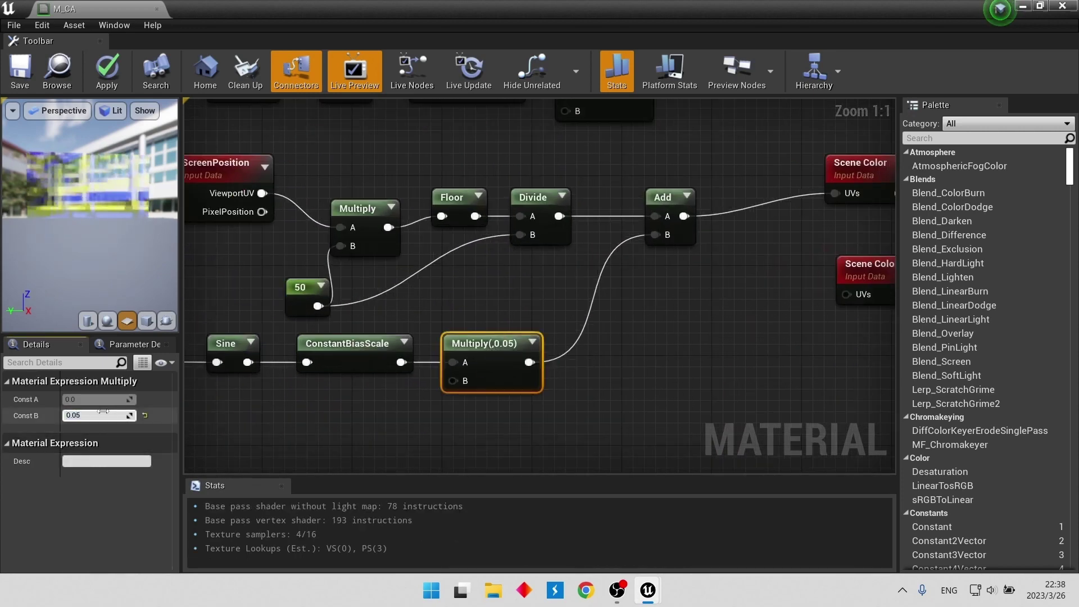
Set the green offset multiplier to 0.01 and wire a third node copy into blue Scene Color UVs
type("0.01")
key("Tab")
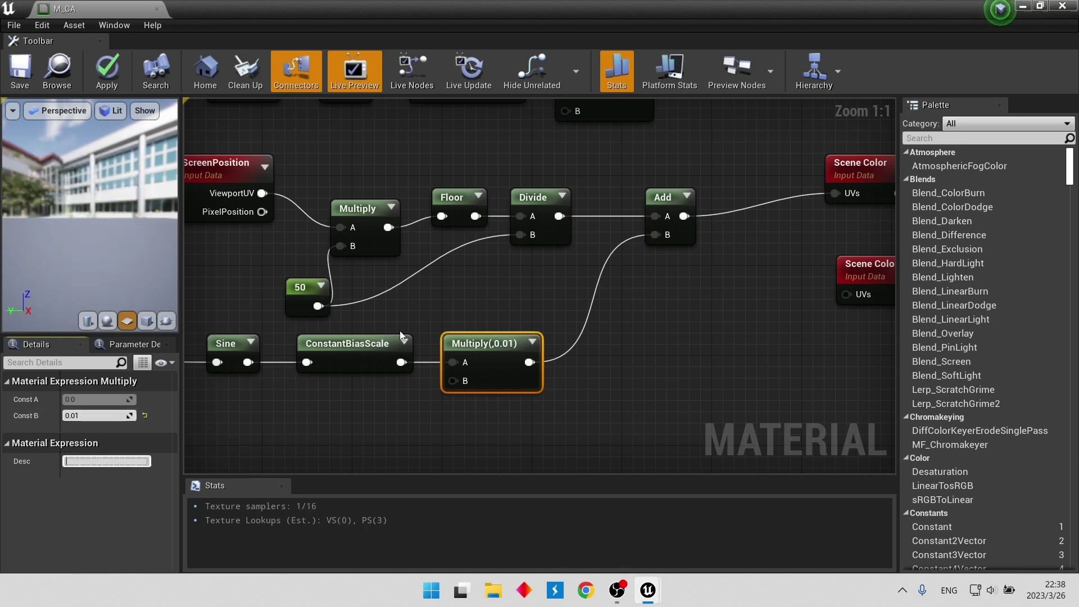
scroll(467, 295, "down", 1)
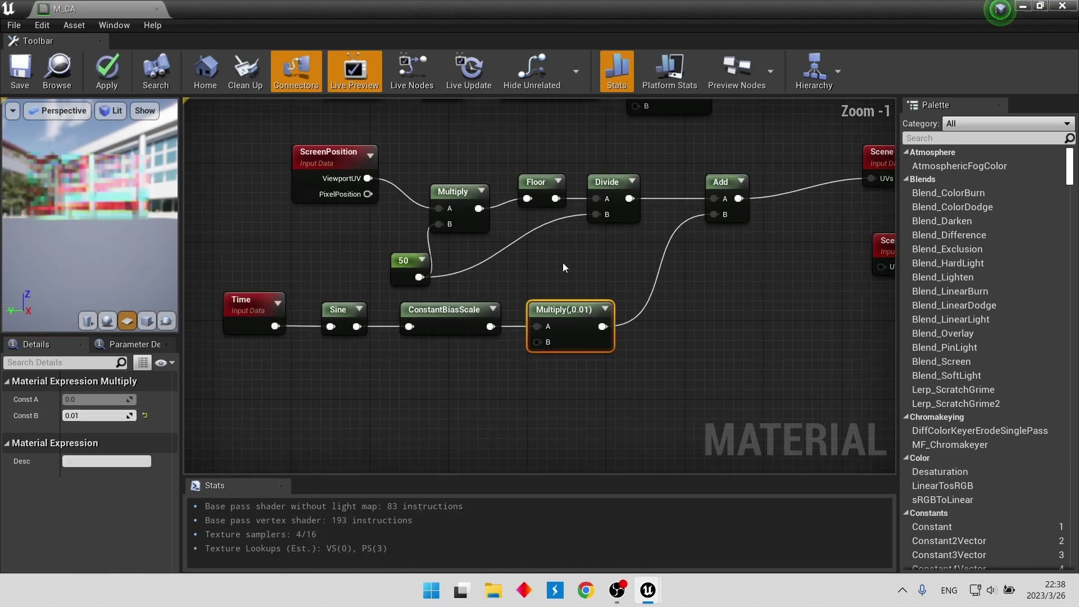
left_click_drag(245, 143, 717, 387)
key("ctrl+c")
key("ctrl+v")
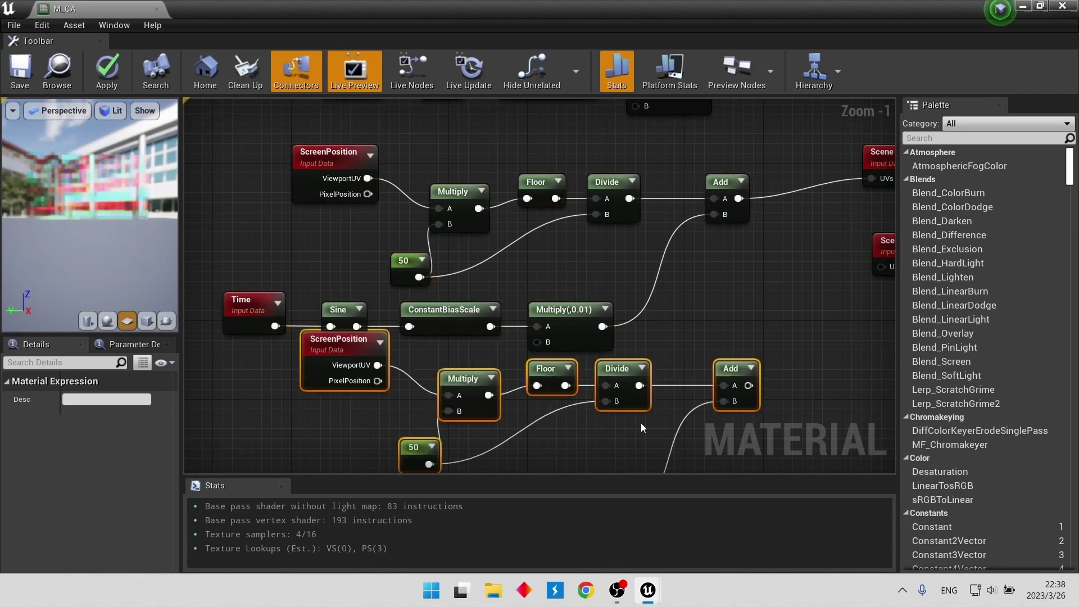
right_click_drag(640, 423, 561, 346)
left_click_drag(537, 354, 516, 402)
left_click(649, 311)
right_click_drag(681, 375, 564, 400)
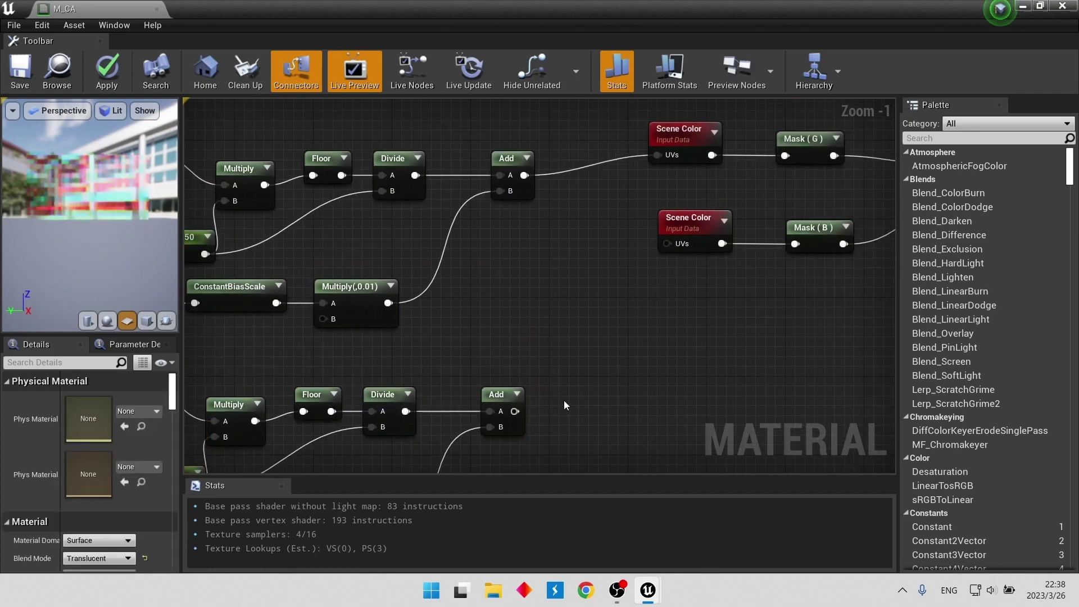
left_click_drag(516, 414, 669, 244)
Set the blue copy's Multiply Const B to -0.05 and check the colour split in the preview
scroll(562, 371, "up", 1)
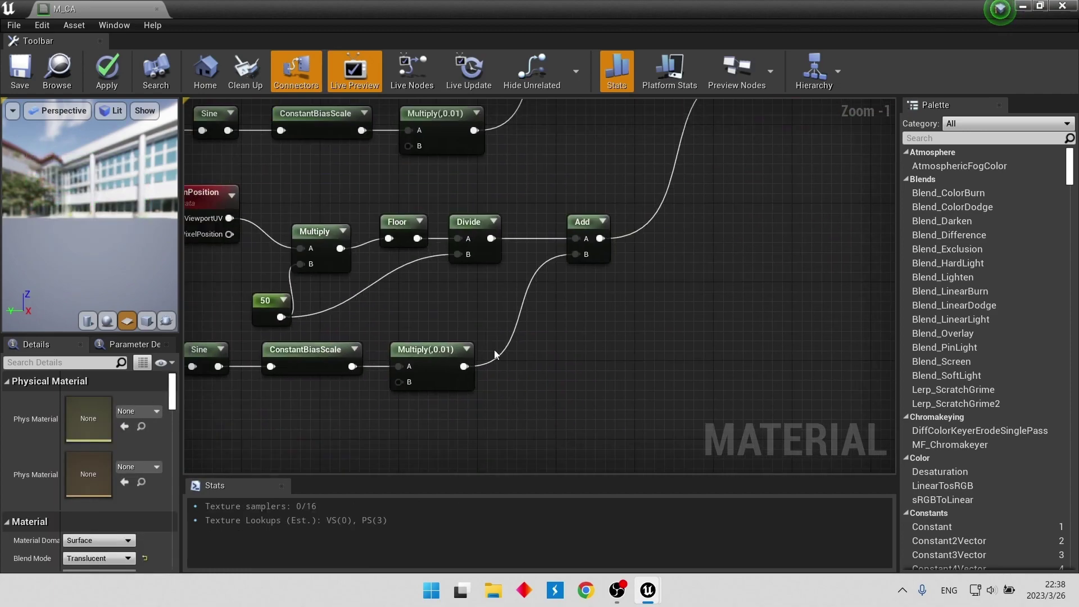
scroll(450, 357, "up", 1)
left_click(433, 359)
left_click(78, 417)
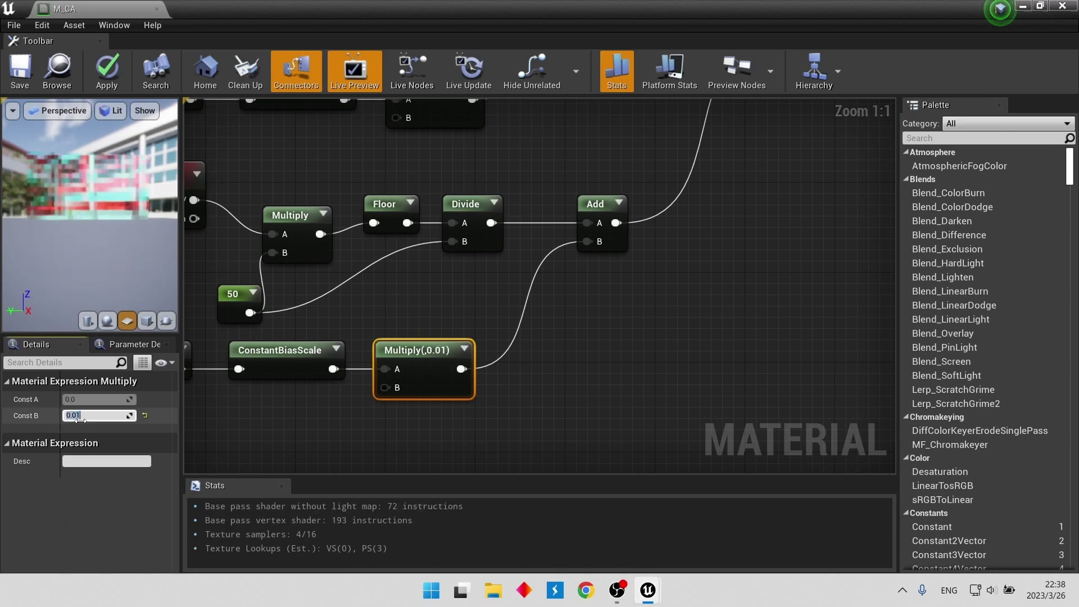
type("-0.01")
key("Tab")
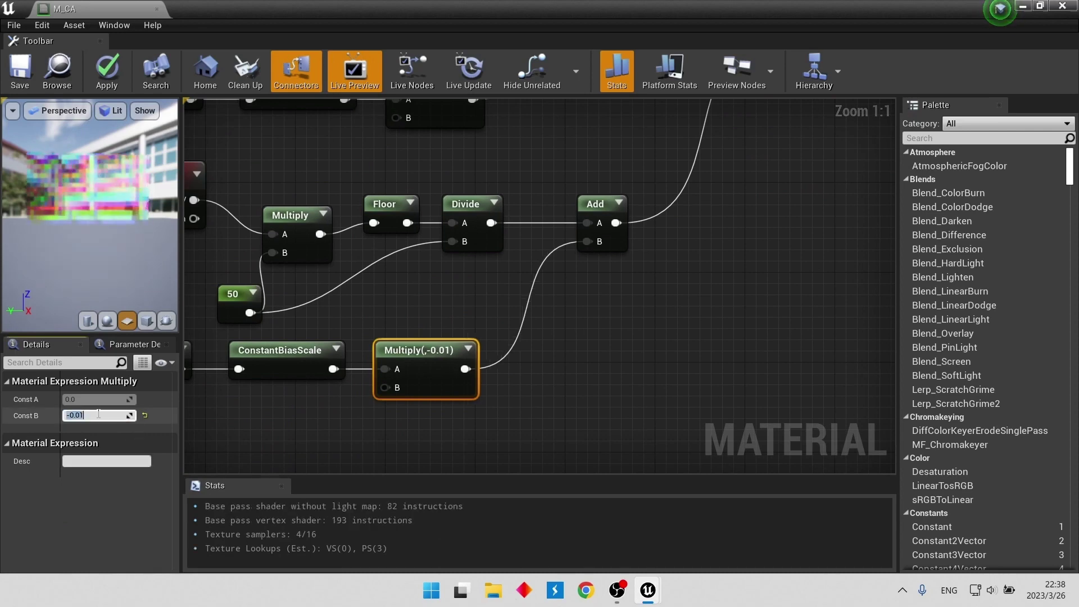
type("5")
key("Return")
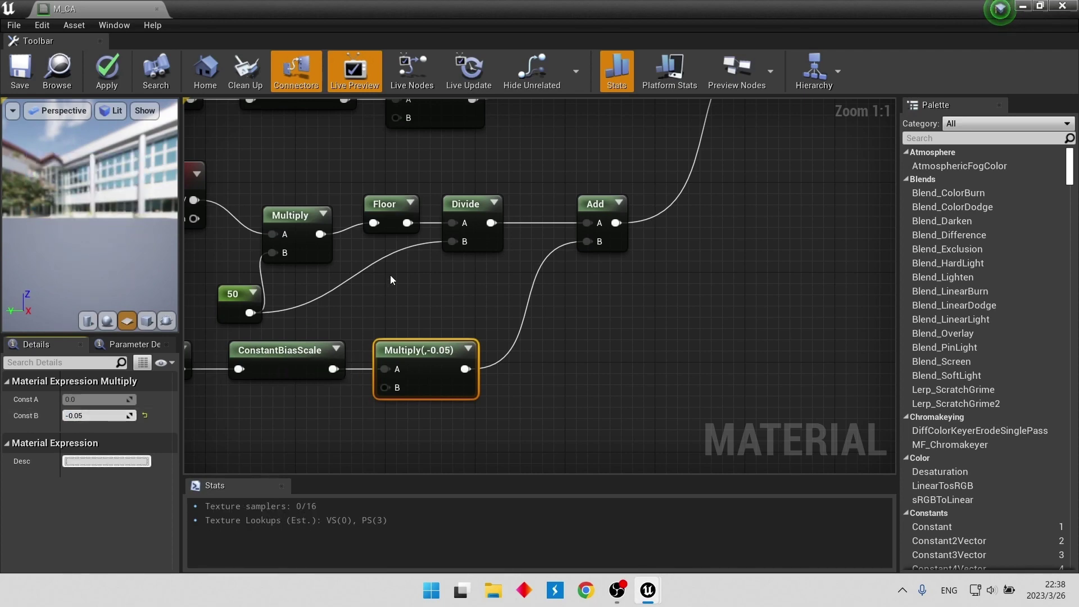
left_click_drag(110, 254, 109, 249)
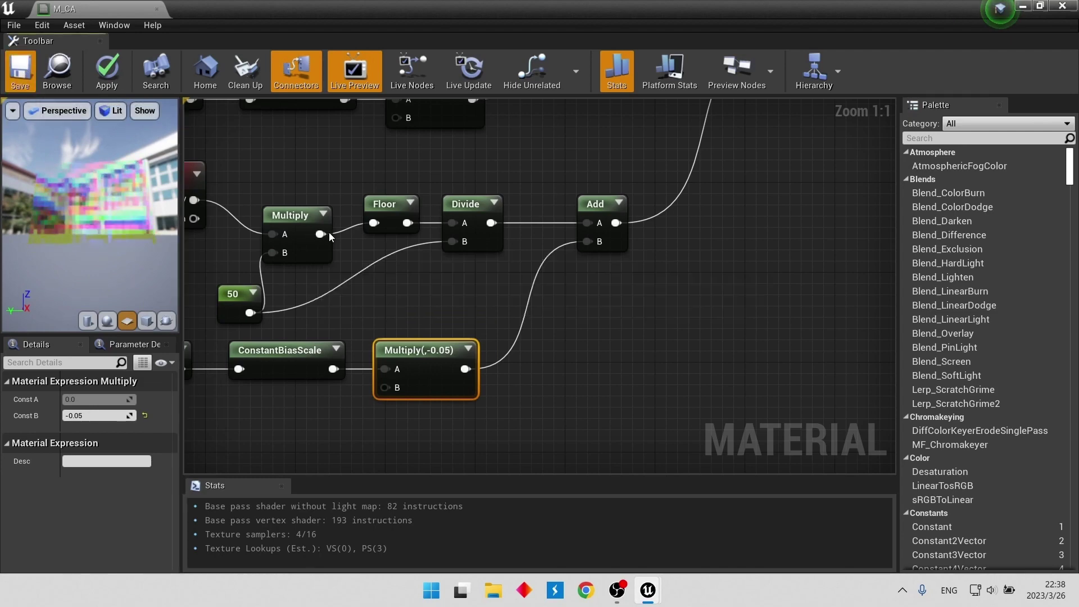
right_click_drag(383, 177, 577, 307)
scroll(577, 306, "down", 1)
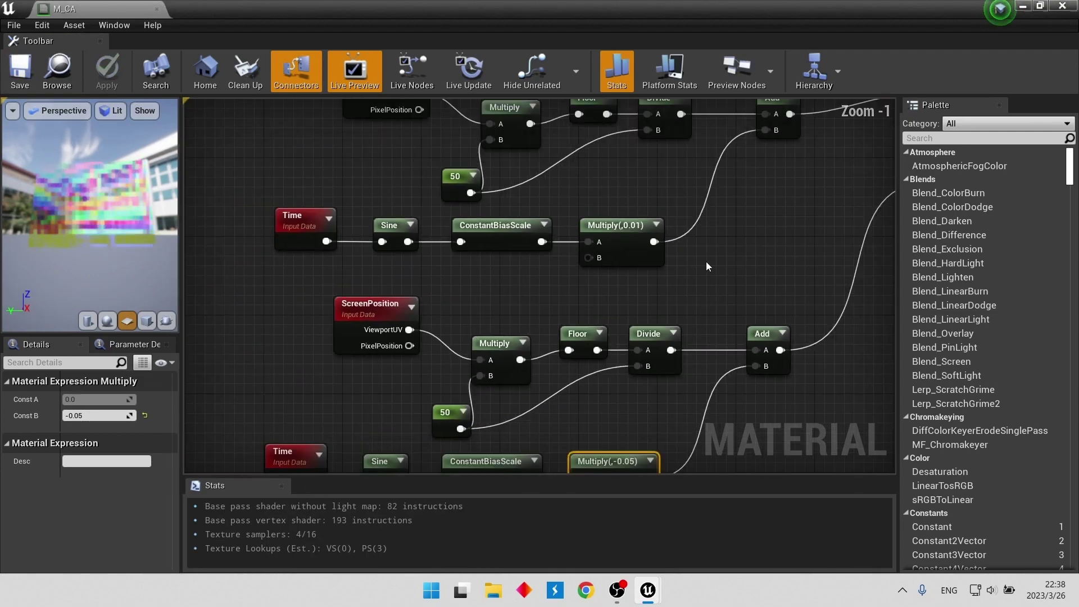
right_click_drag(733, 254, 388, 342)
scroll(501, 322, "down", 2)
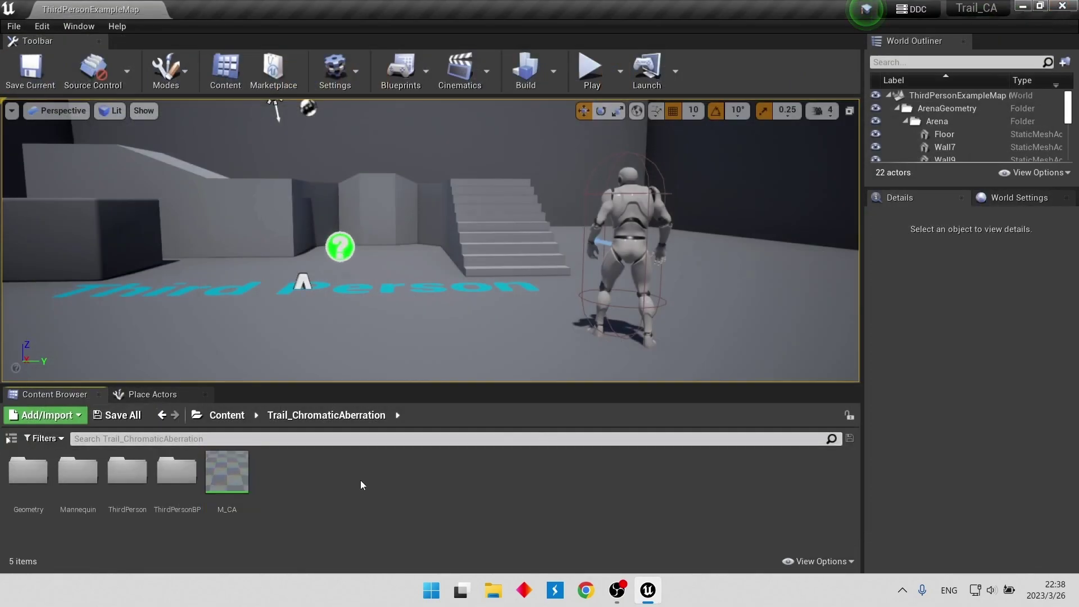
Create Niagara System P_CA from the Empty emitter template and open it in the Niagara editor
right_click(285, 494)
mouse_move(394, 363)
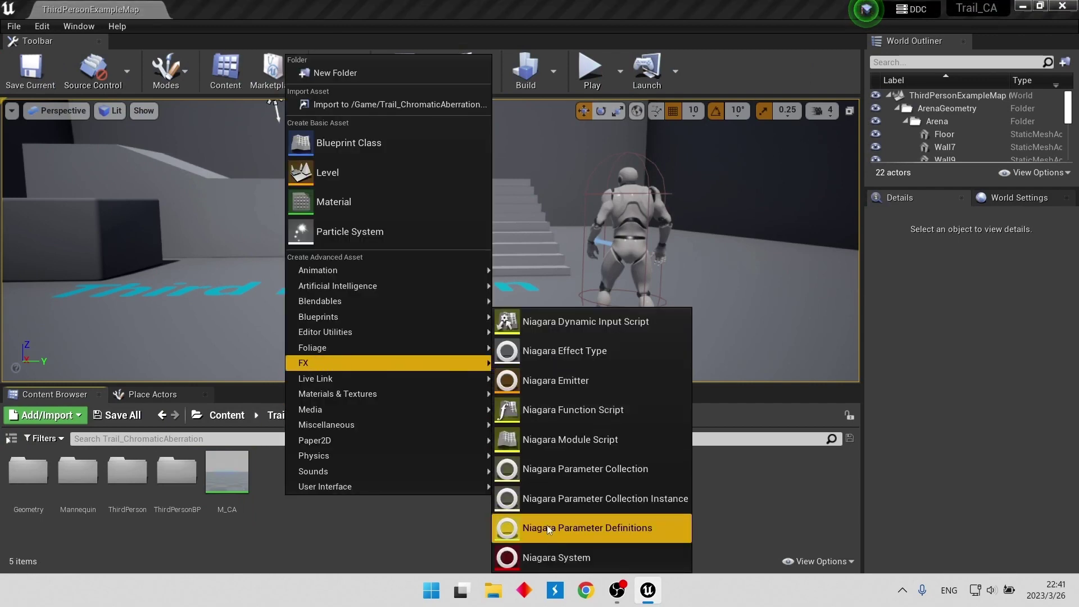
left_click(548, 557)
left_click(548, 500)
left_click(521, 352)
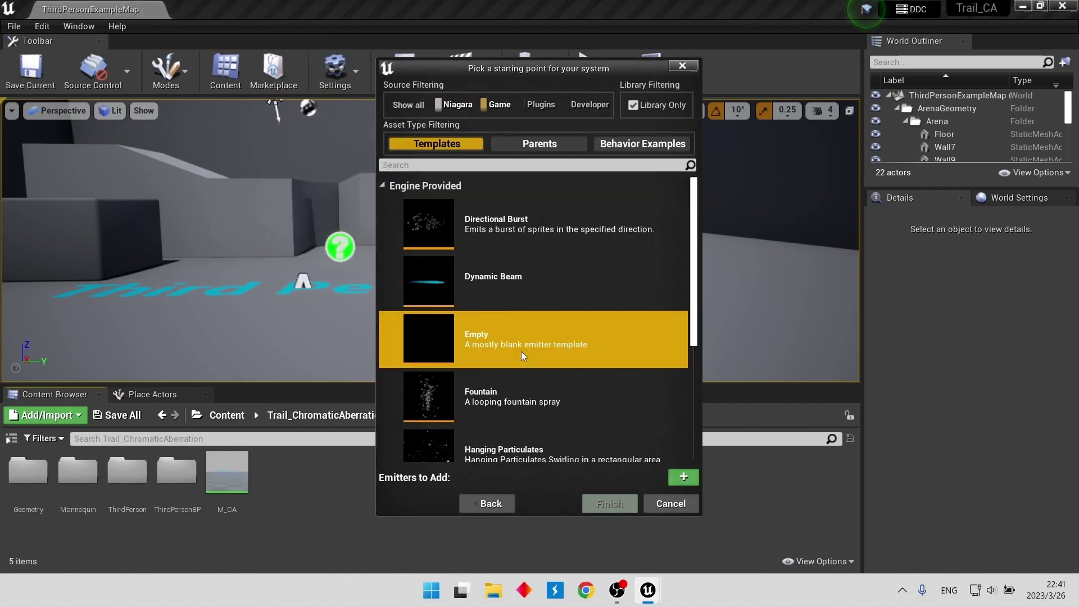
double_click(521, 352)
left_click(605, 504)
type("P_CA")
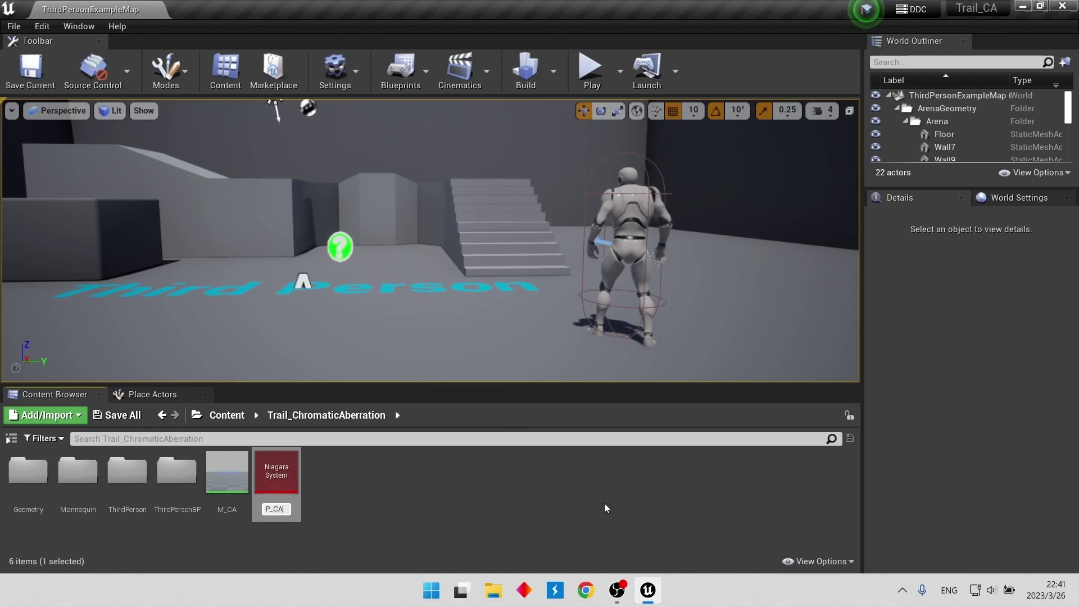
key("Return")
double_click(284, 478)
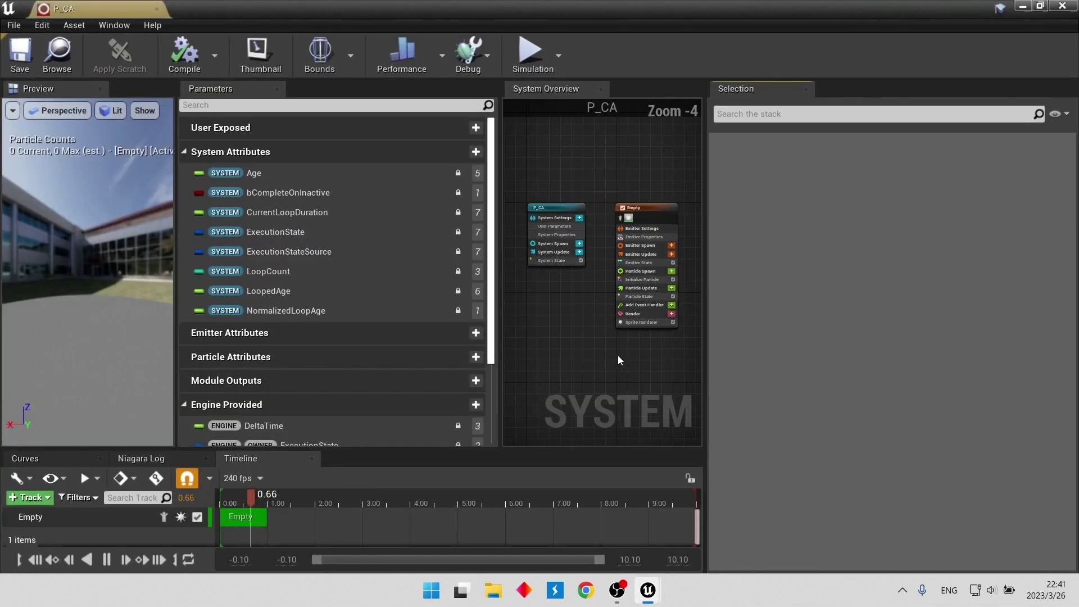
Add a Sample Skeletal Mesh module to Particle Spawn with SK_Mannequin as the preview mesh
scroll(618, 355, "up", 2)
scroll(588, 318, "up", 1)
scroll(599, 347, "up", 1)
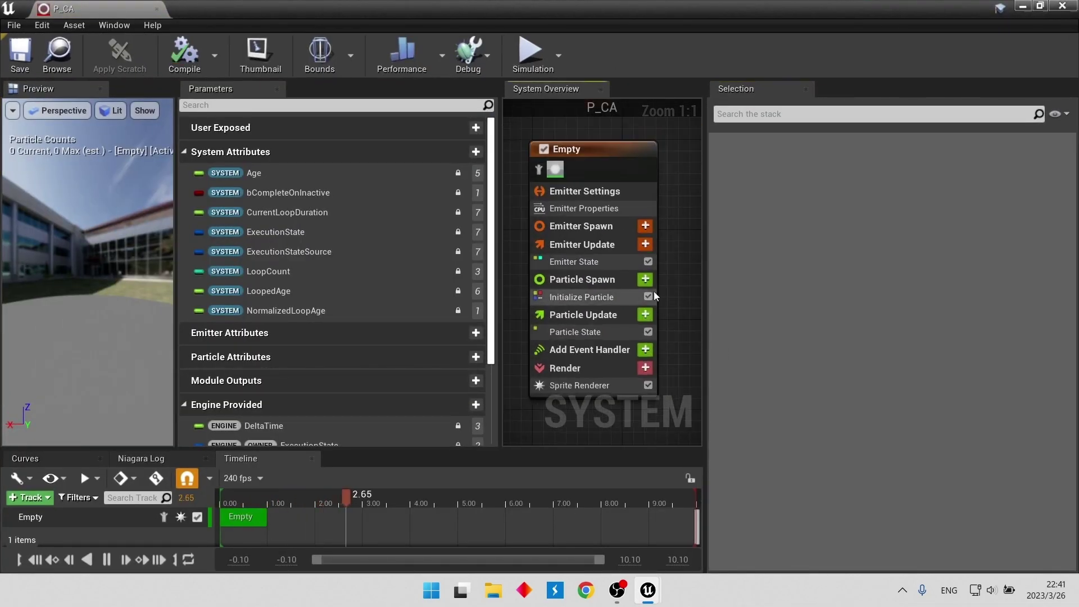
left_click(645, 281)
type("sam")
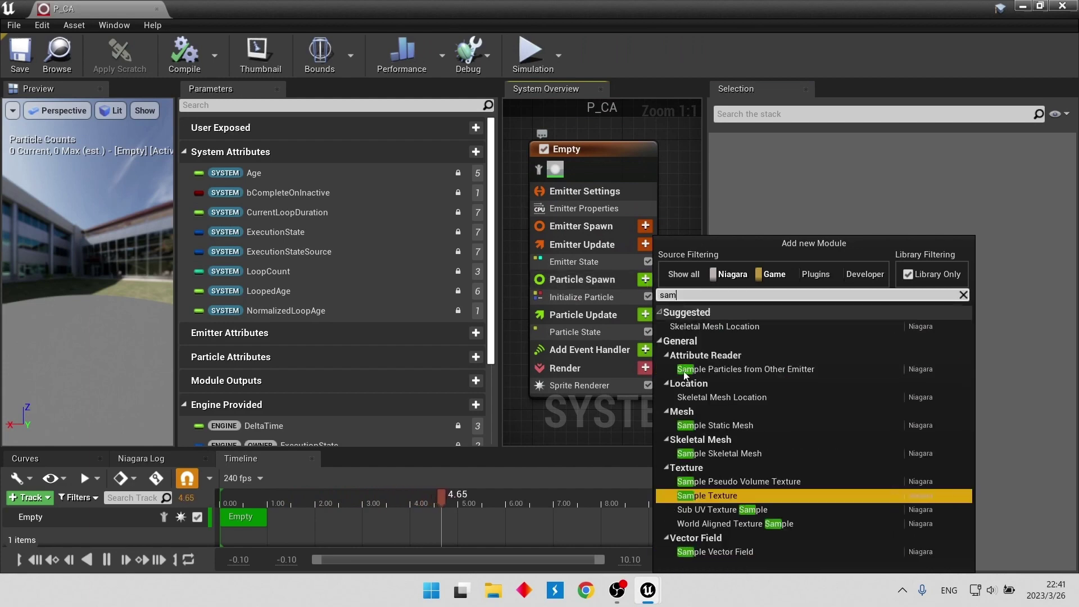
left_click(736, 454)
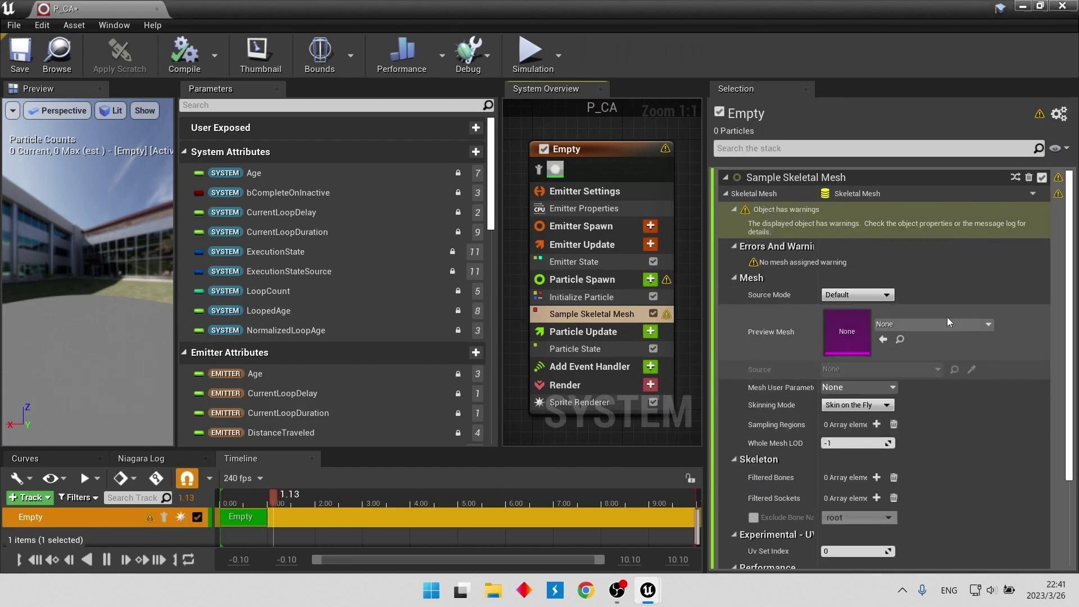
left_click(946, 324)
left_click(917, 196)
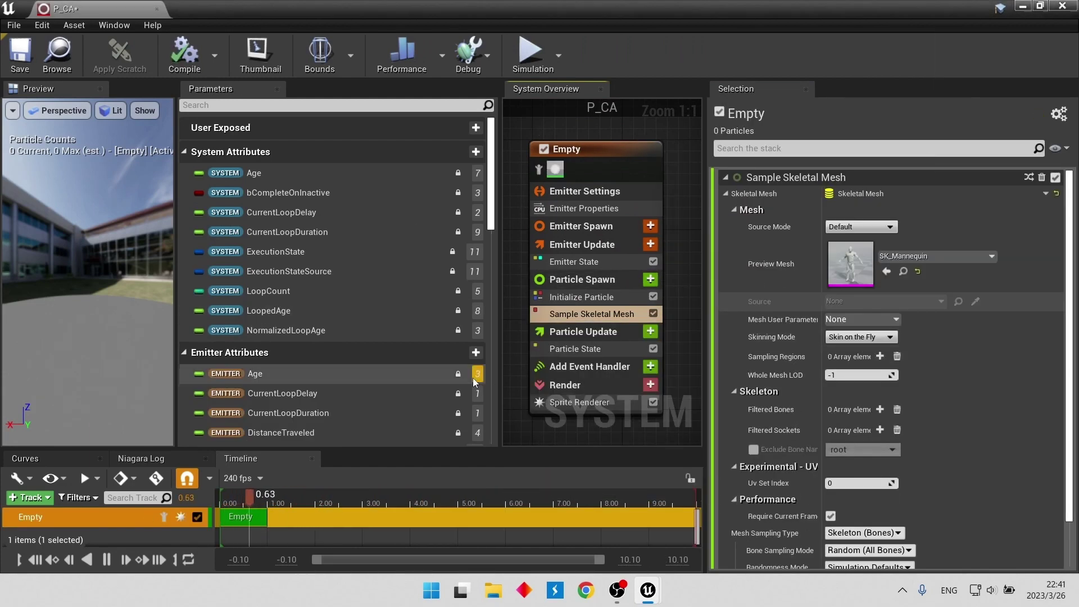
Insert a particle Position module and bind it to SampledPosition
scroll(434, 369, "down", 4)
scroll(434, 368, "down", 3)
scroll(394, 348, "down", 2)
left_click_drag(353, 332, 580, 332)
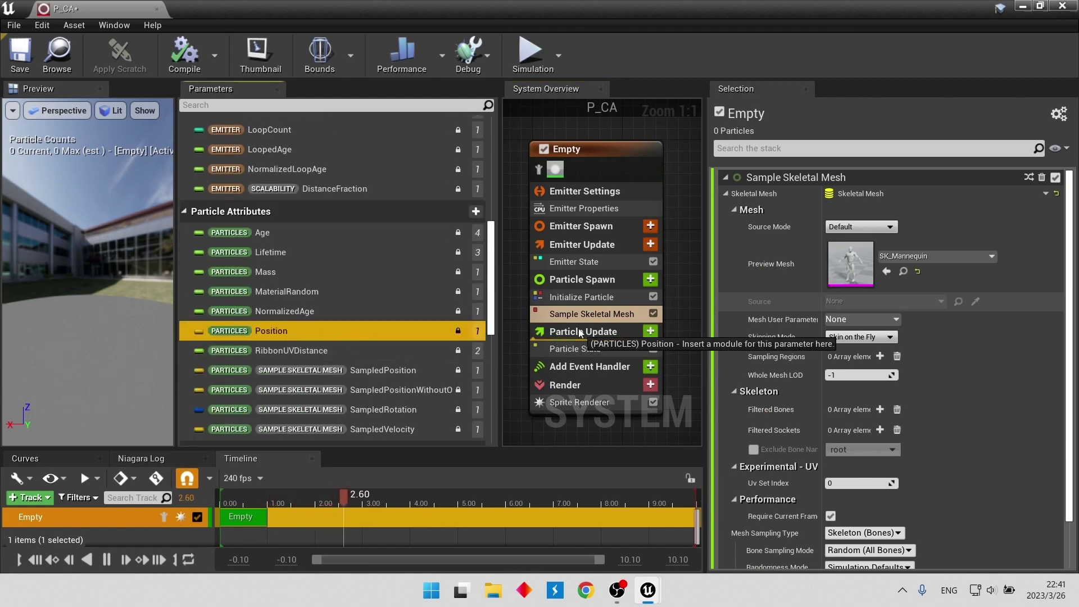
left_click_drag(368, 372, 941, 198)
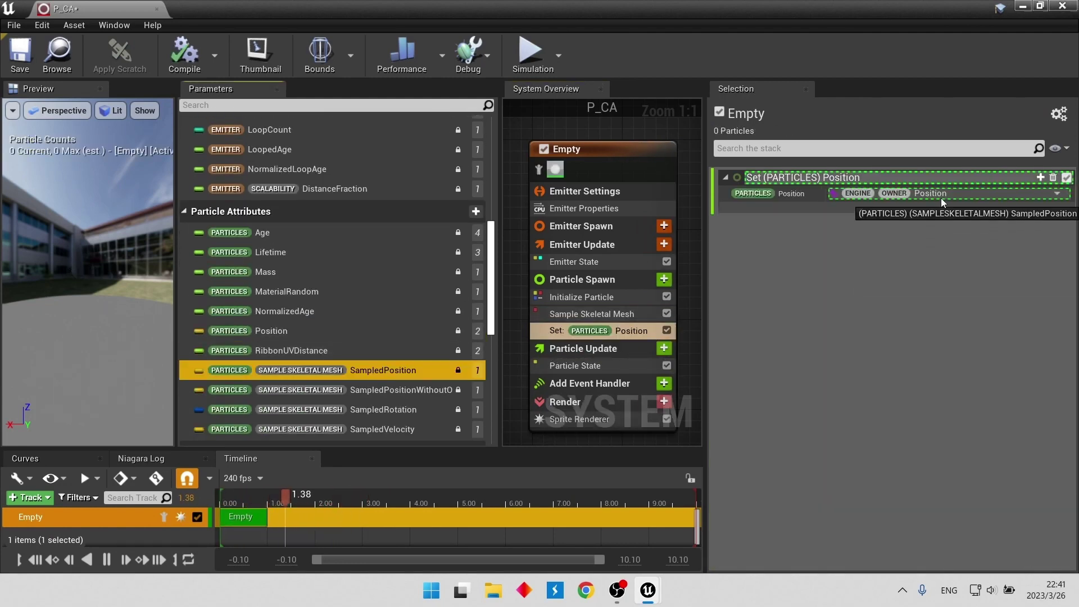
Add Filtered Bones entries and set the first ones to pelvis, spine_02, upperarm_l and hand_l
left_click(590, 314)
scroll(877, 359, "down", 3)
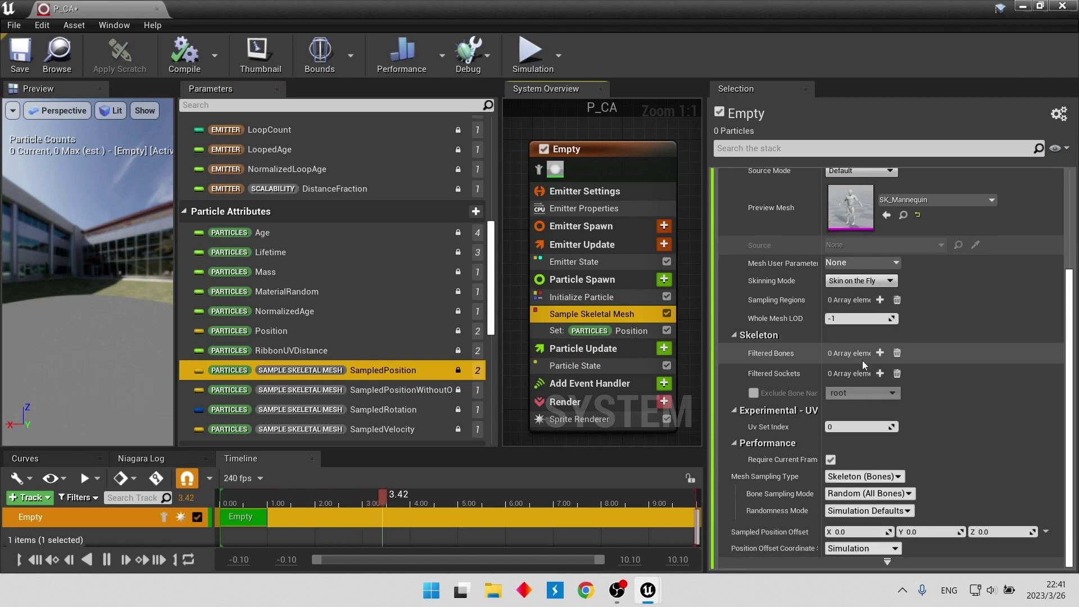
left_click(880, 353)
left_click(880, 353)
left_click(880, 353)
left_click(854, 372)
left_click(843, 92)
left_click(854, 391)
left_click(843, 135)
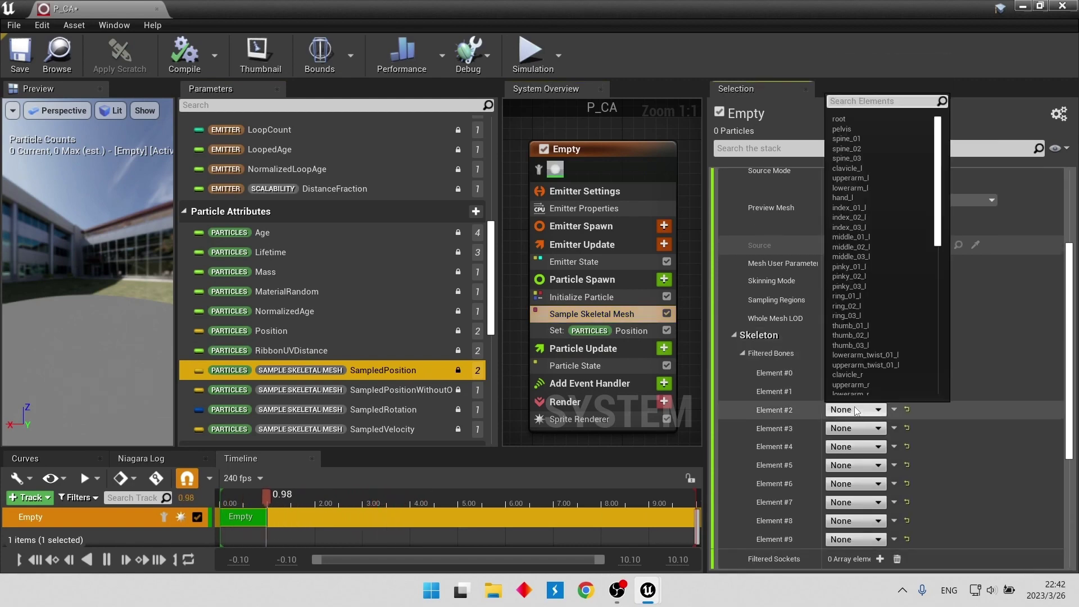
left_click(854, 410)
left_click(854, 428)
scroll(868, 366, "down", 5)
left_click(878, 318)
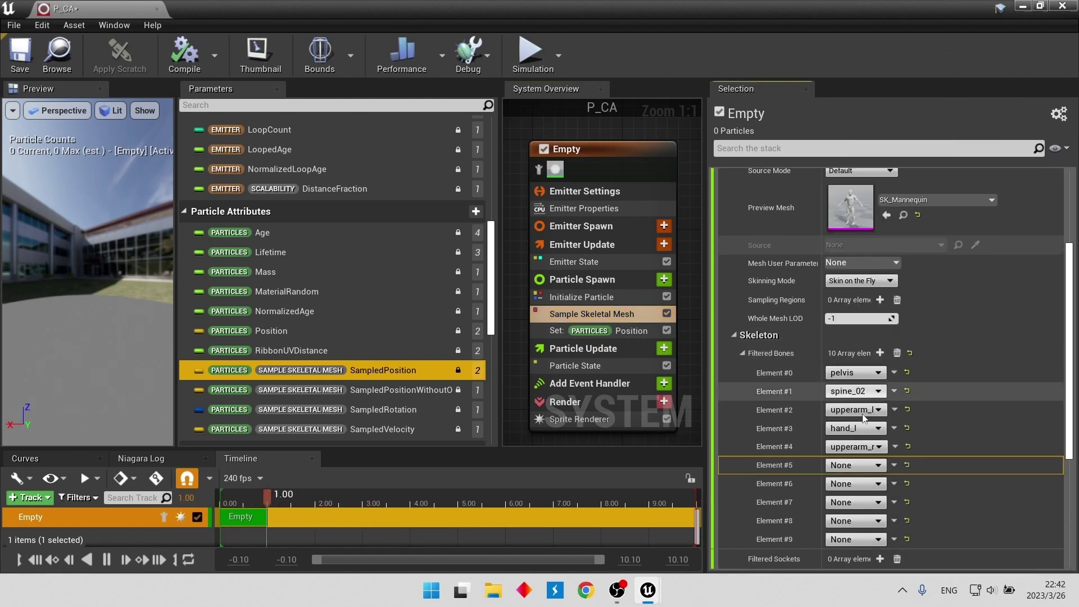
Fill the remaining Filtered Bones with upperarm_r, hand_r, head, calf_l and calf_r
left_click(854, 447)
scroll(885, 386, "down", 2)
left_click(856, 308)
left_click(854, 465)
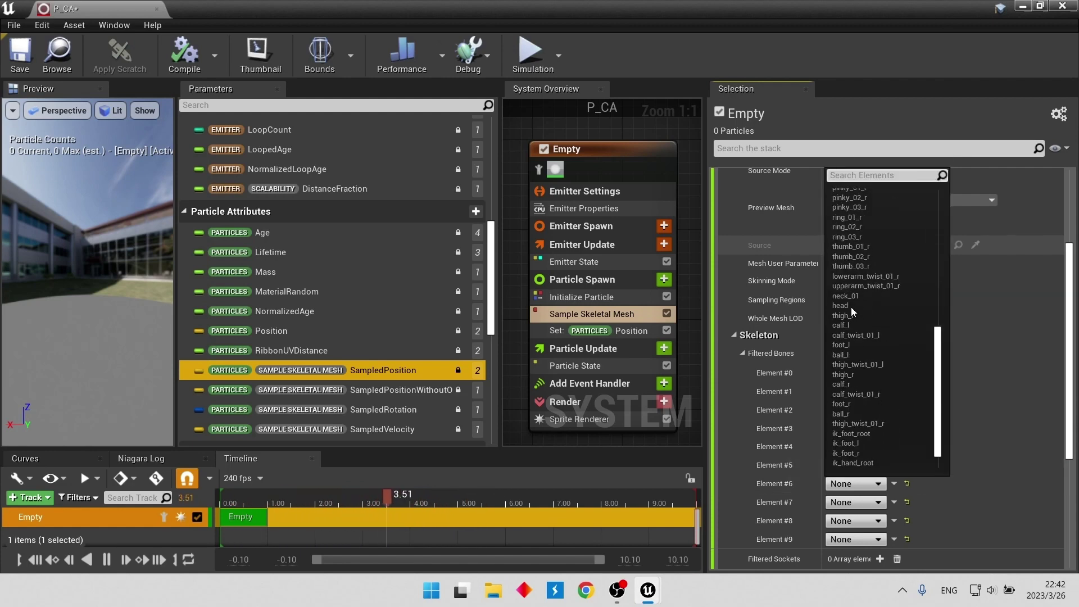
left_click(851, 307)
left_click(854, 483)
scroll(862, 392, "down", 3)
scroll(862, 392, "down", 3)
left_click(862, 436)
left_click(854, 502)
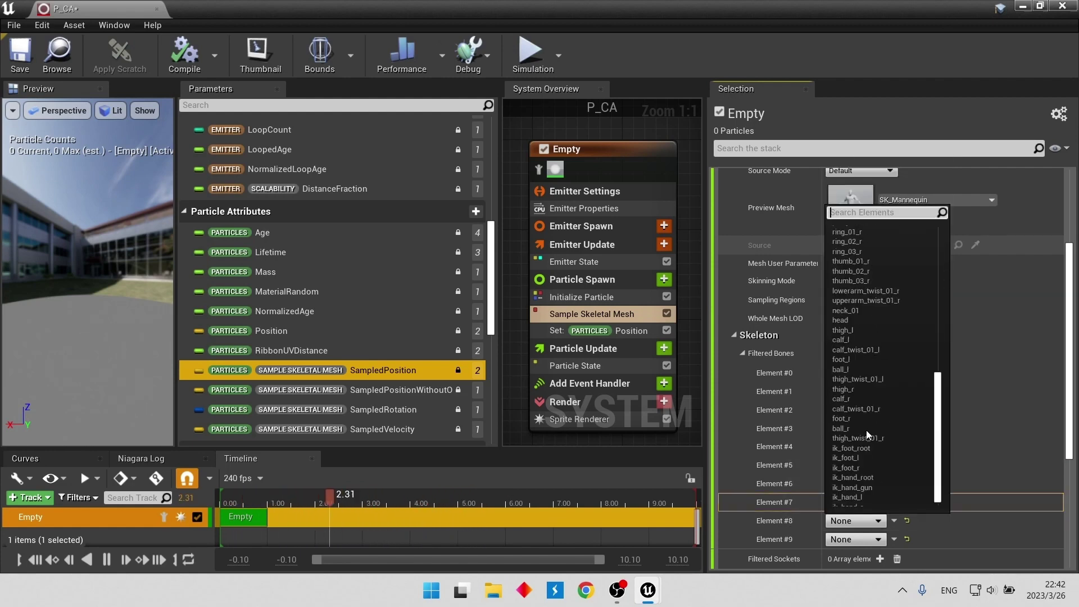
scroll(866, 430, "down", 5)
left_click(853, 402)
left_click(854, 520)
scroll(860, 368, "down", 3)
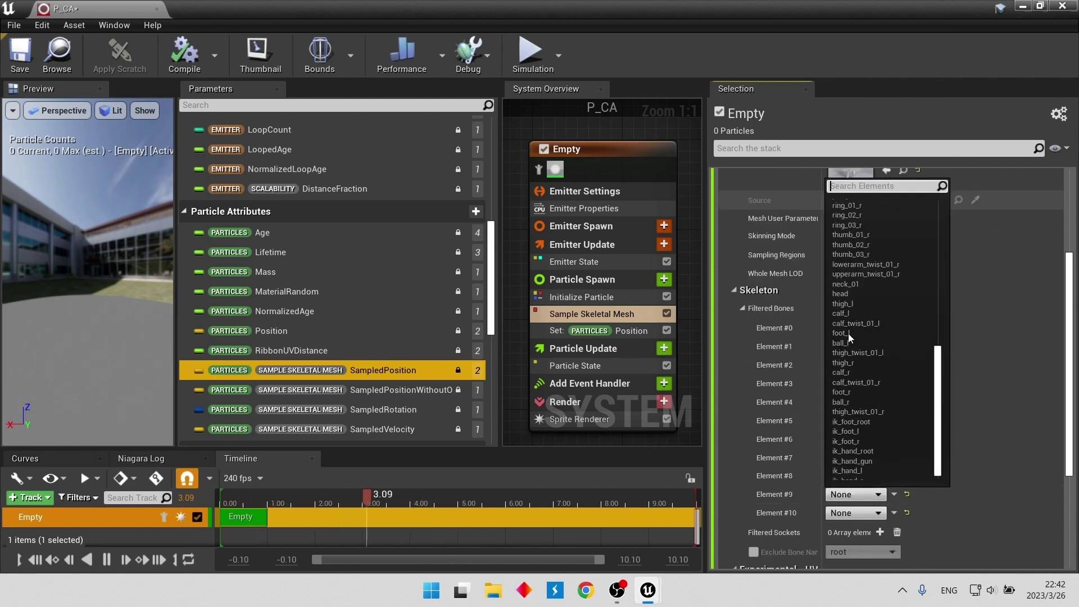
scroll(869, 430, "down", 3)
left_click(840, 390)
Set Bone Sampling Mode to Direct (Filtered Bones) and Bone/Socket Index to Return Exec Index
left_click(636, 346)
left_click(592, 313)
scroll(889, 436, "down", 5)
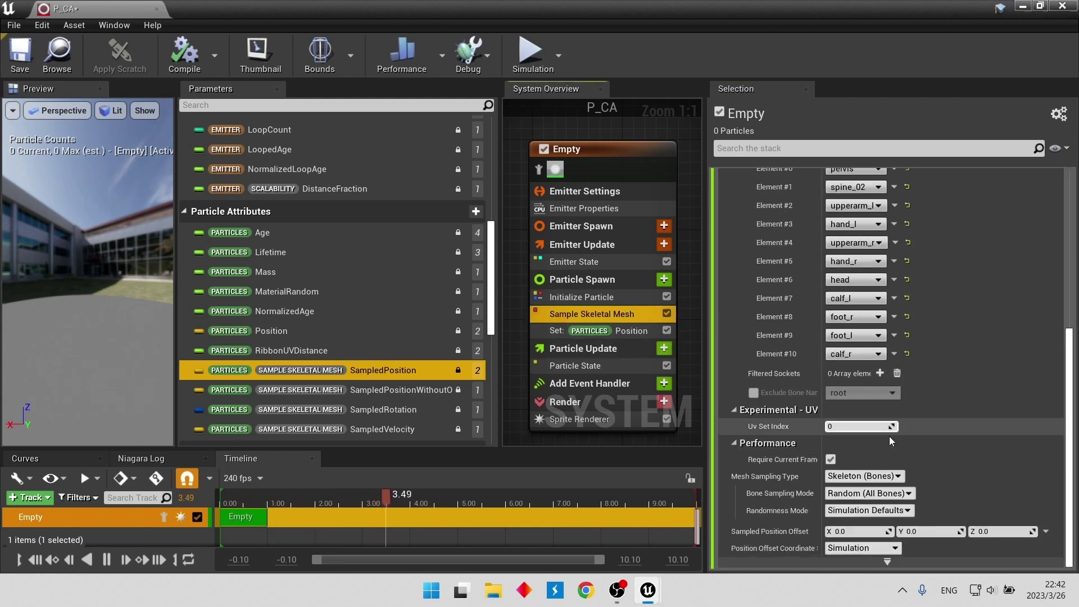
left_click(897, 493)
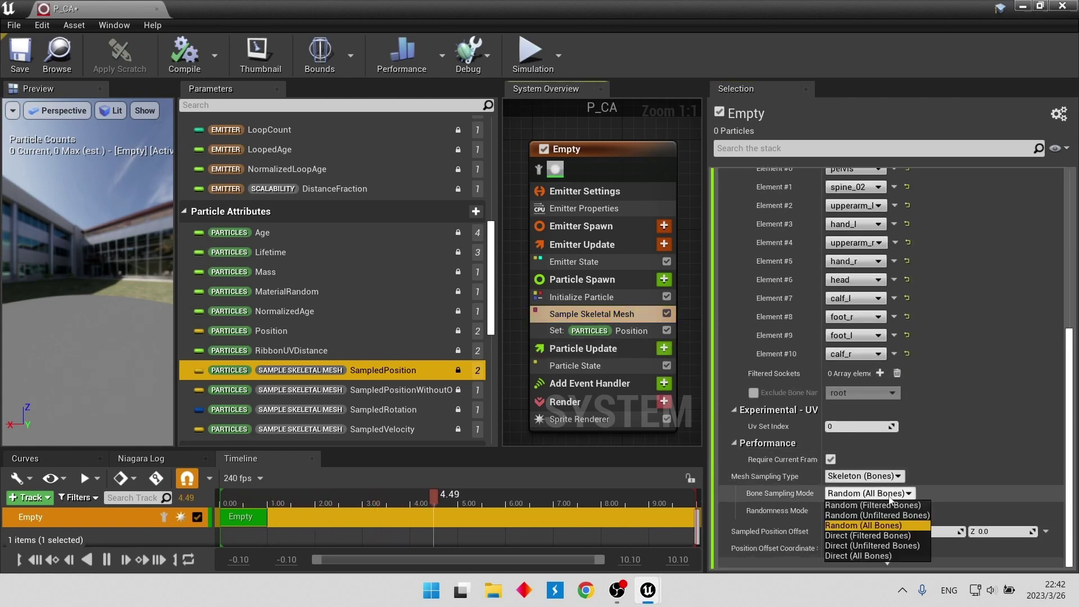
left_click(885, 538)
left_click(1045, 510)
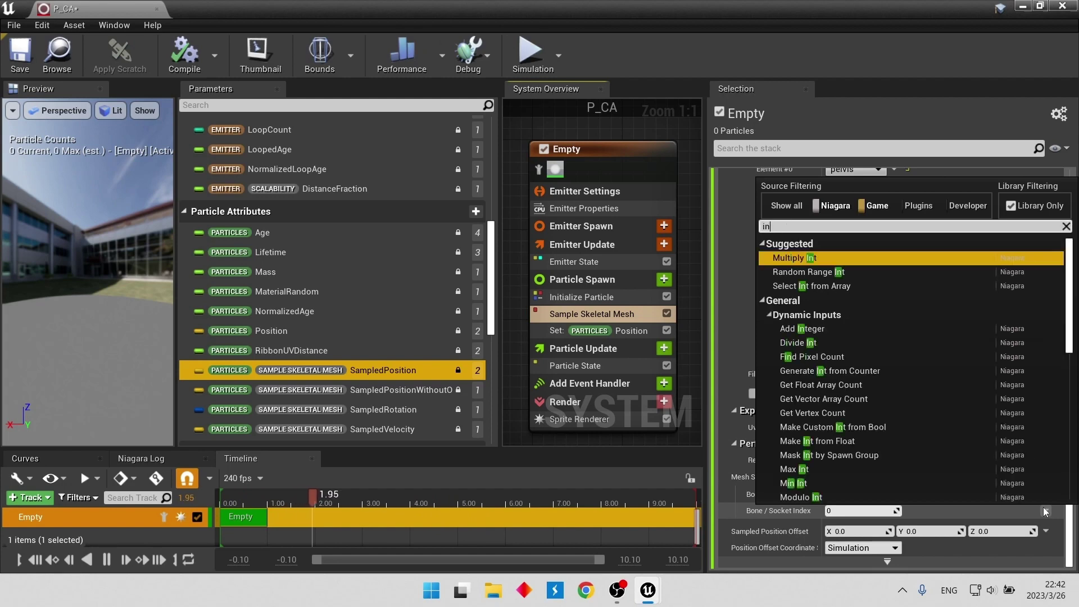
type("index")
key("Return")
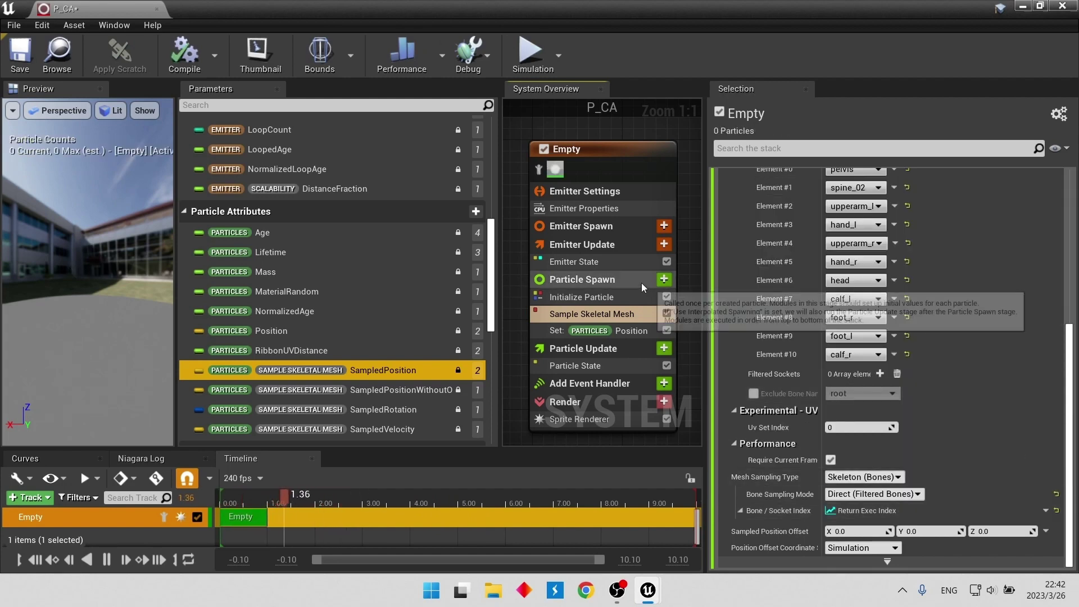
Add a Spawn Burst Instantaneous module to Emitter Update to burst 11 particles
left_click(665, 246)
left_click(772, 328)
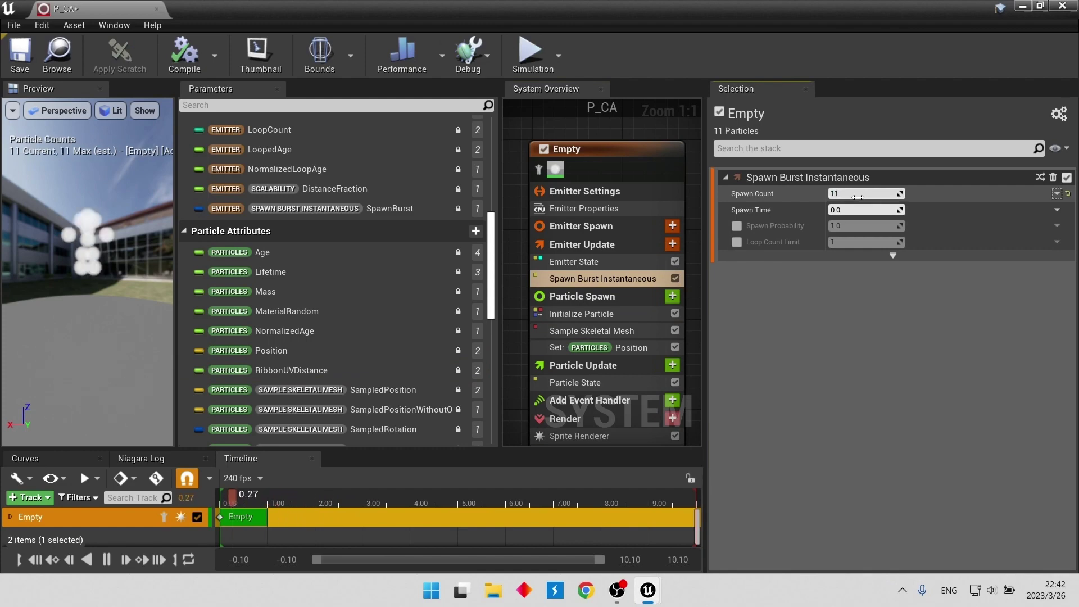
left_click(607, 326)
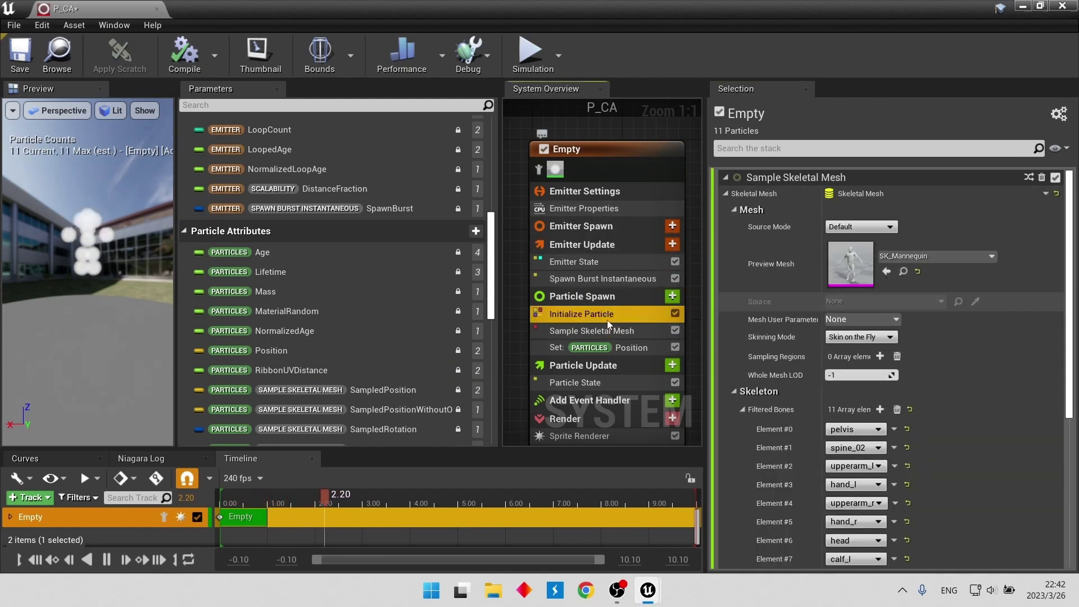
left_click(630, 332)
scroll(852, 405, "down", 2)
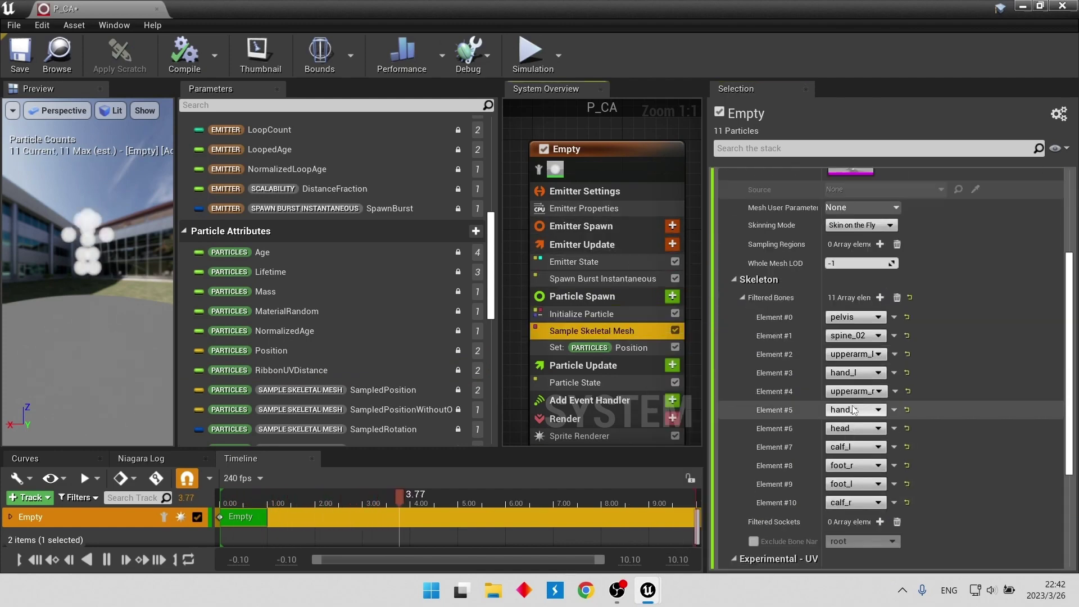
left_click(612, 279)
Set Initialize Particle's Sprite Size Mode to Uniform with size 10
left_click(619, 313)
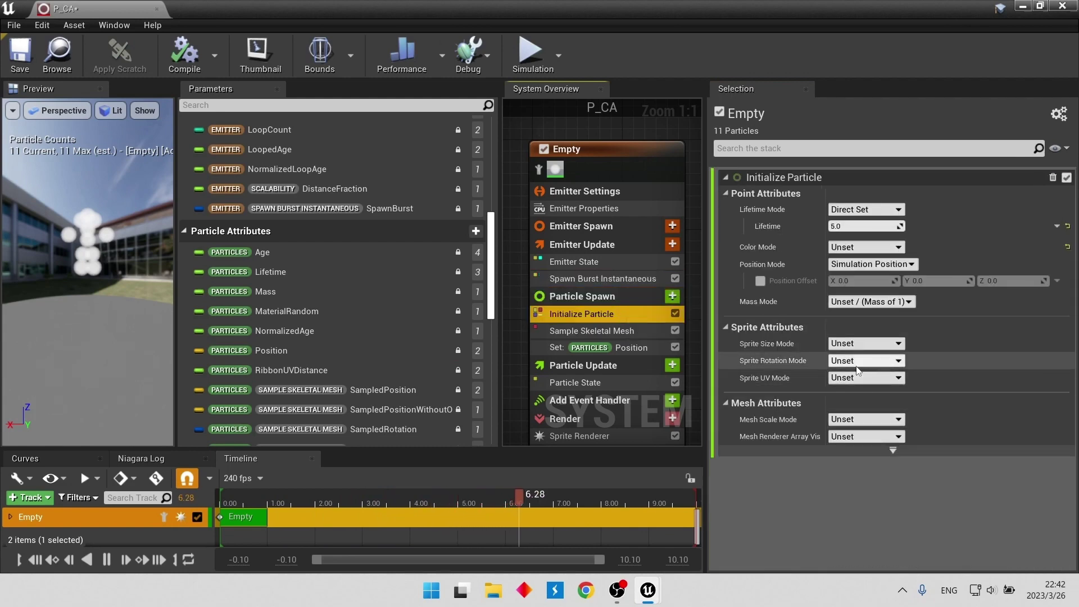
left_click(860, 344)
left_click(858, 369)
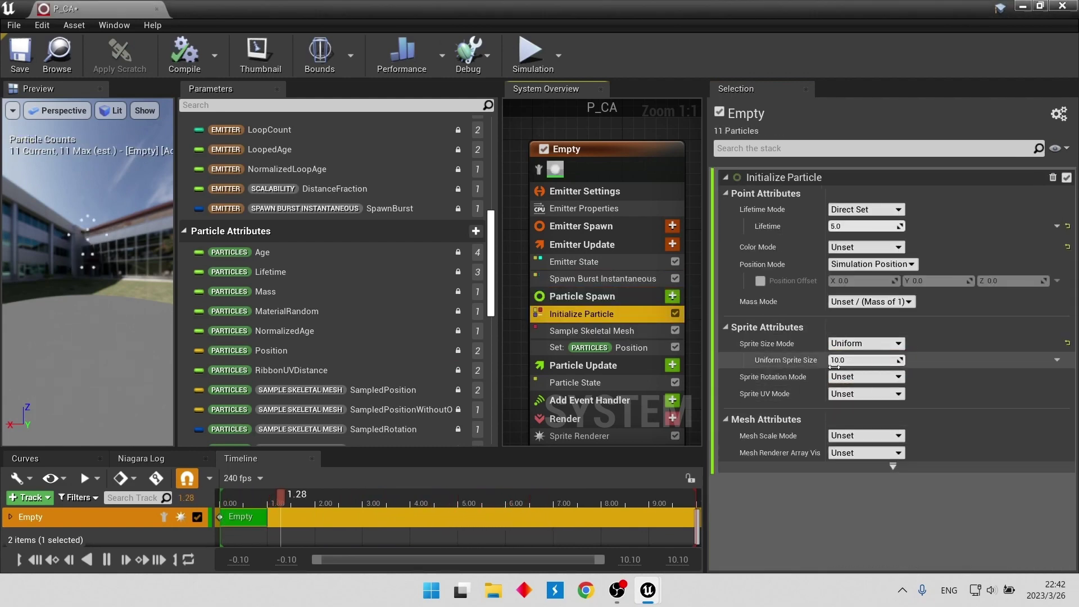
left_click(579, 343)
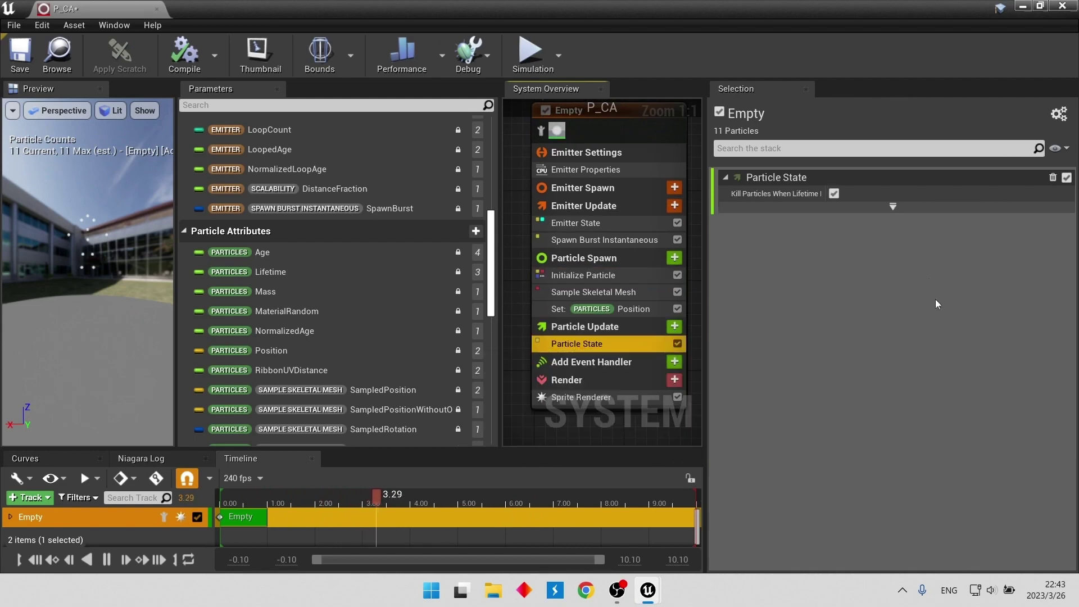
left_click(602, 240)
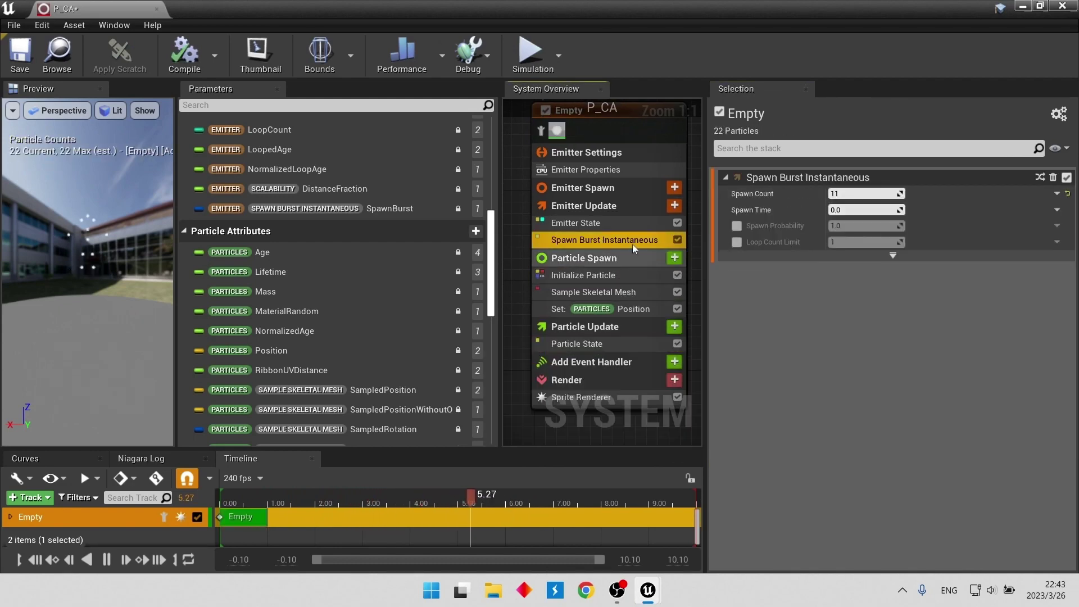
Set the emitter's Life Cycle Mode to Self and Loop Behavior to Once
left_click(595, 223)
left_click(866, 193)
left_click(858, 214)
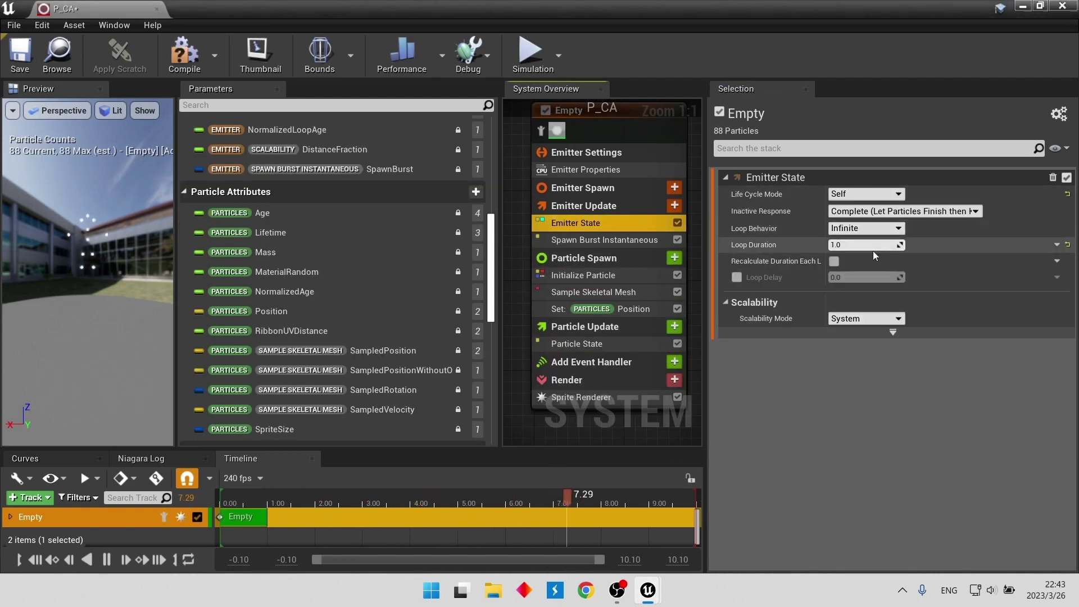
left_click(865, 227)
left_click(865, 248)
scroll(549, 288, "down", 2)
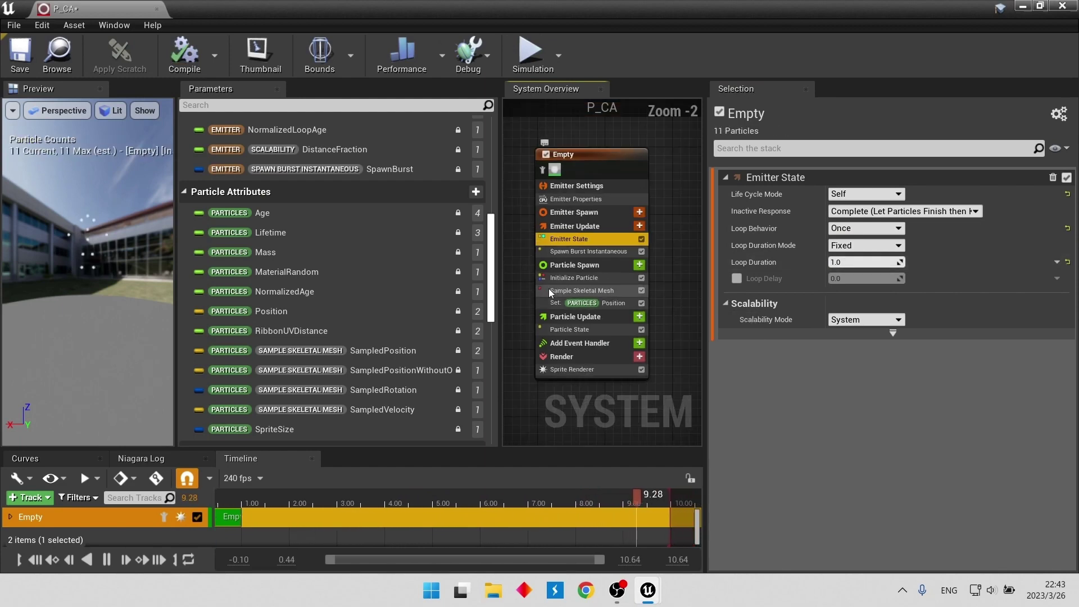
mouse_move(690, 217)
right_mouse_down()
mouse_move(616, 238)
mouse_move(588, 197)
right_mouse_up()
Add a second empty emitter to P_CA and save the system
right_click(582, 186)
mouse_move(614, 204)
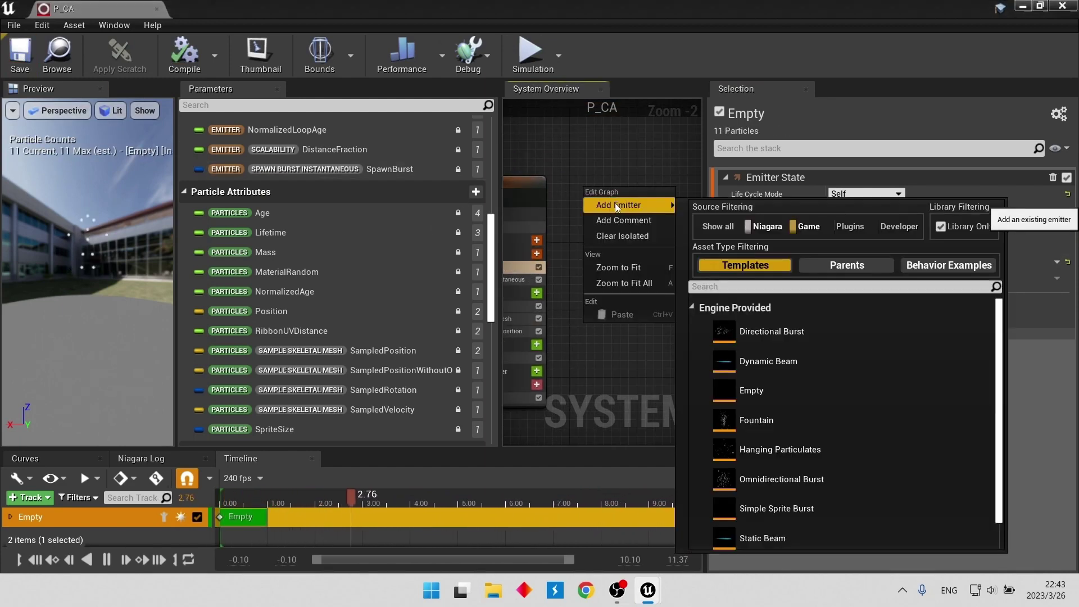
left_click(797, 399)
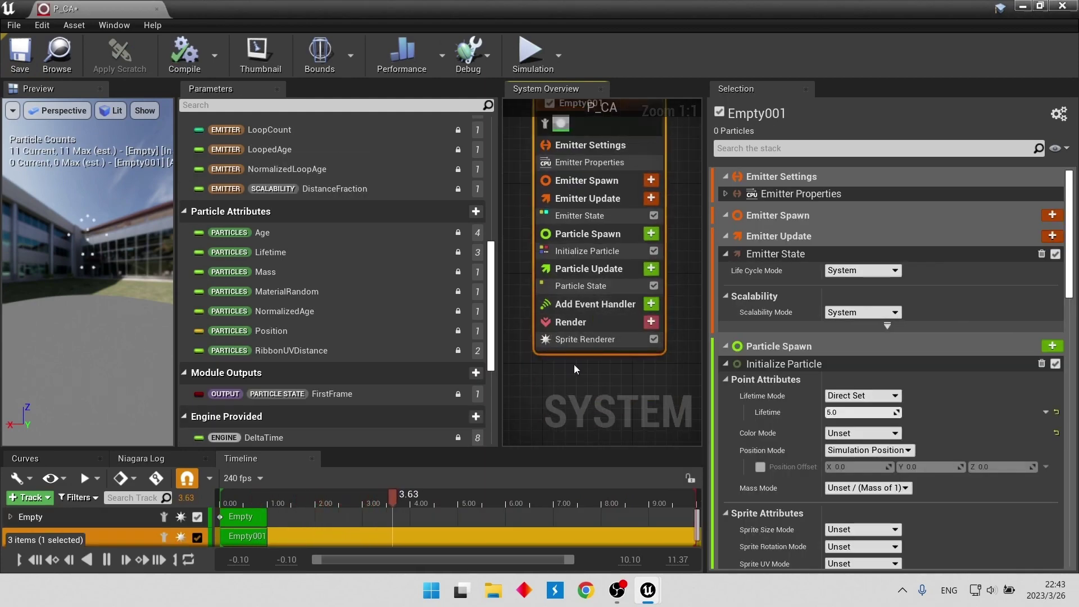
key("ctrl+s")
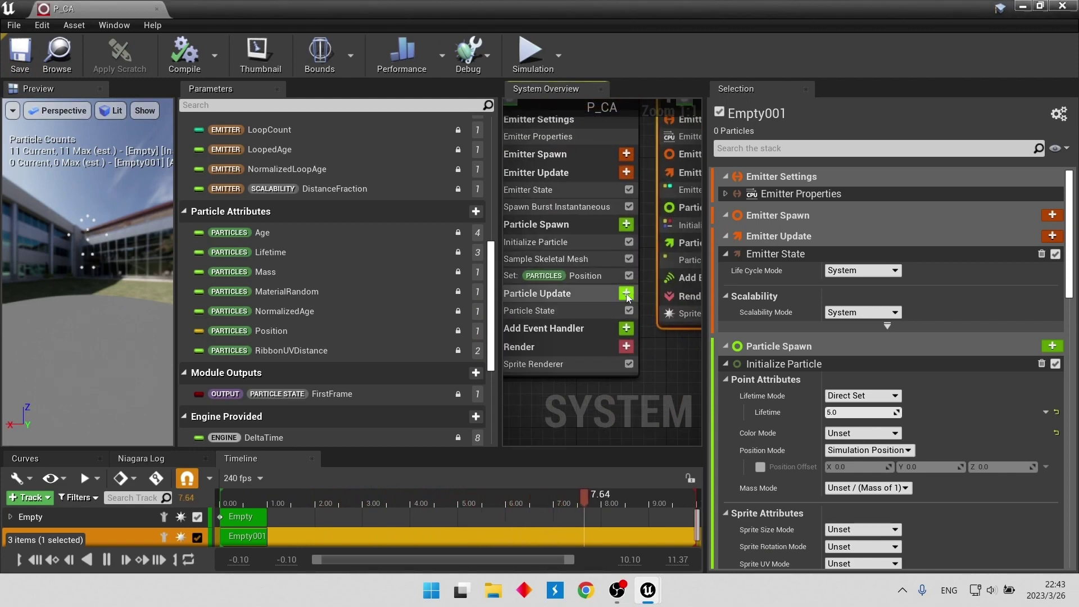
Add Generate Location Event to Empty's Particle Update and enable Requires Persistent IDs
left_click(626, 293)
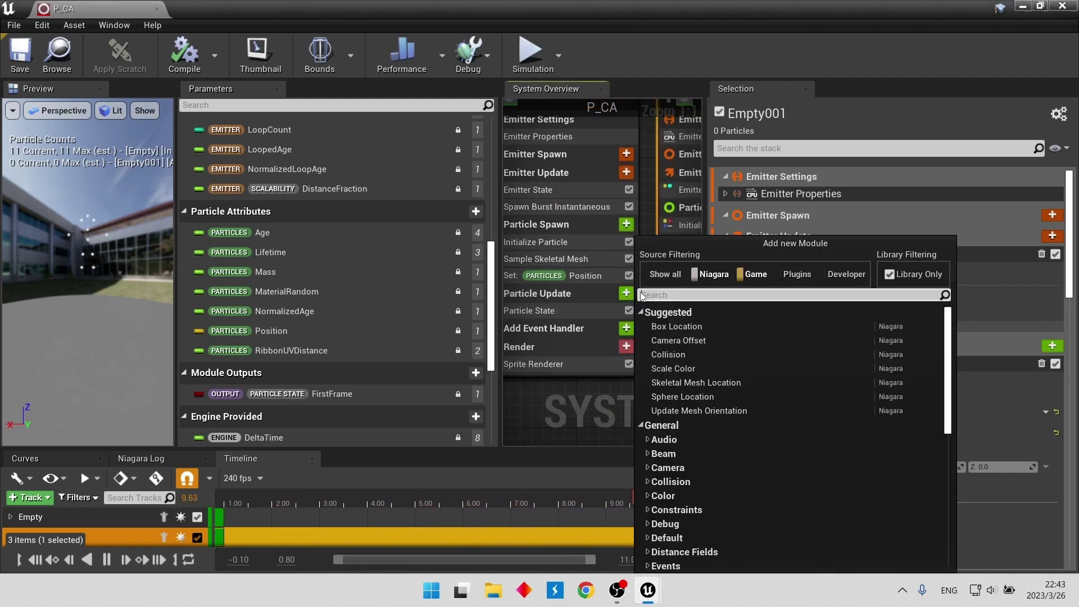
type("g")
key("BackSpace")
type("loca")
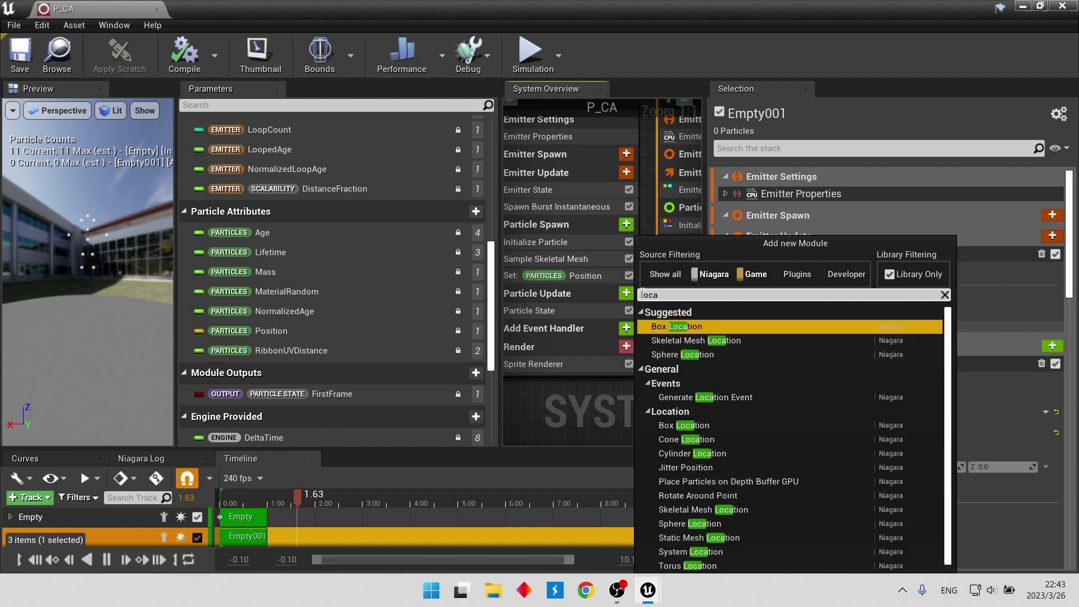
left_click(723, 396)
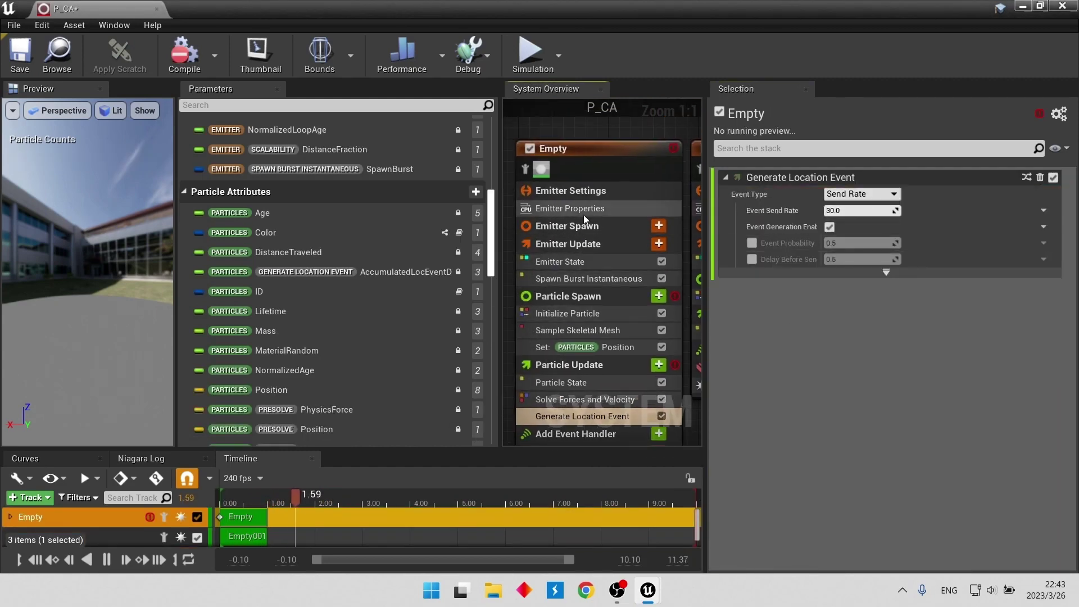
left_click(584, 214)
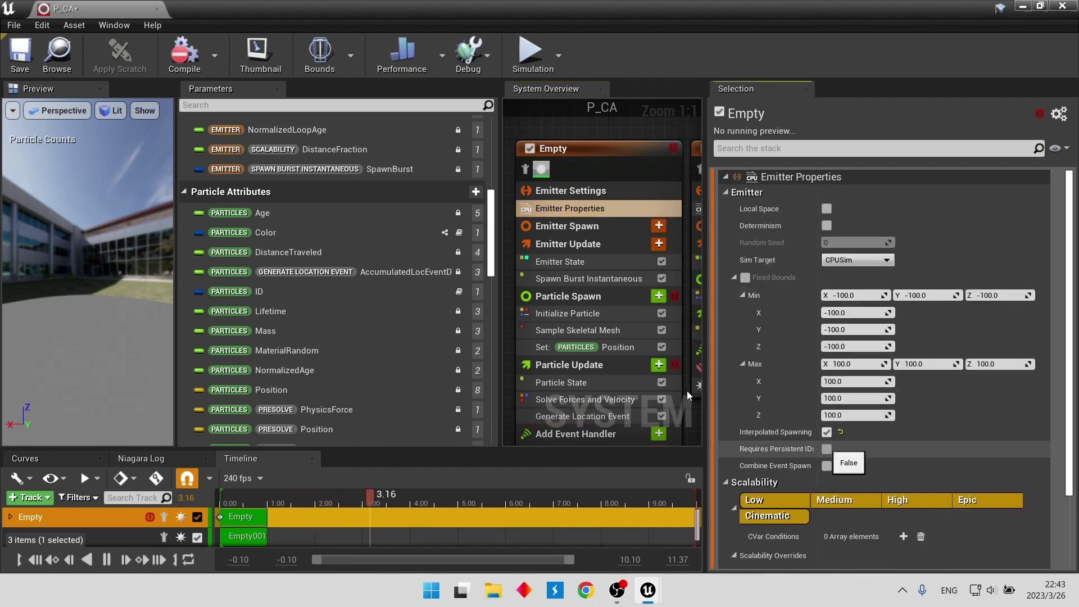
scroll(682, 391, "down", 5)
scroll(565, 395, "up", 3)
scroll(635, 309, "up", 2)
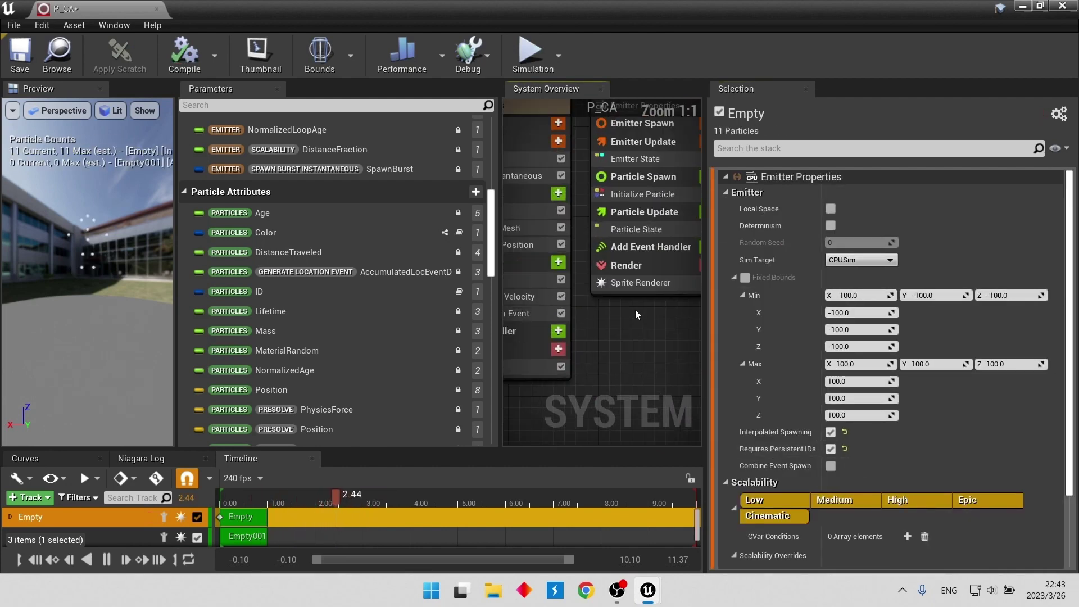
left_click(598, 339)
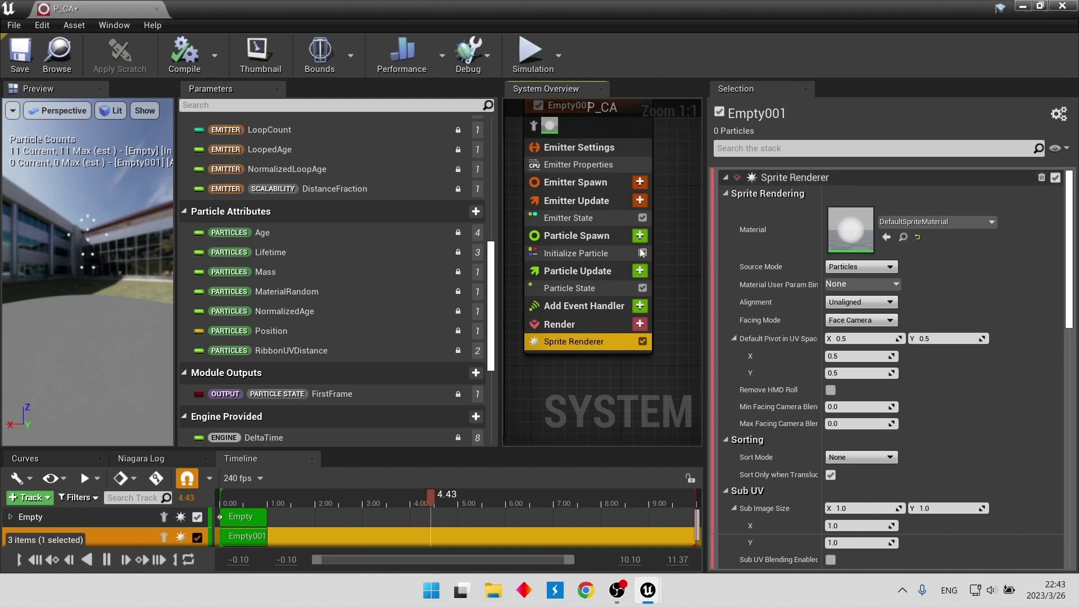
Replace Empty001's Sprite Renderer with a Ribbon Renderer
left_click(1041, 177)
left_click(640, 316)
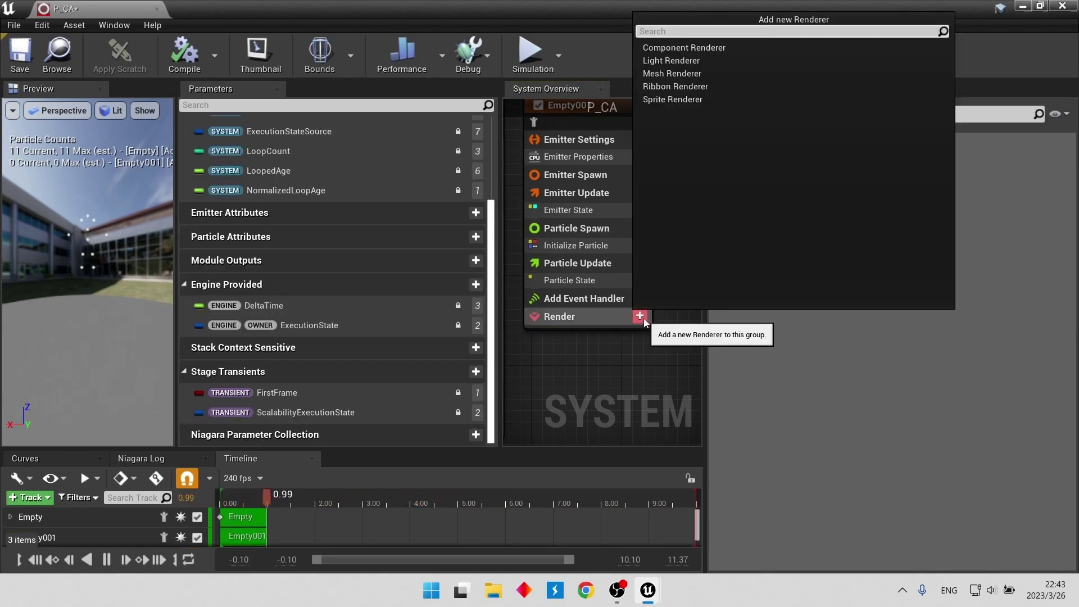
type("ribb")
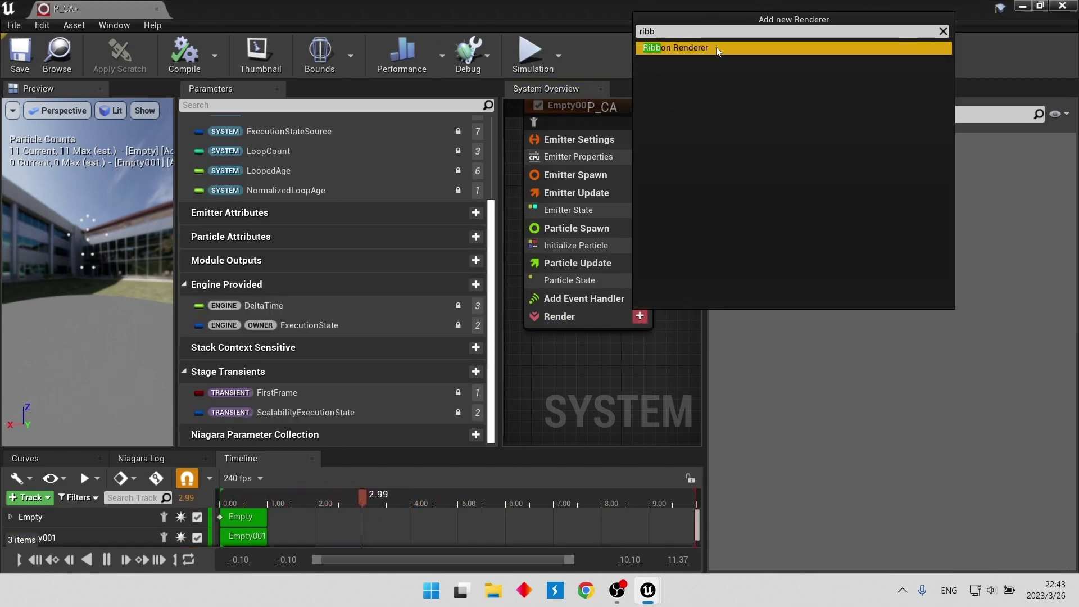
key("Return")
Assign the M_CA material to the ribbon renderer and save P_CA
left_click(900, 225)
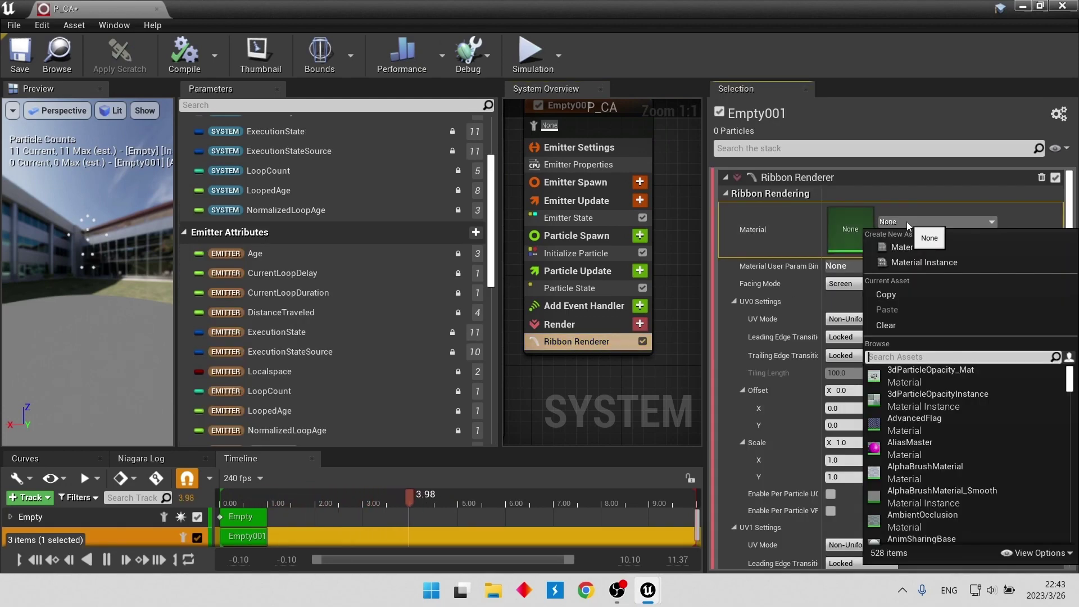
left_click(1023, 5)
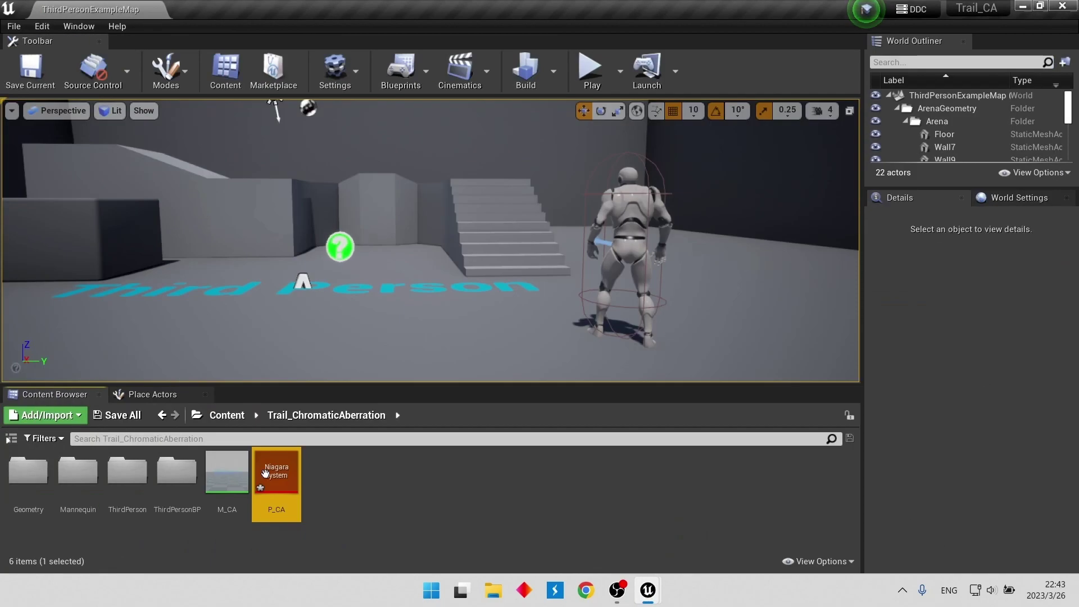
left_click(227, 475)
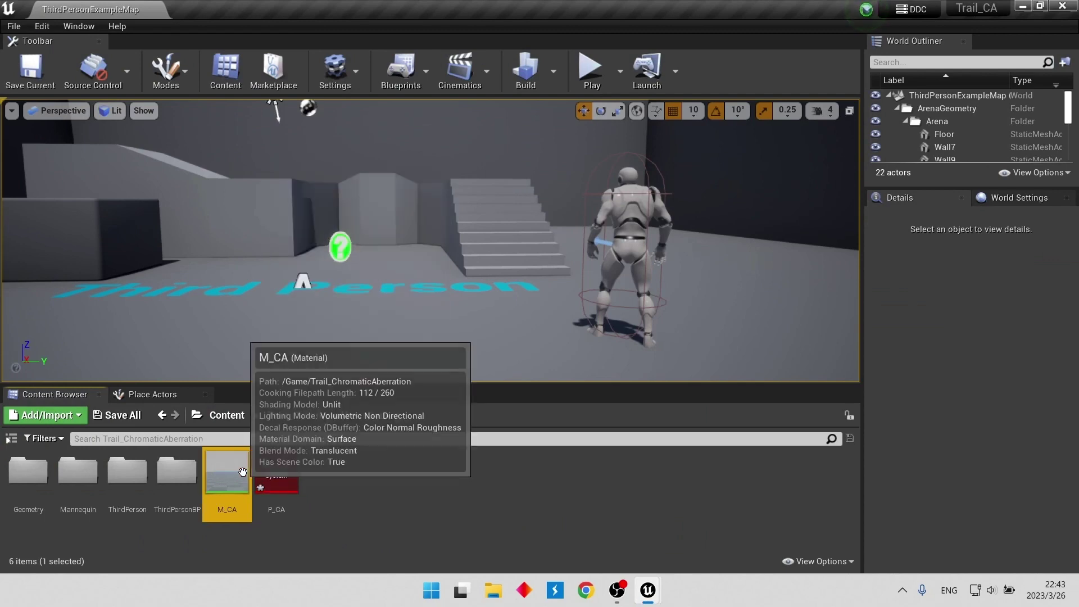
left_click(648, 597)
left_click(886, 237)
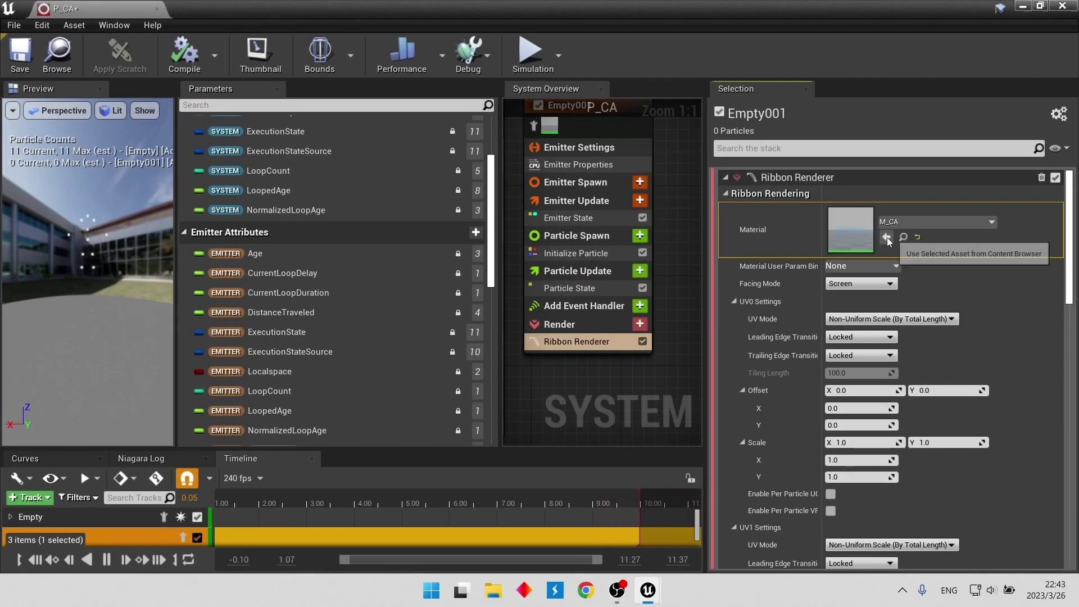
left_click(7, 58)
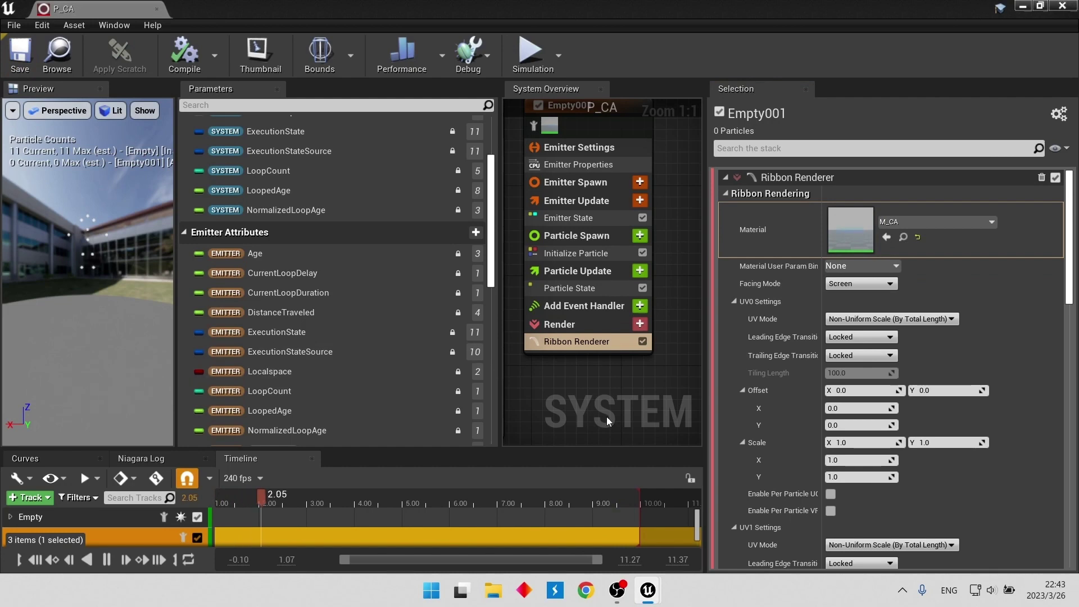
Add an Event Handler to Empty001 running on Spawned Particles from Empty's LocationEvent
left_click(646, 308)
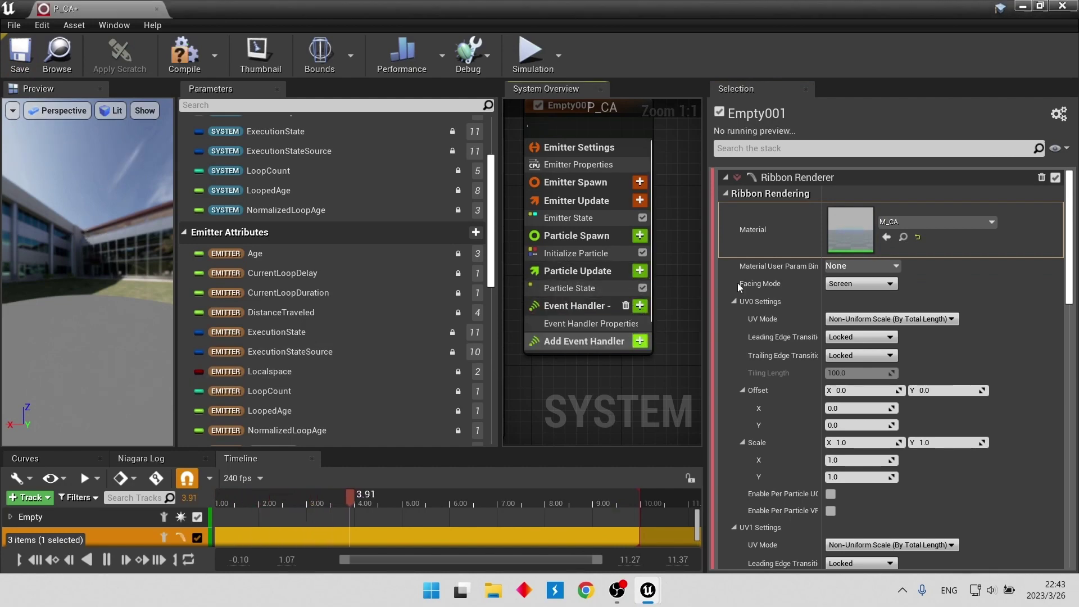
left_click(595, 322)
left_click(870, 211)
left_click(858, 230)
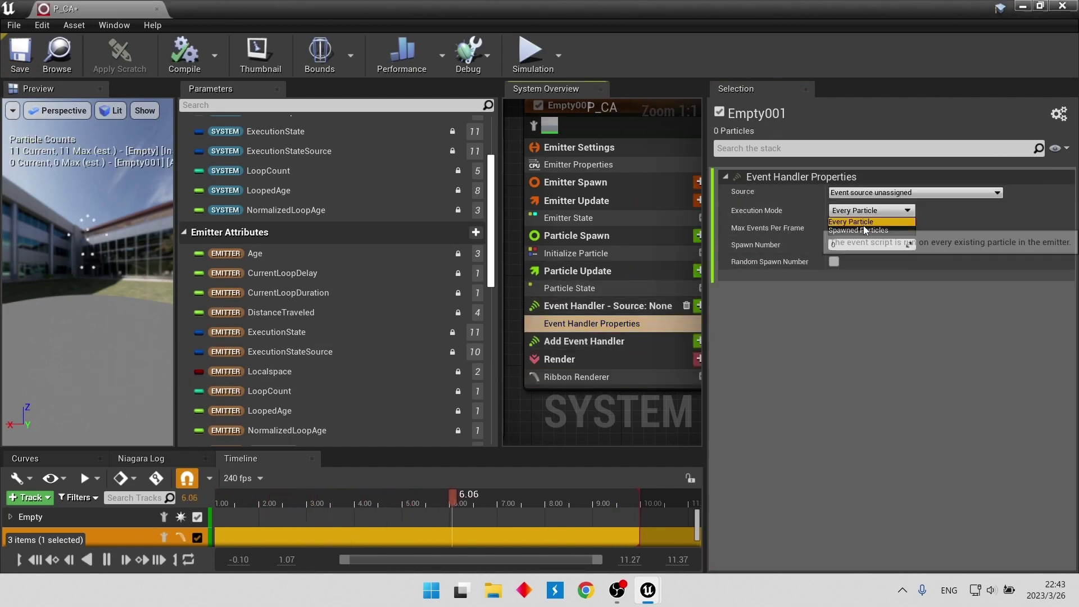
left_click(911, 193)
left_click(864, 236)
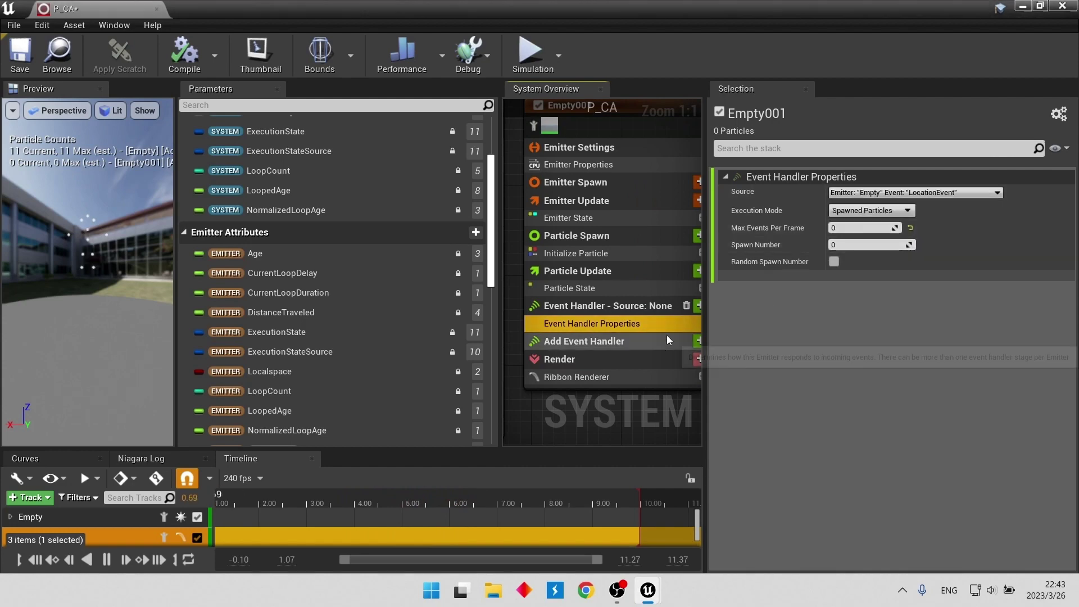
Add Receive Location Event to the handler, spawning 5 per event, and save P_CA
left_click(672, 296)
type("rec")
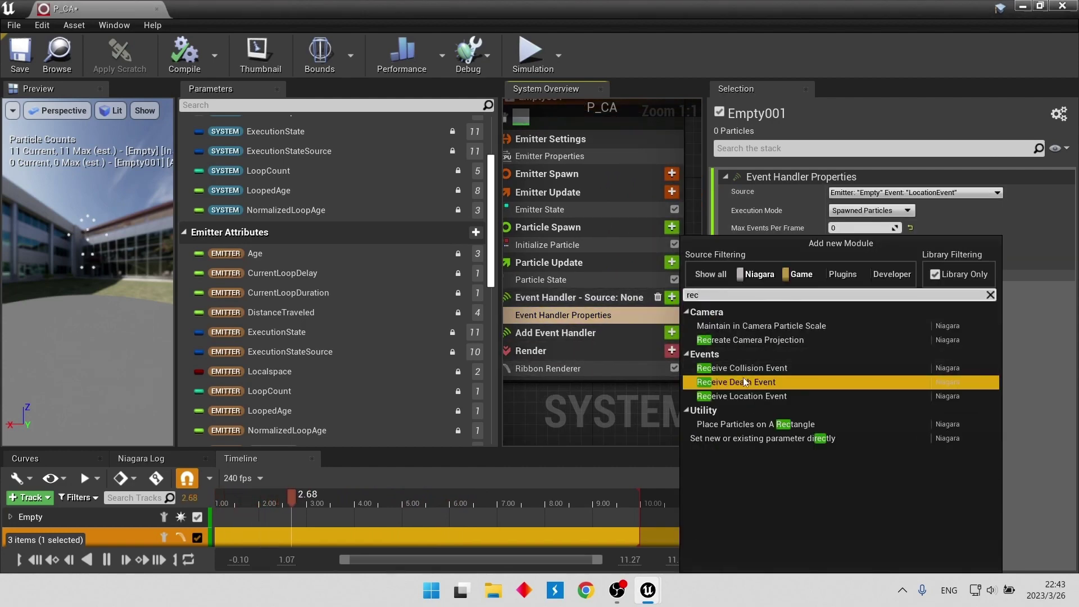
left_click(756, 397)
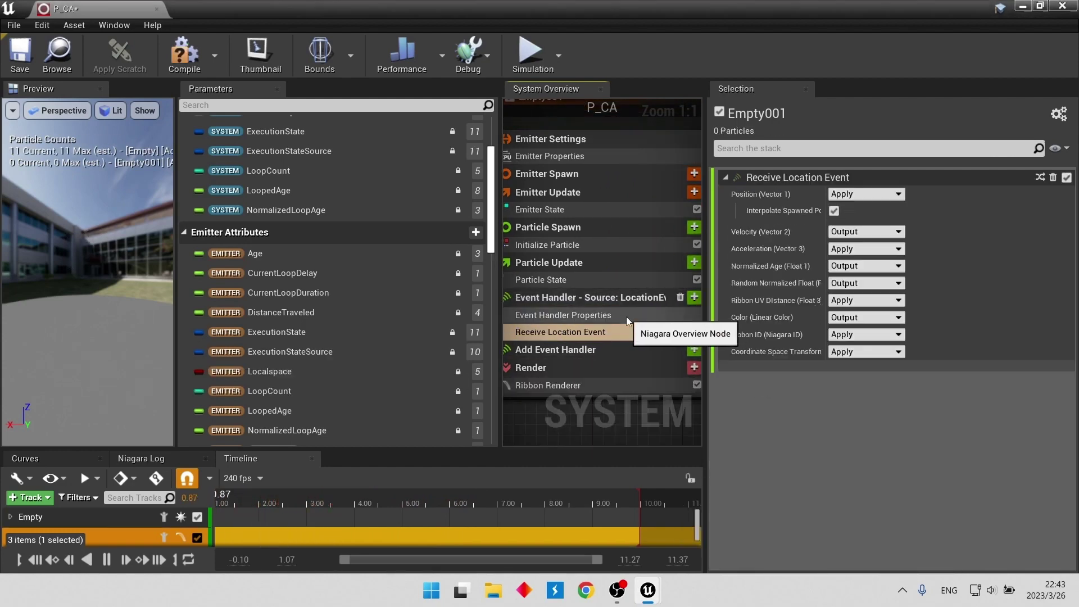
left_click(626, 315)
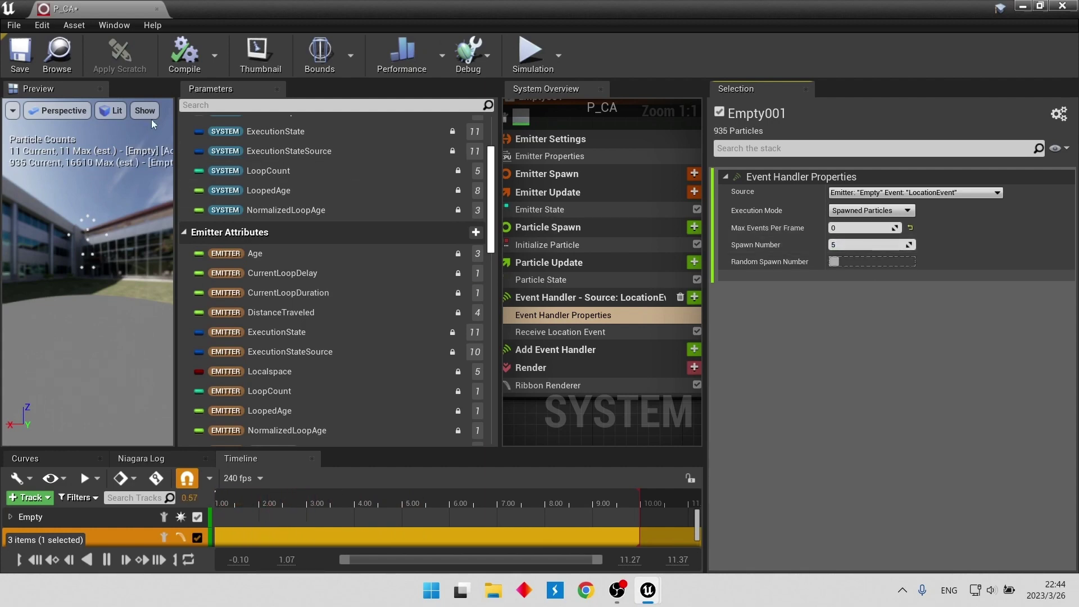
left_click(18, 69)
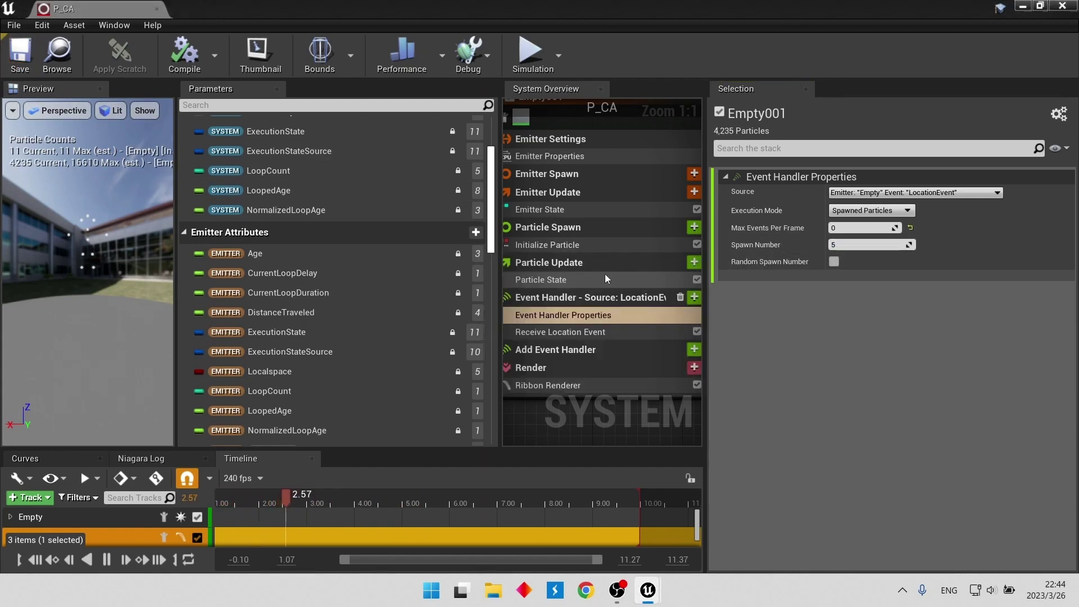
scroll(604, 274, "down", 2)
right_click_drag(589, 373, 666, 341)
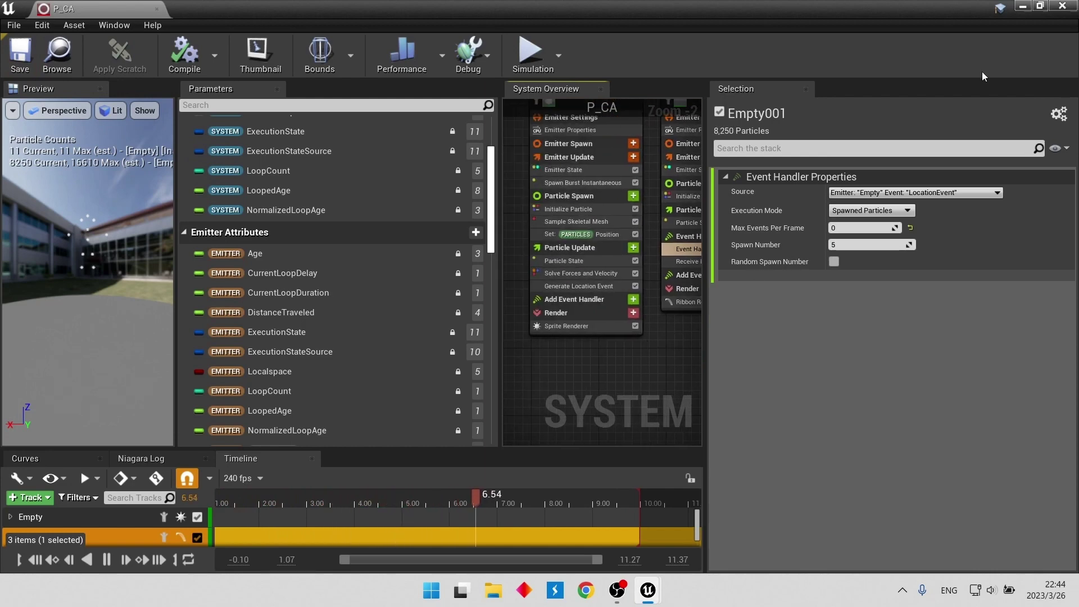
left_click(1022, 7)
Add a P_CA Niagara particle component to the ThirdPersonCharacter Blueprint
double_click(527, 306)
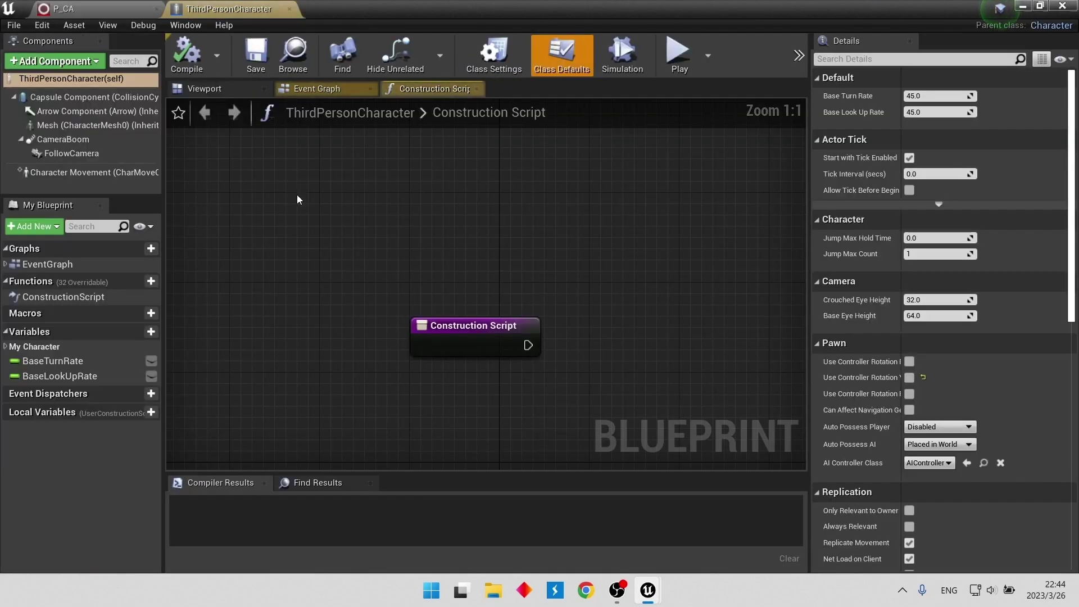
left_click(83, 62)
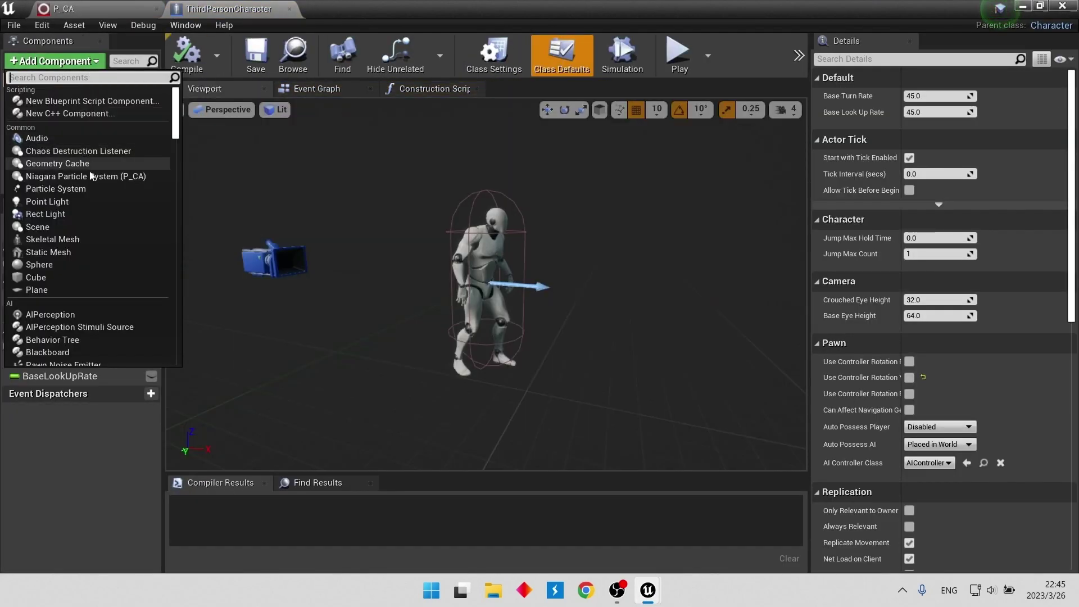
left_click(92, 176)
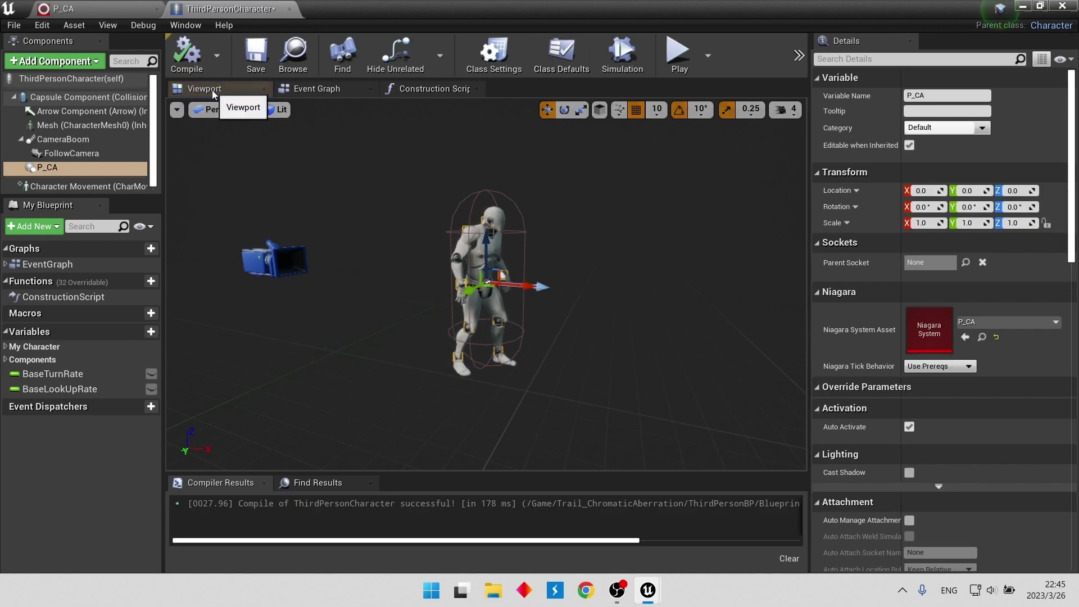
left_click(1062, 5)
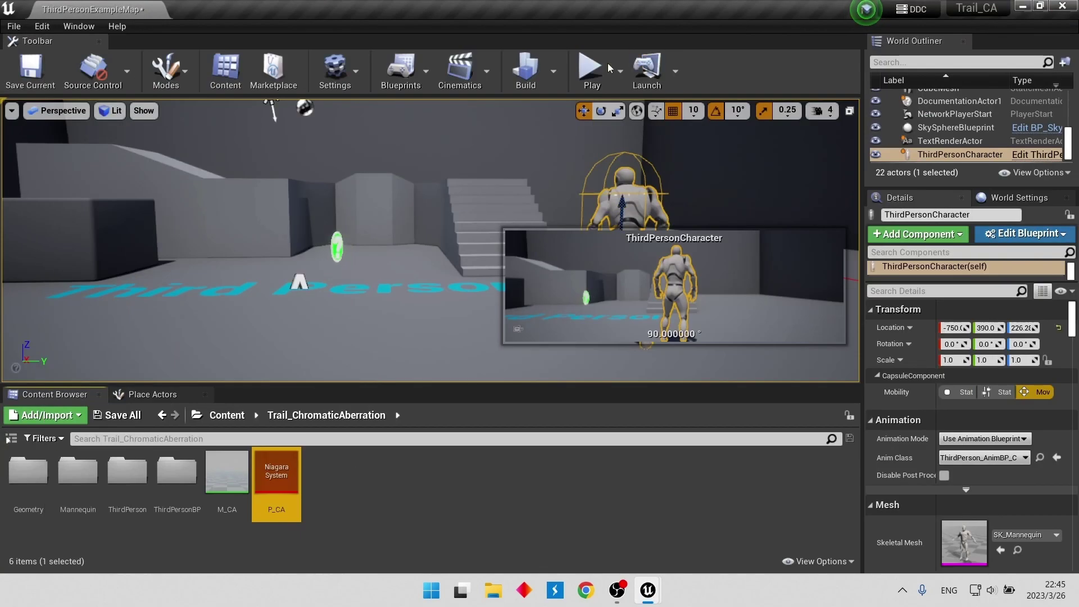
Play-test the level, running the character forward, then stop the session
left_click(608, 63)
key("w")
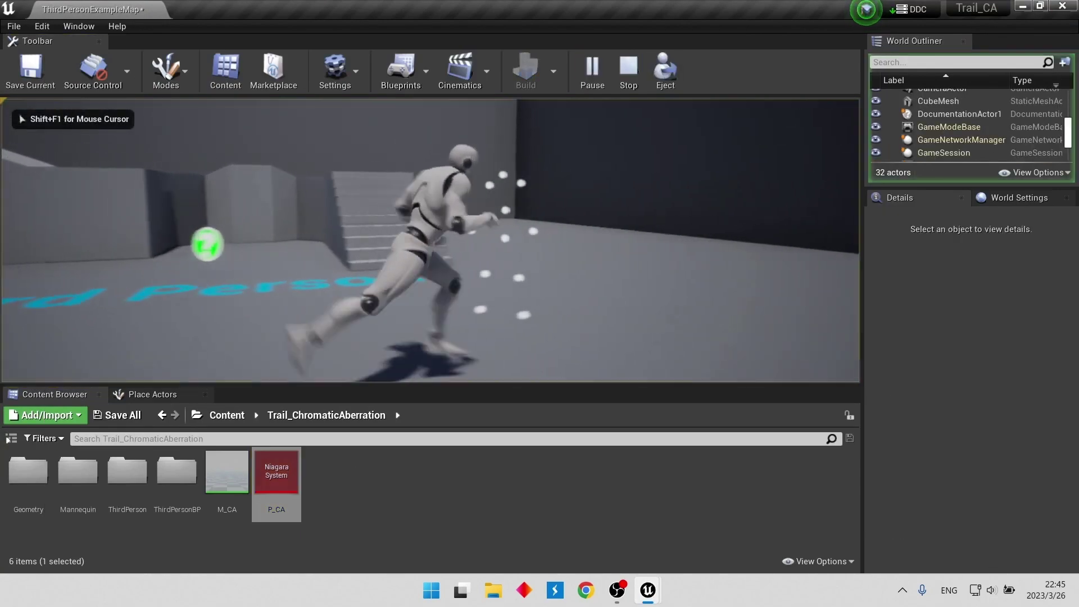
key("Escape")
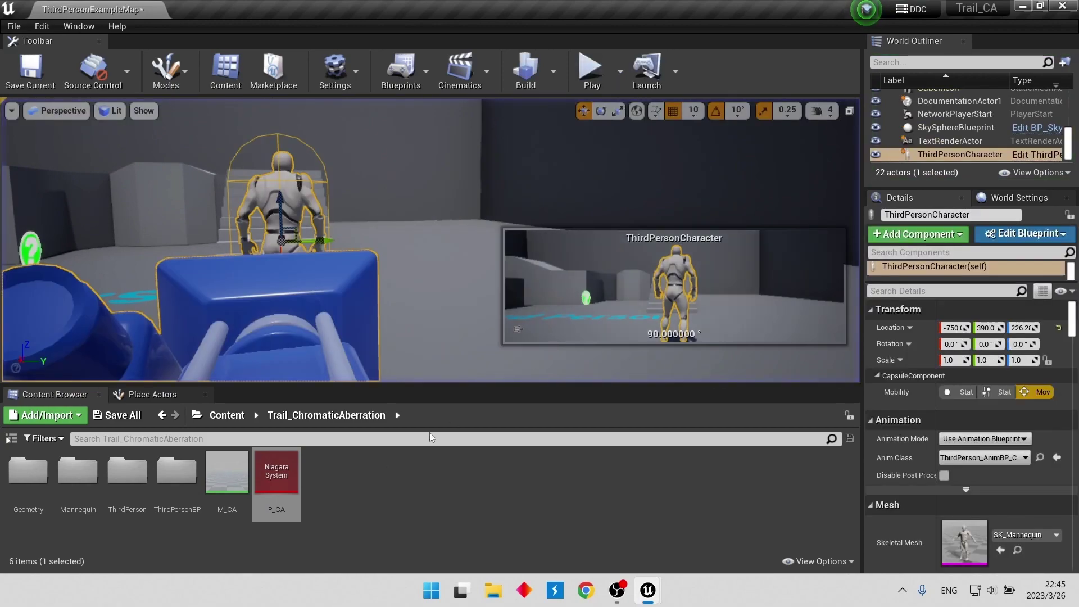
Move P_CA's Sample Skeletal Mesh module into Particle Update and inspect Set Position
double_click(272, 492)
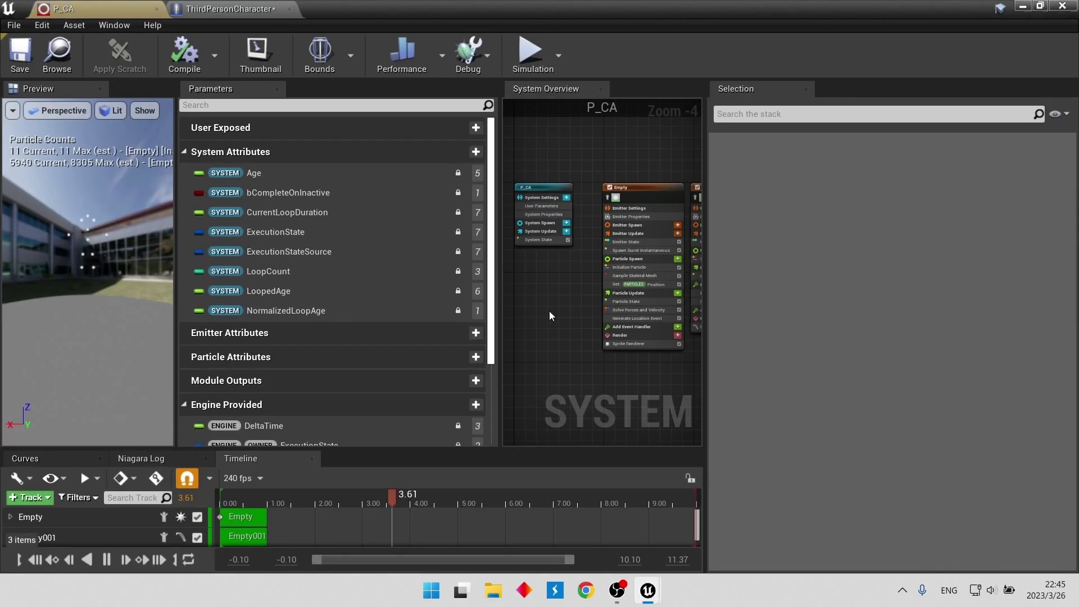
left_click(604, 239)
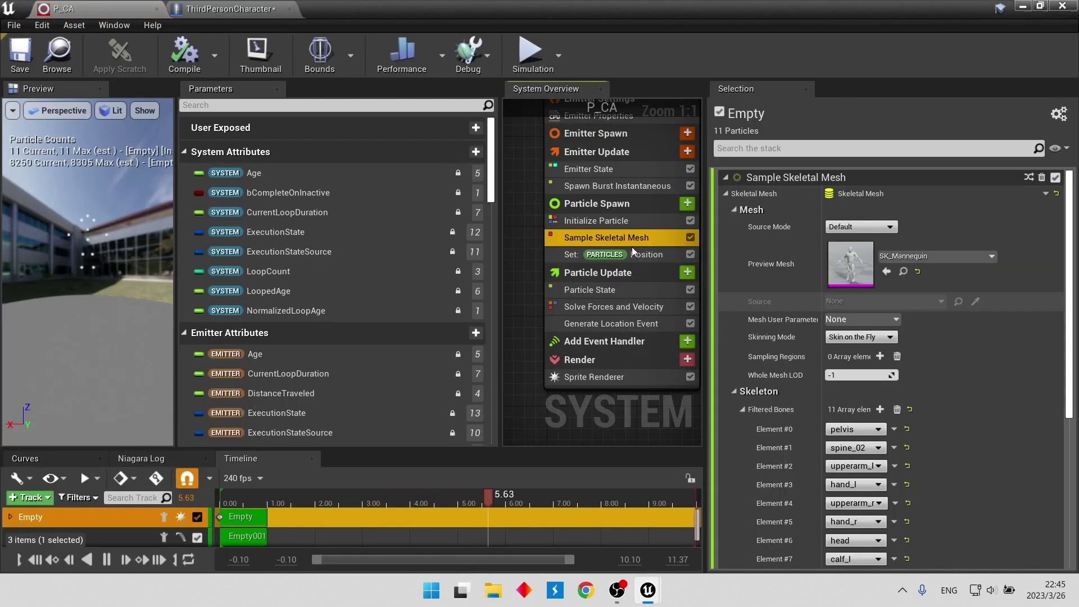
left_click_drag(628, 307, 635, 301)
left_click(643, 238)
Save P_CA and play-test the level, then stop the session
left_click(26, 66)
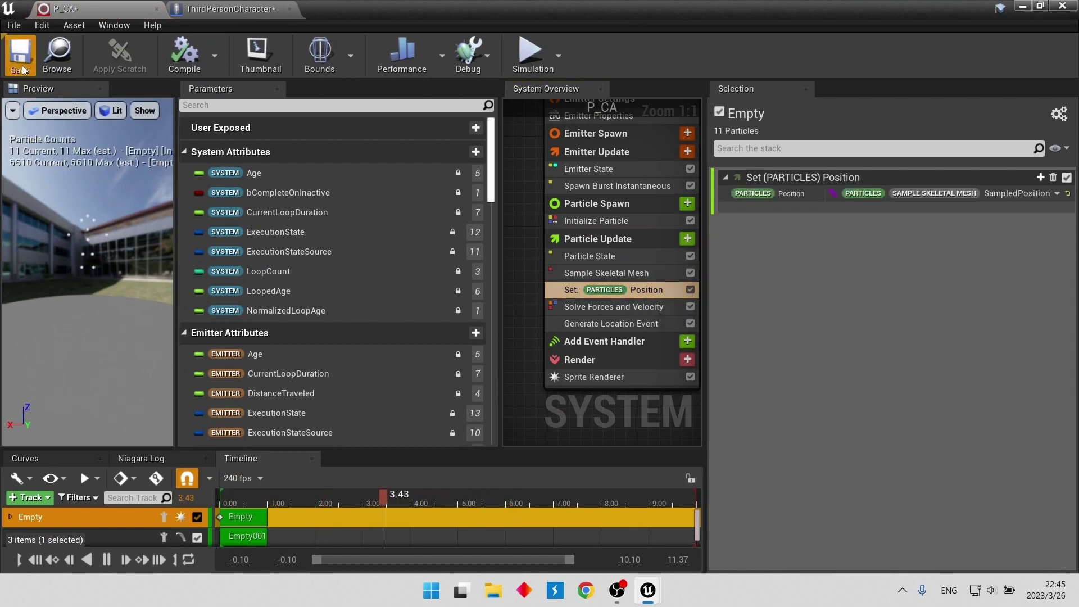
left_click(1020, 8)
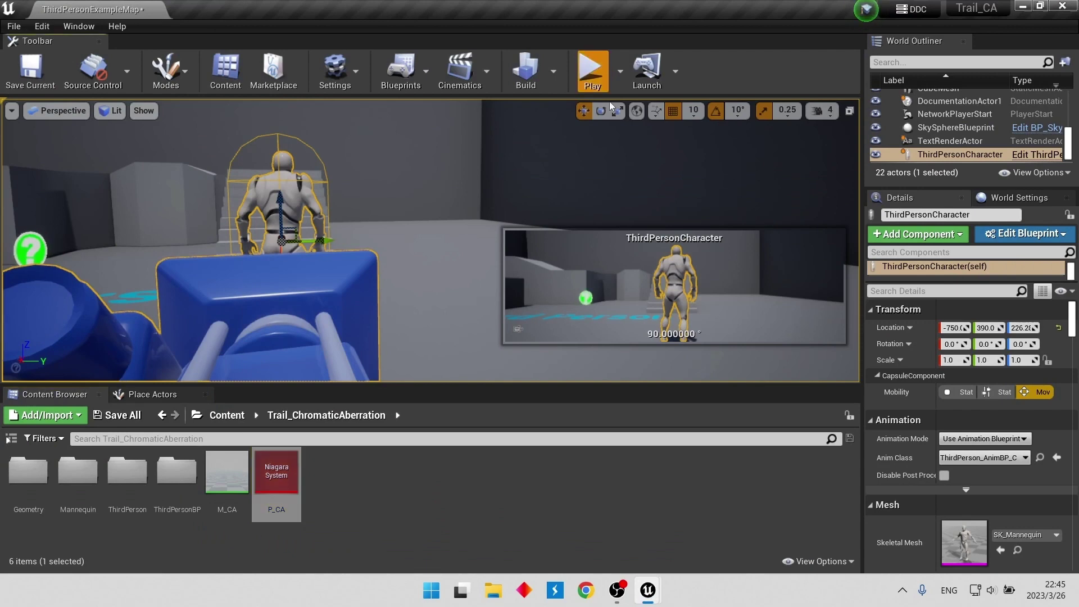
left_click(592, 70)
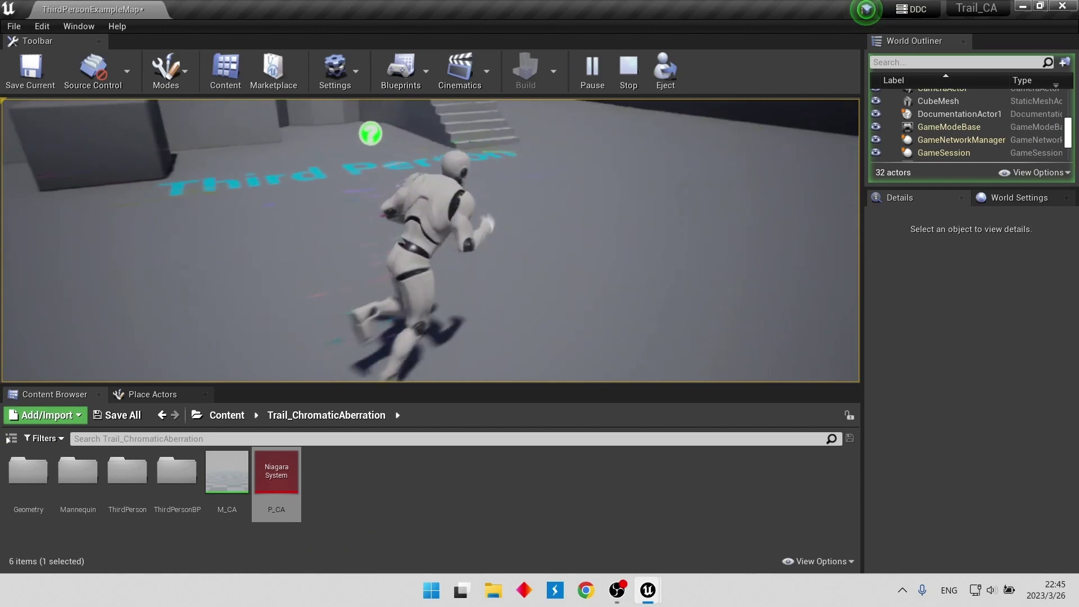
key("Escape")
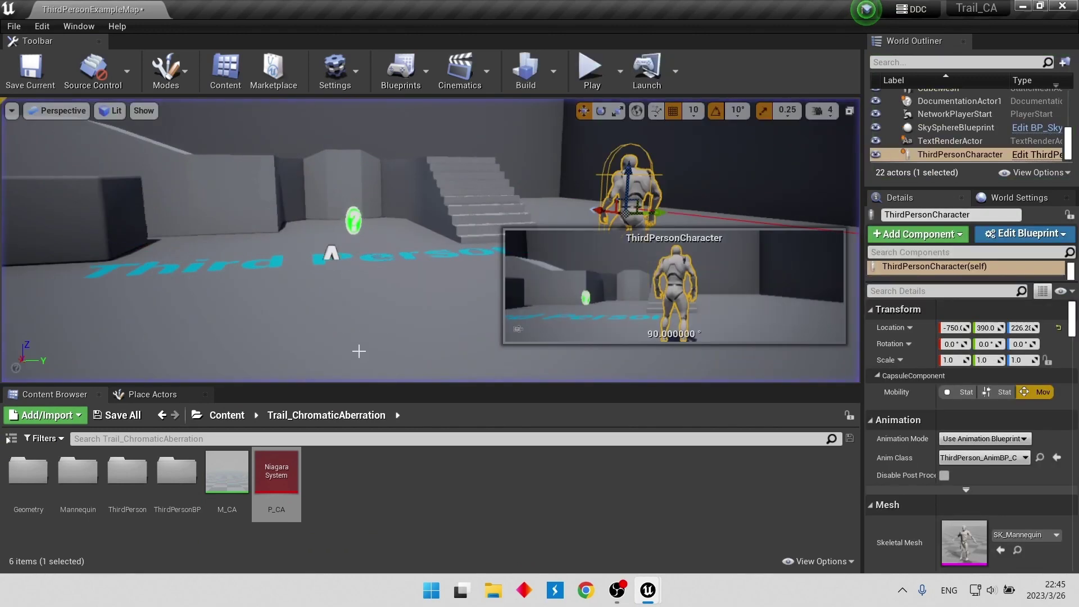
Add an Initialize Ribbon module to Empty001's Particle Spawn in P_CA
double_click(277, 475)
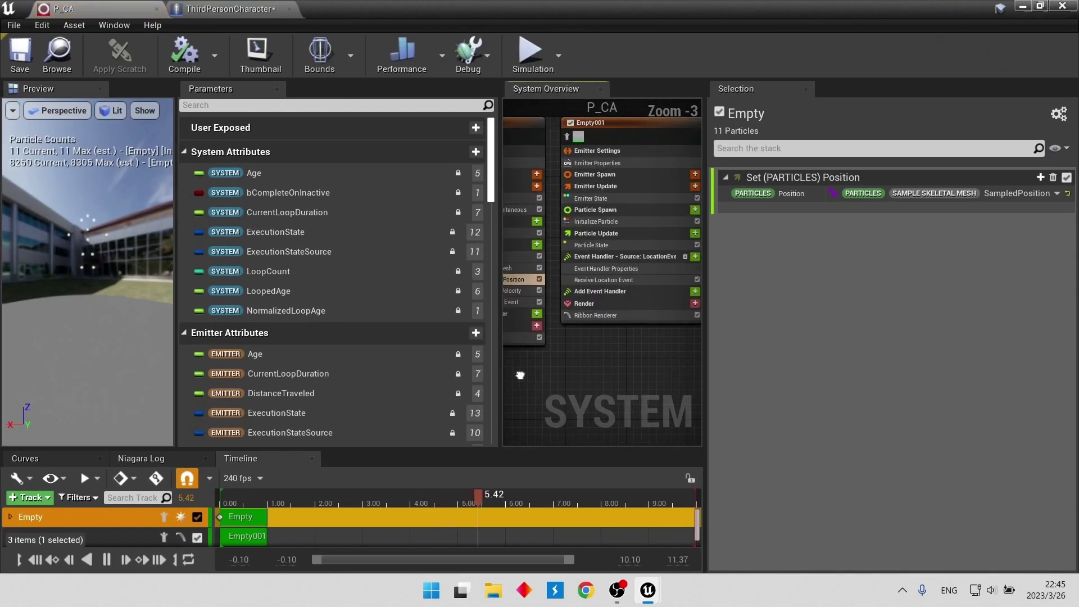
left_click(673, 205)
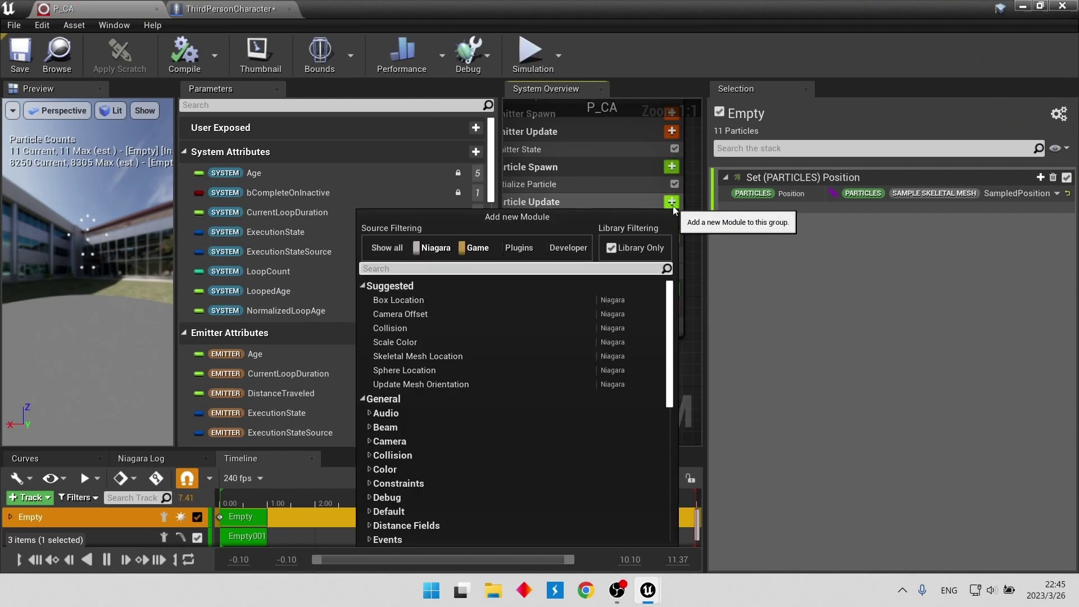
type("ini")
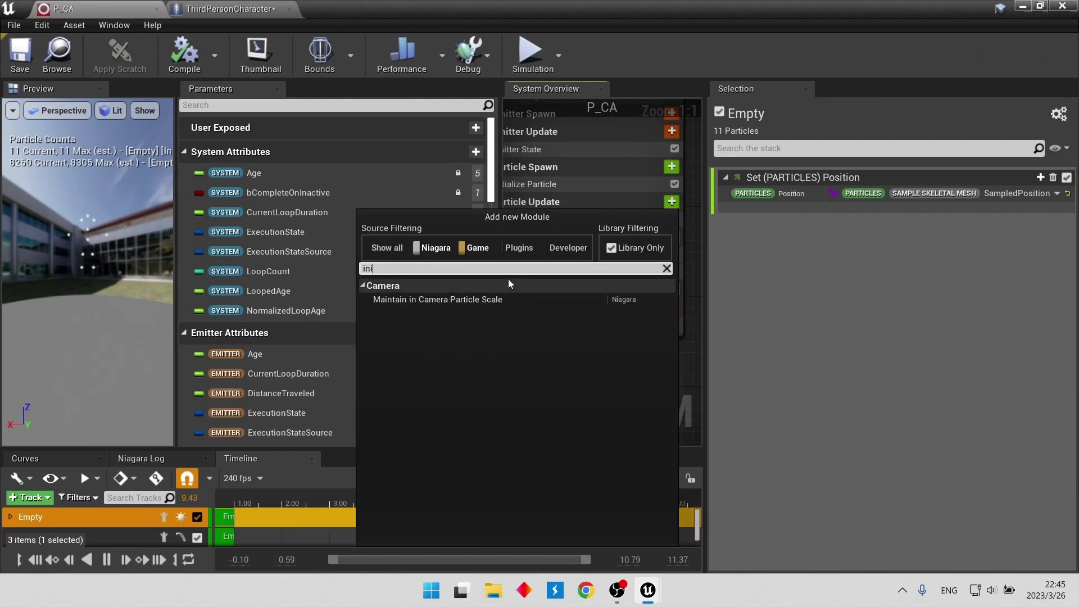
left_click(602, 184)
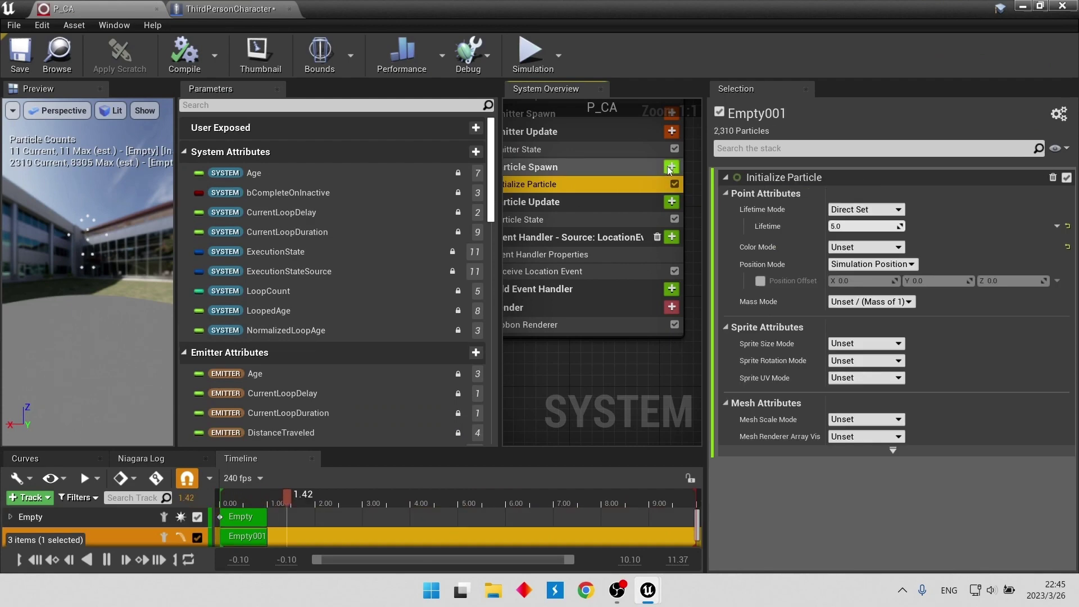
left_click(670, 168)
type("ini")
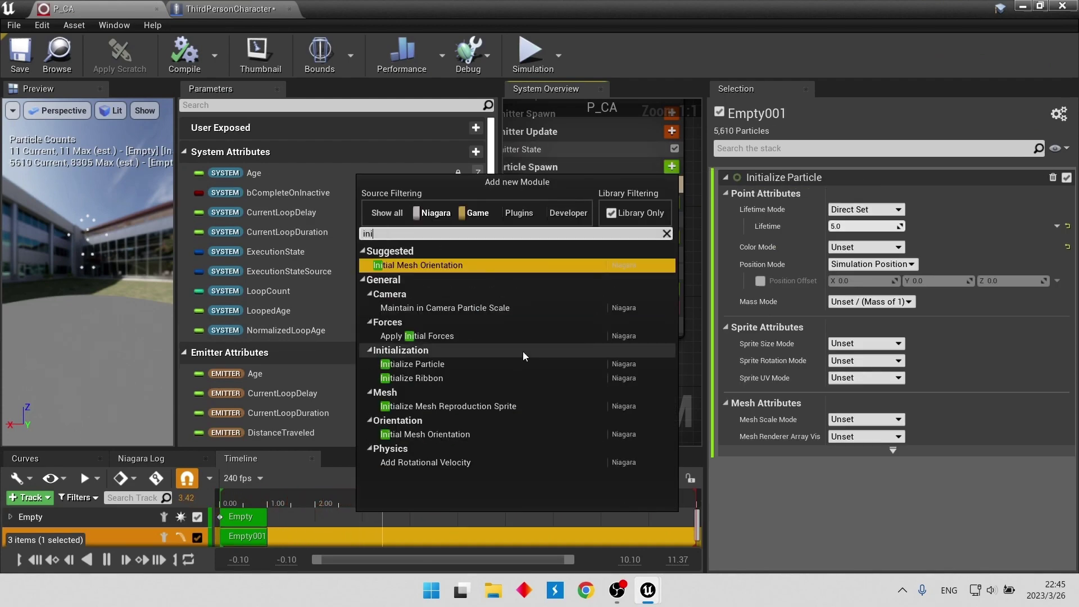
left_click(463, 378)
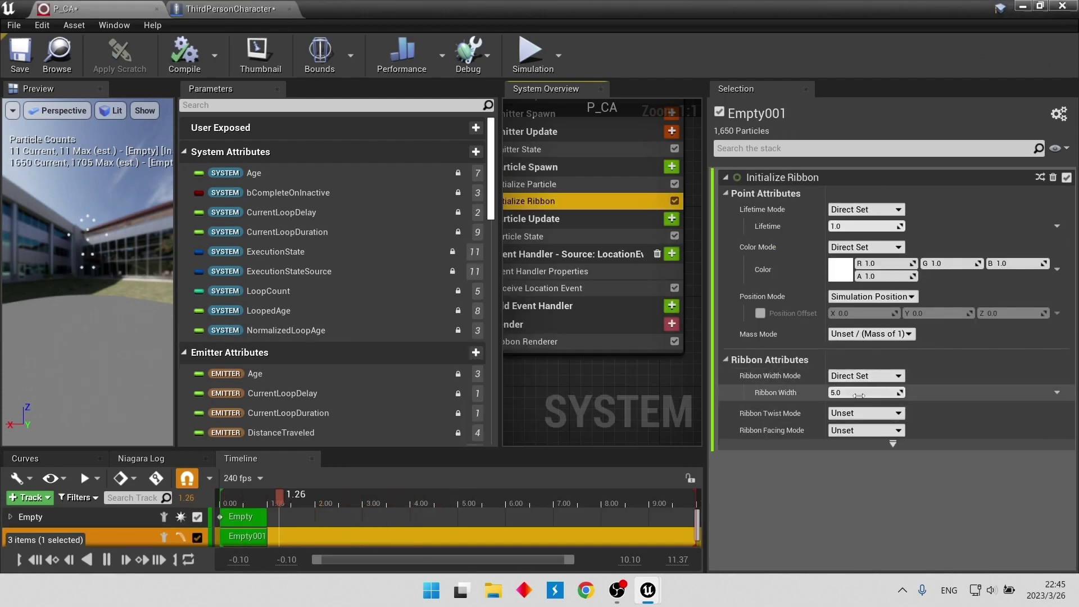
Play-test the ribbon, then begin changing Ribbon Width from 5.0 to 2
left_click(1040, 5)
left_click(592, 68)
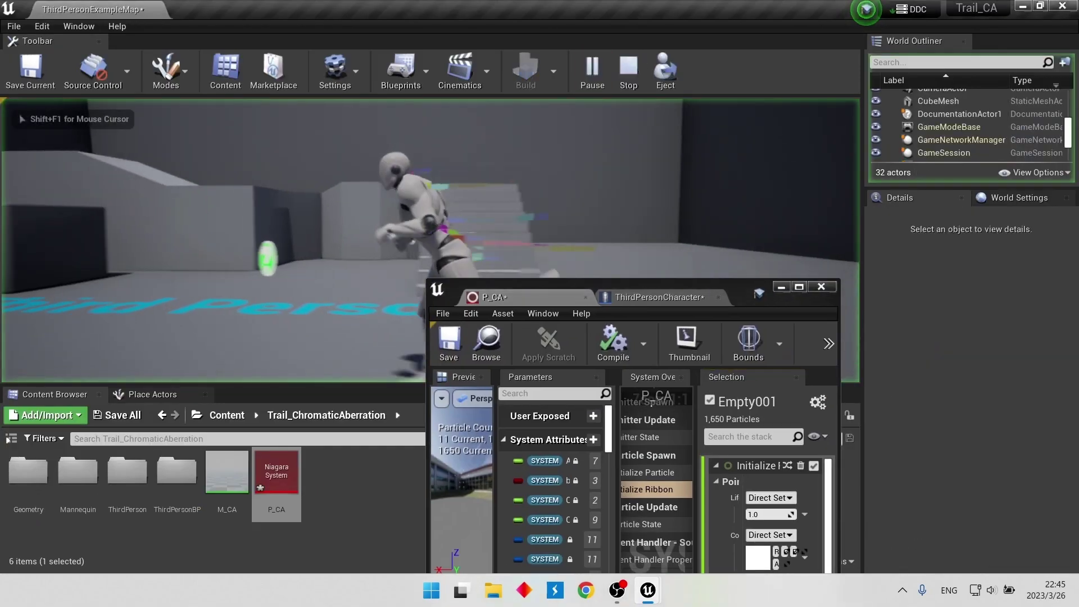
key("Escape")
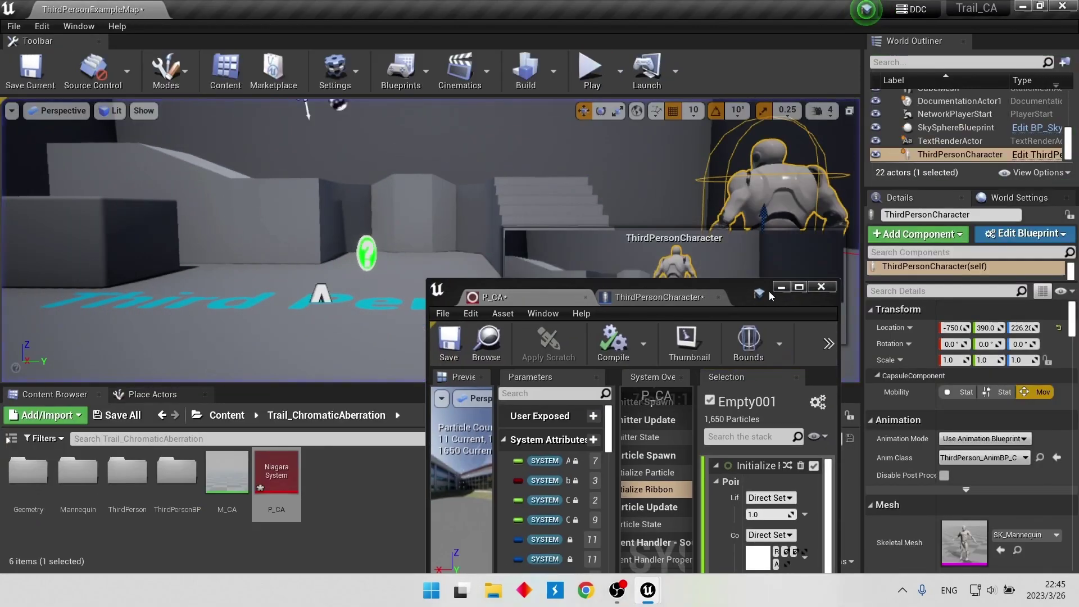
double_click(768, 292)
left_click(859, 392)
type("20")
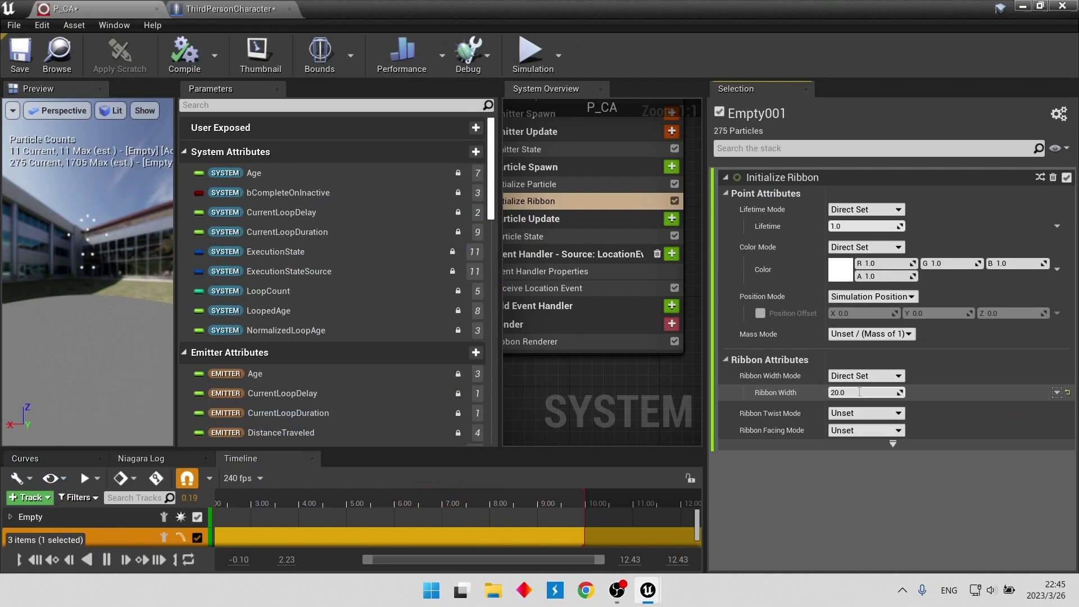
Play-test the level with the ribbon at width 20, then stop
left_click(1040, 6)
left_click(594, 73)
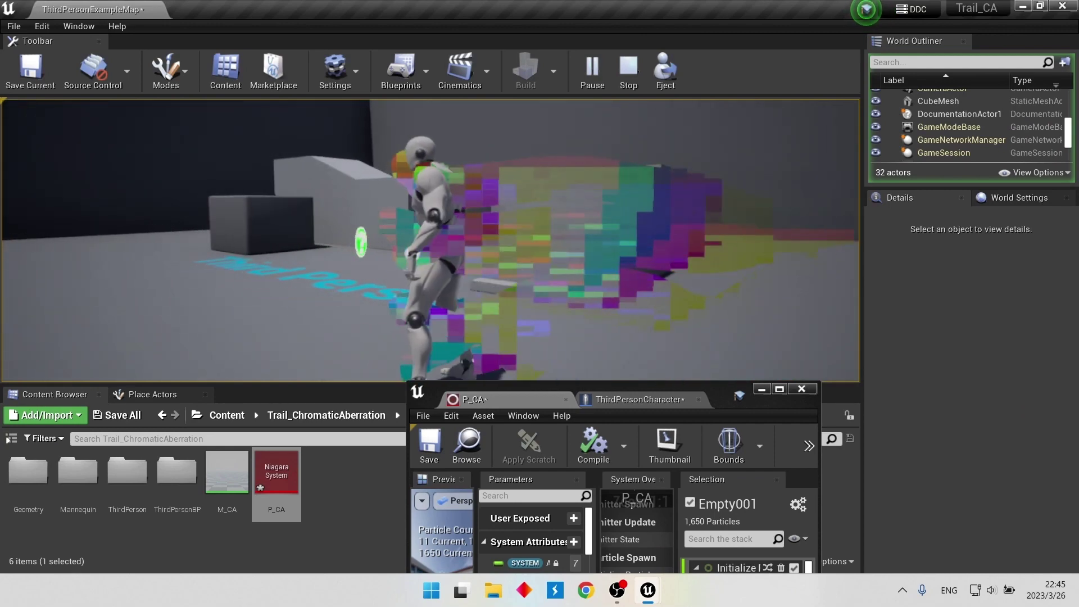
key("Escape")
Delete Initialize Particle from Particle Spawn and set Initialize Ribbon's Ribbon Width to 50.0
left_click(778, 389)
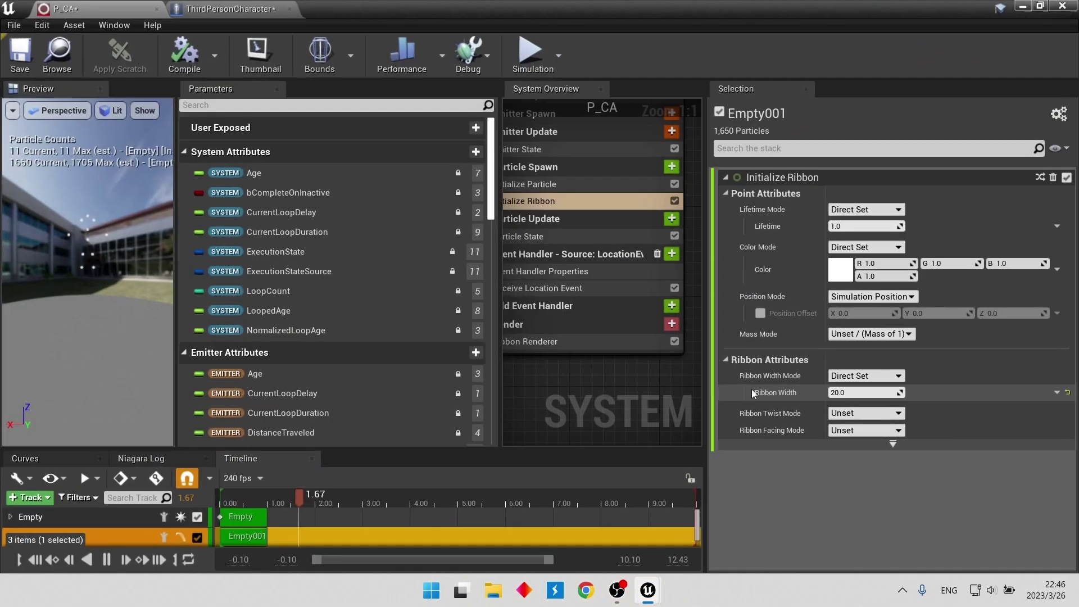
left_click(637, 186)
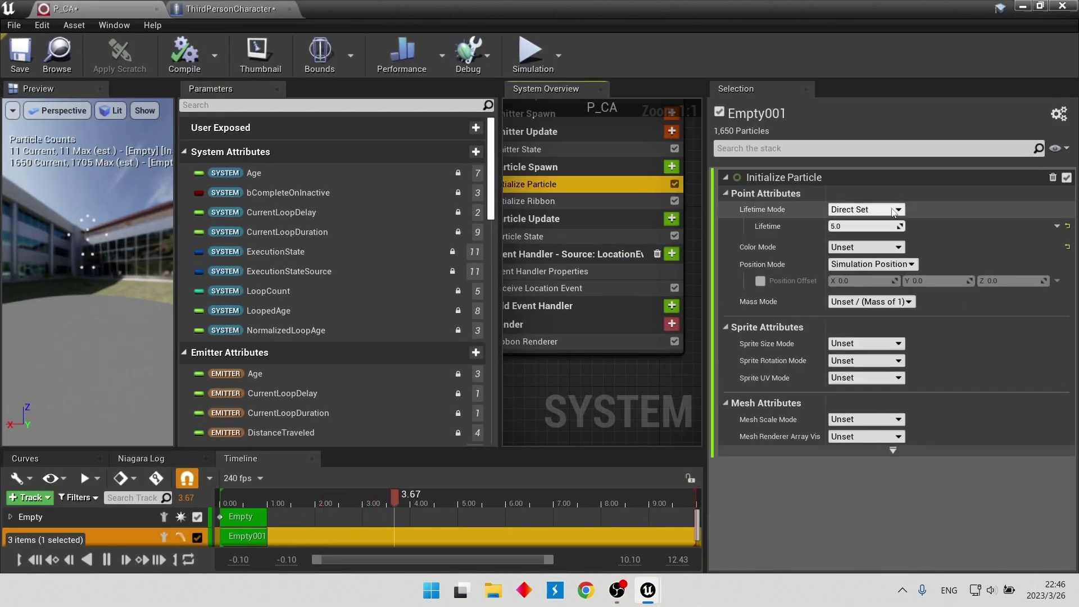
key("Delete")
left_click(607, 187)
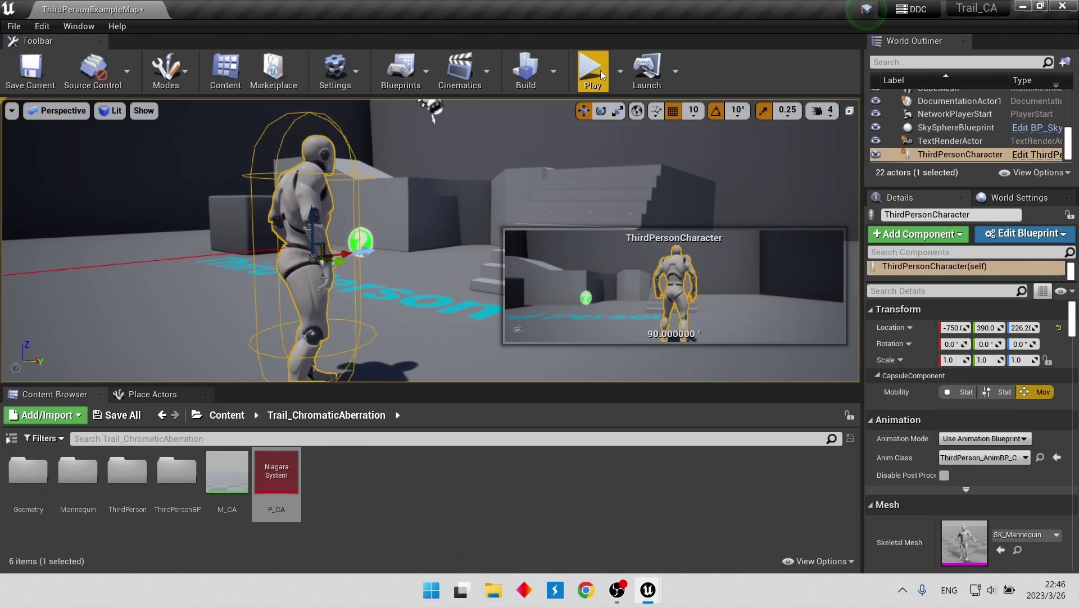
Save P_CA and play-test the width-50 chromatic trail, then stop
left_click(600, 70)
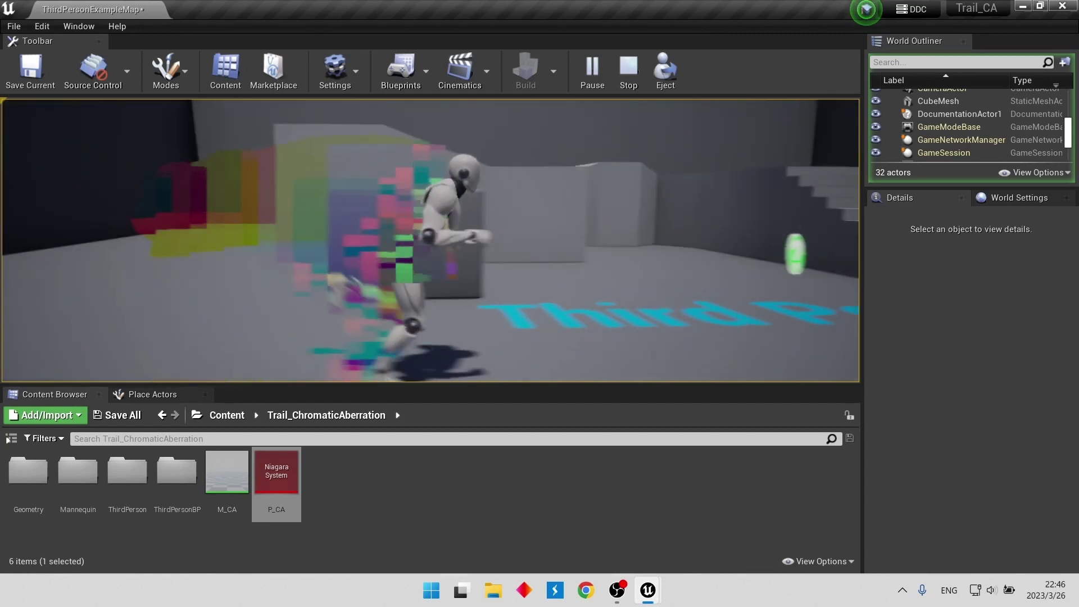
key("Escape")
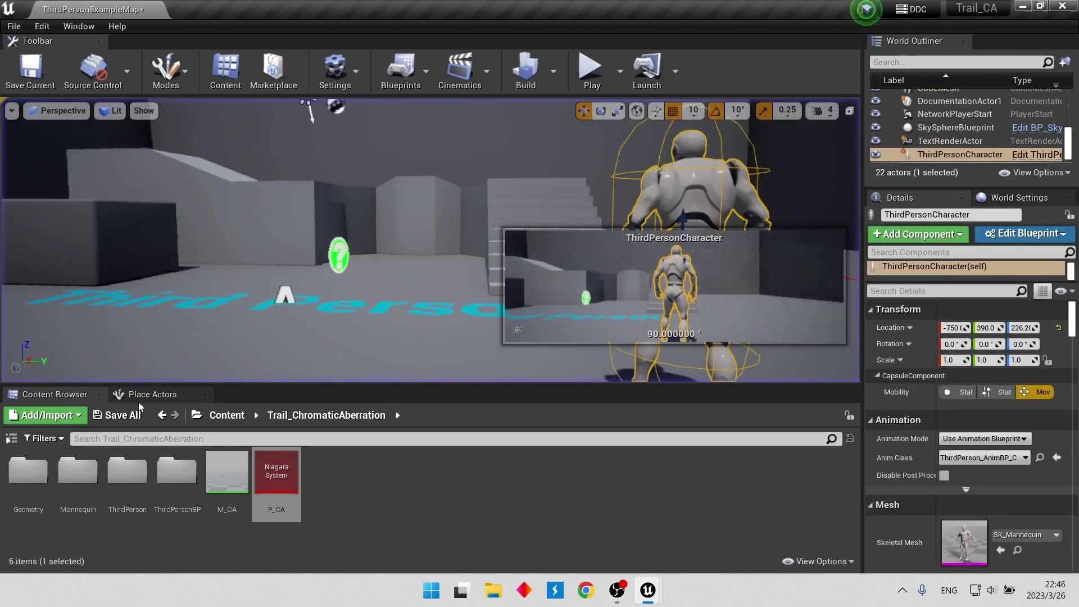
Add Scale Ribbon Width to Particle Update, driving Ribbon Width Scale from a Float from Curve
double_click(265, 494)
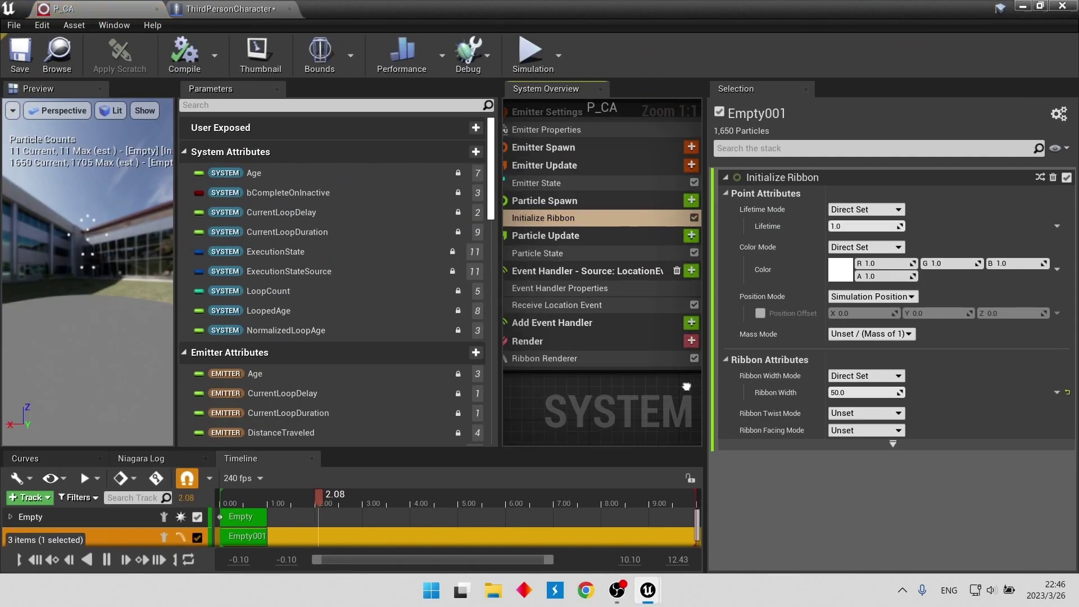
left_click(693, 241)
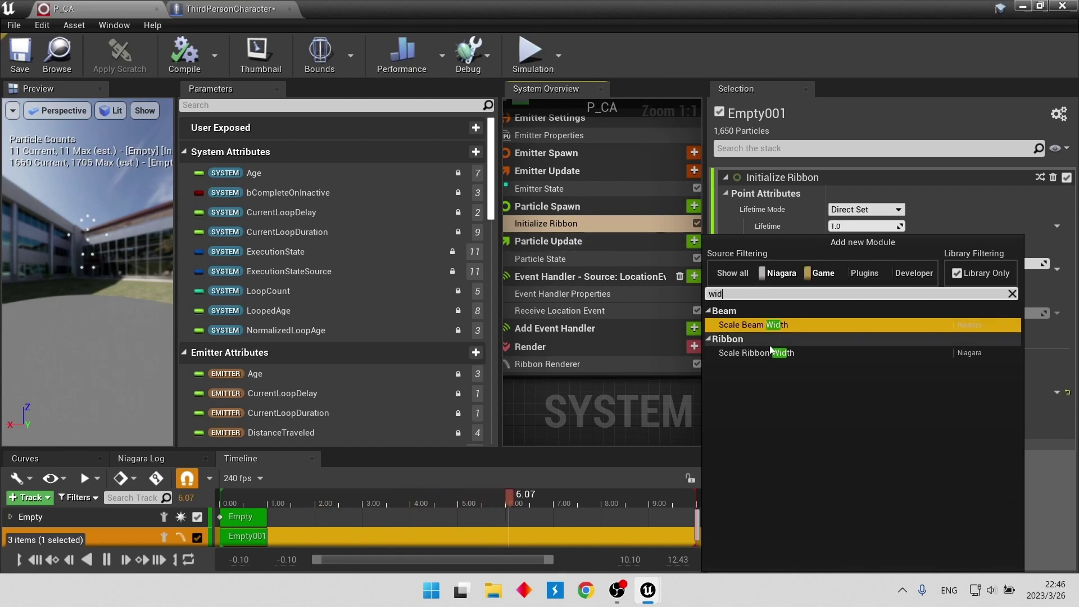
left_click(771, 352)
left_click(1057, 195)
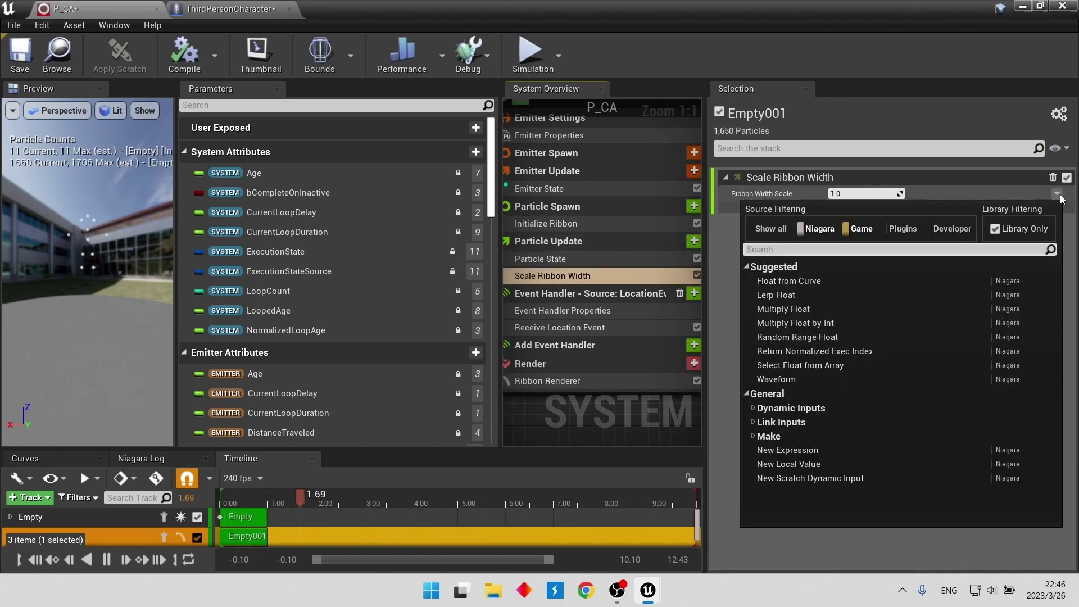
type("cu")
key("Return")
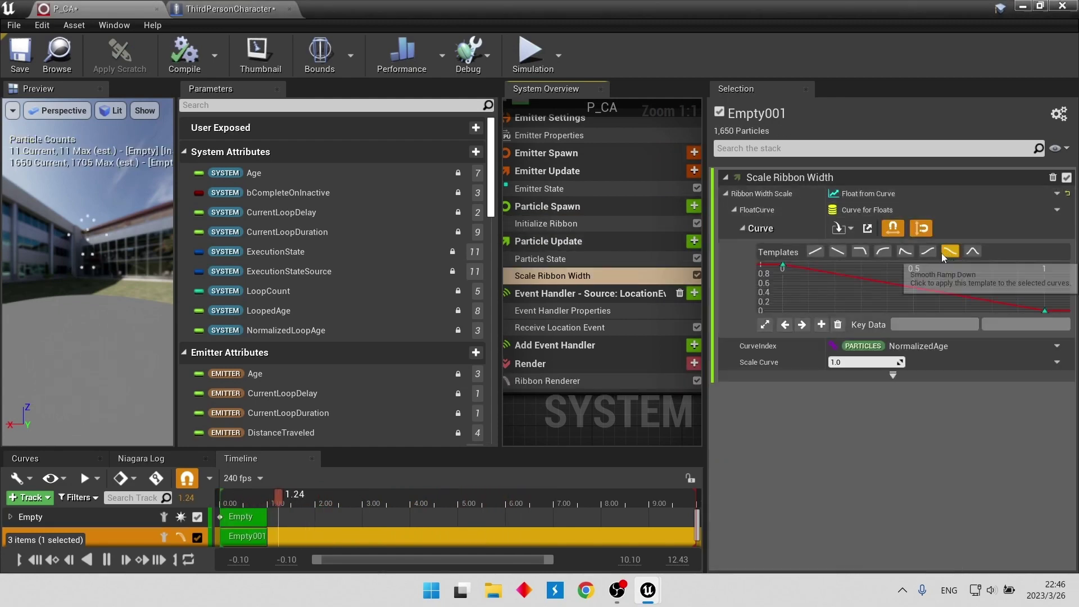